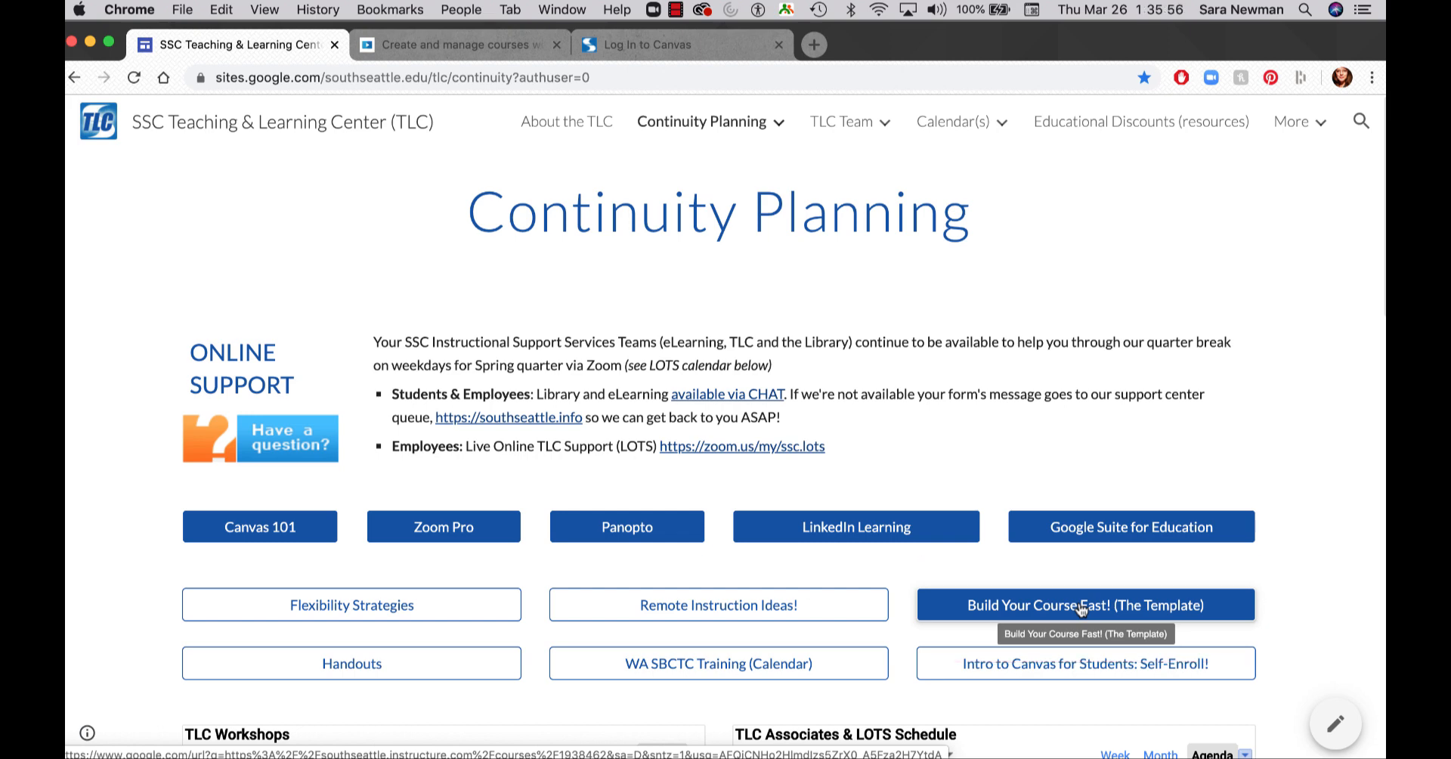
# Open the 'Build Your Course Fast! (The Template)' course from the TLC Continuity Planning page.
pyautogui.click(1081, 608)
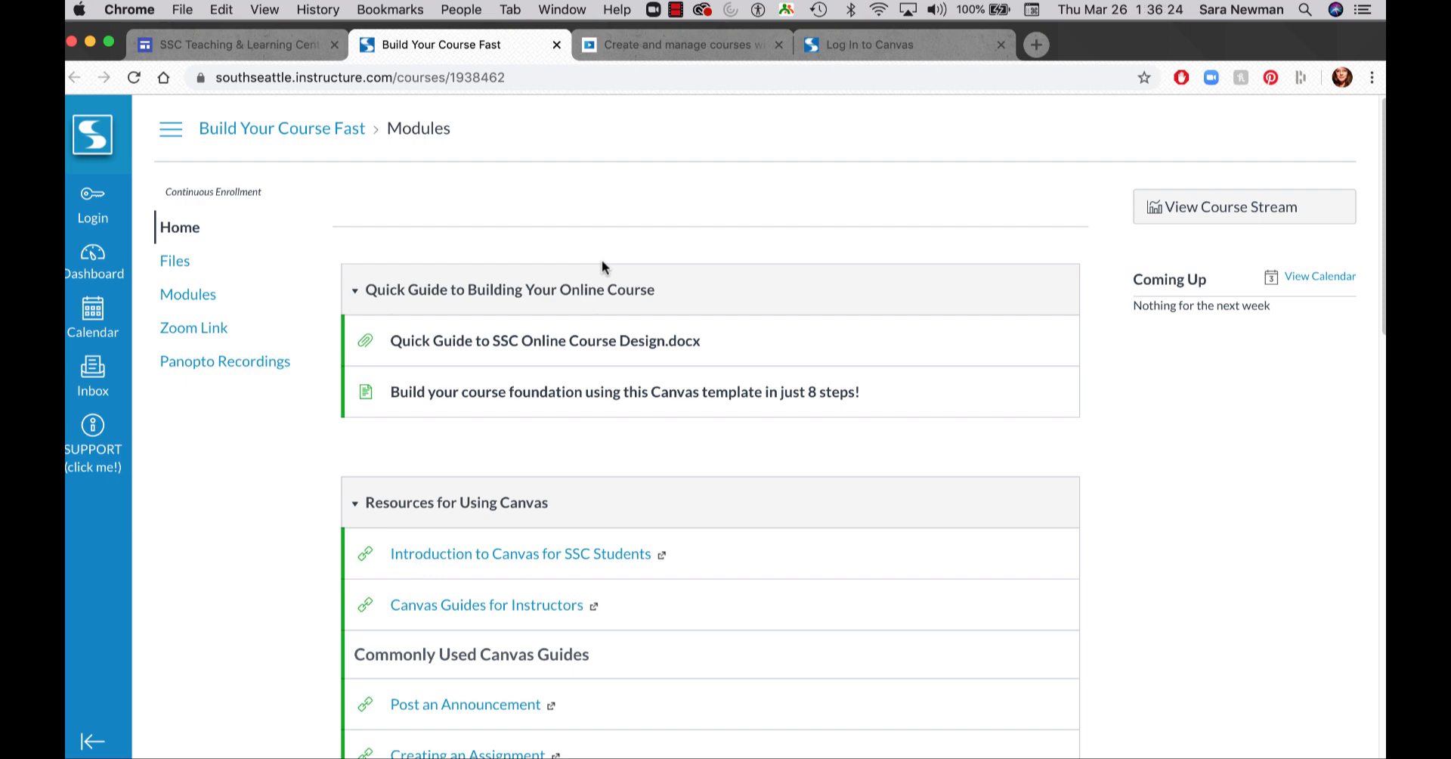
# Scroll through the Zoom, Recording Videos and Making Content Accessible modules, then return to the top.
pyautogui.scroll(-5, 602, 266)
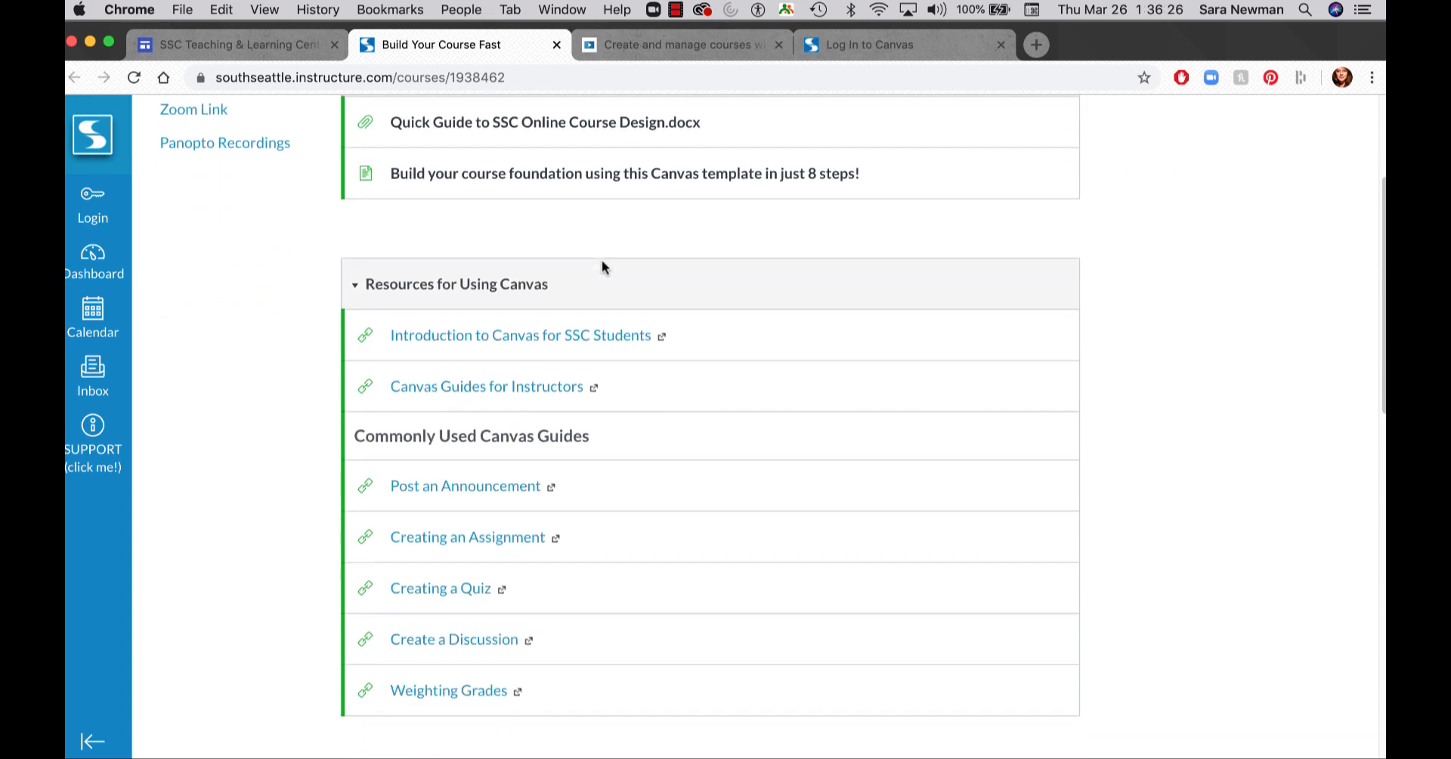
pyautogui.scroll(-4, 513, 301)
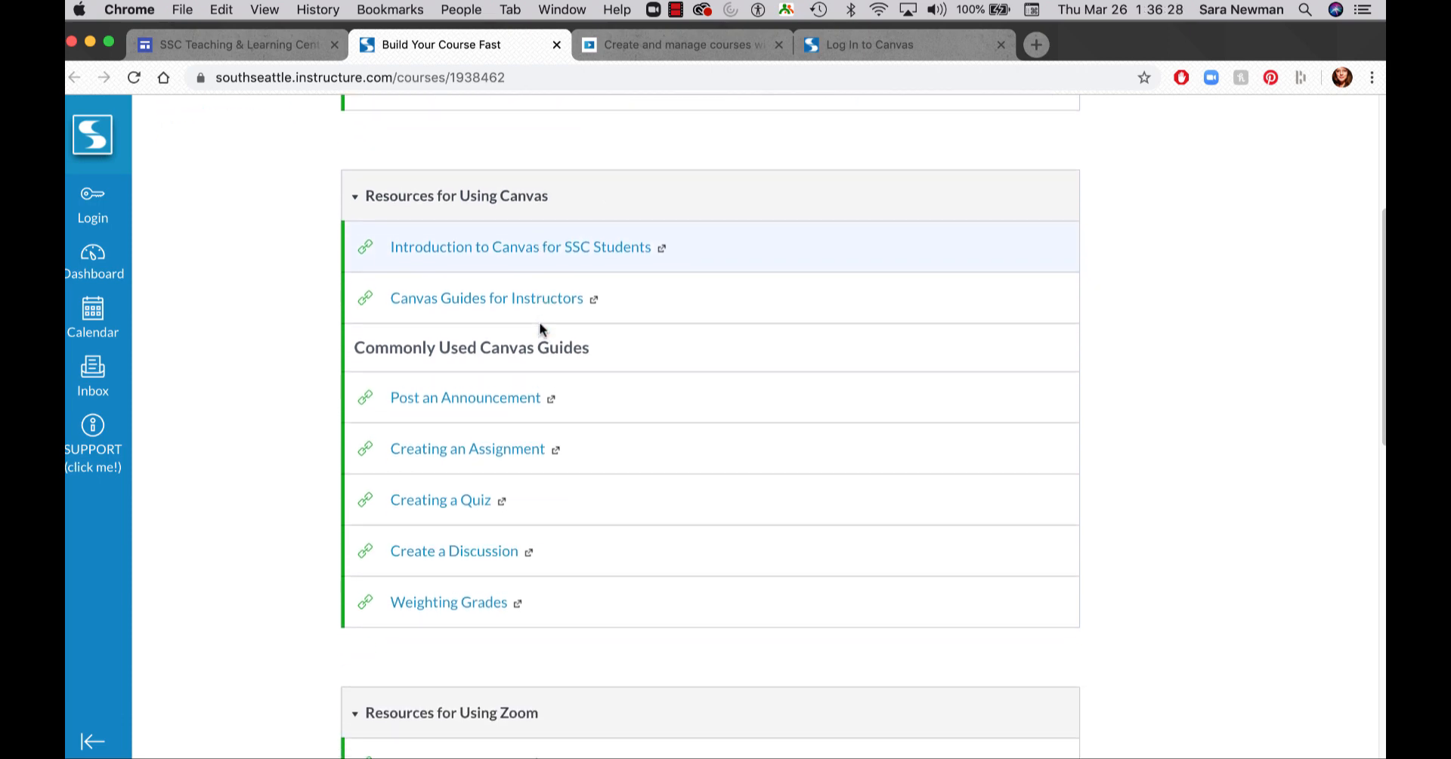
pyautogui.scroll(-5, 578, 502)
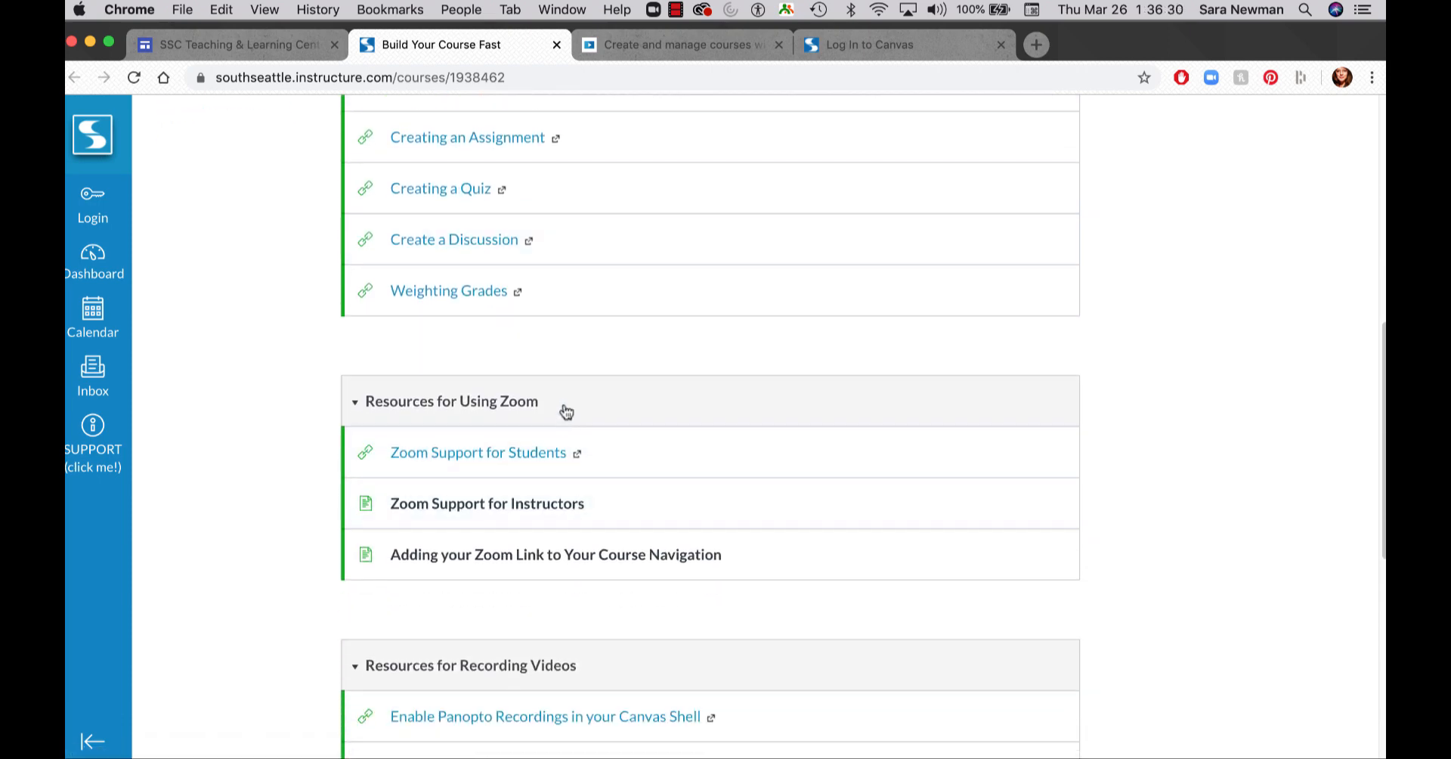
pyautogui.scroll(-4, 755, 425)
pyautogui.scroll(-6, 755, 428)
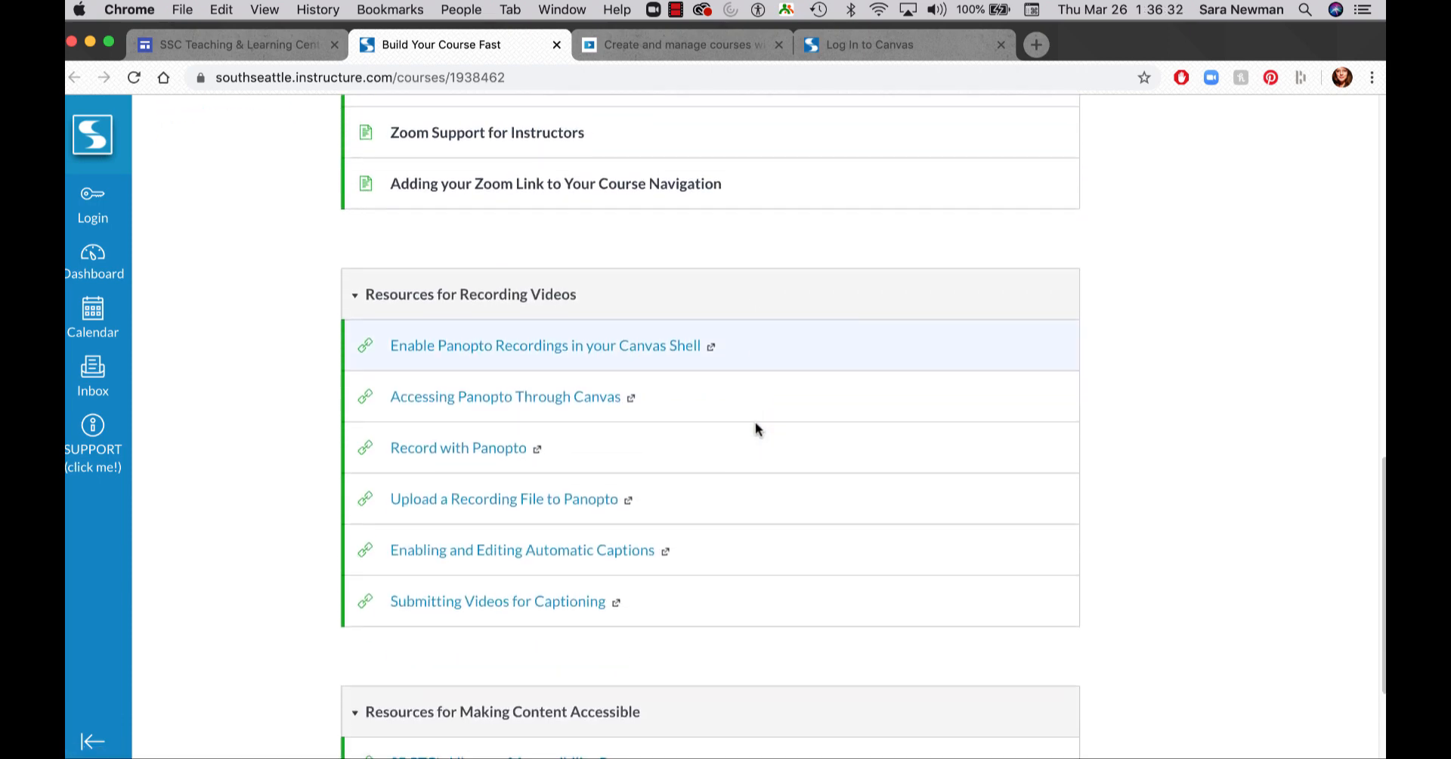
pyautogui.scroll(-3, 679, 577)
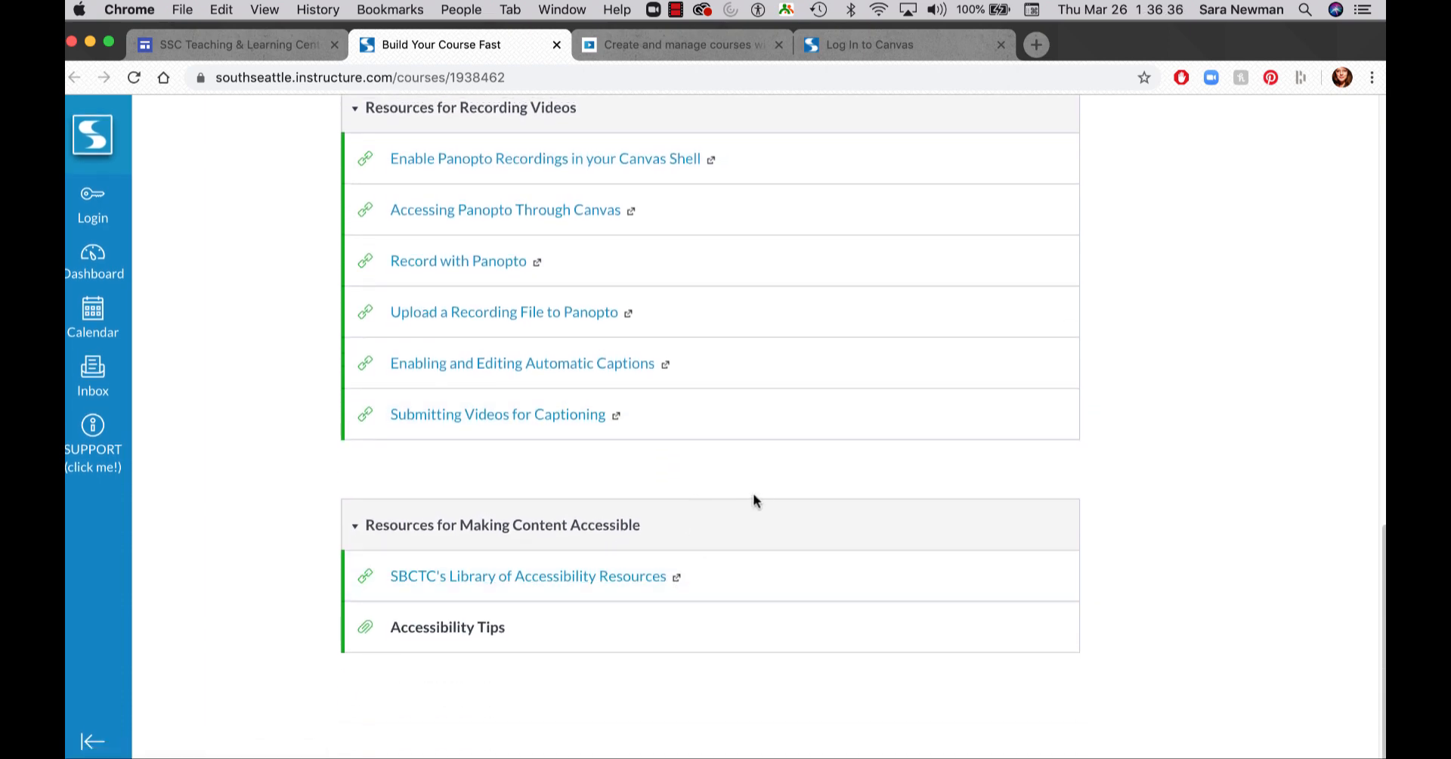
pyautogui.scroll(15, 755, 488)
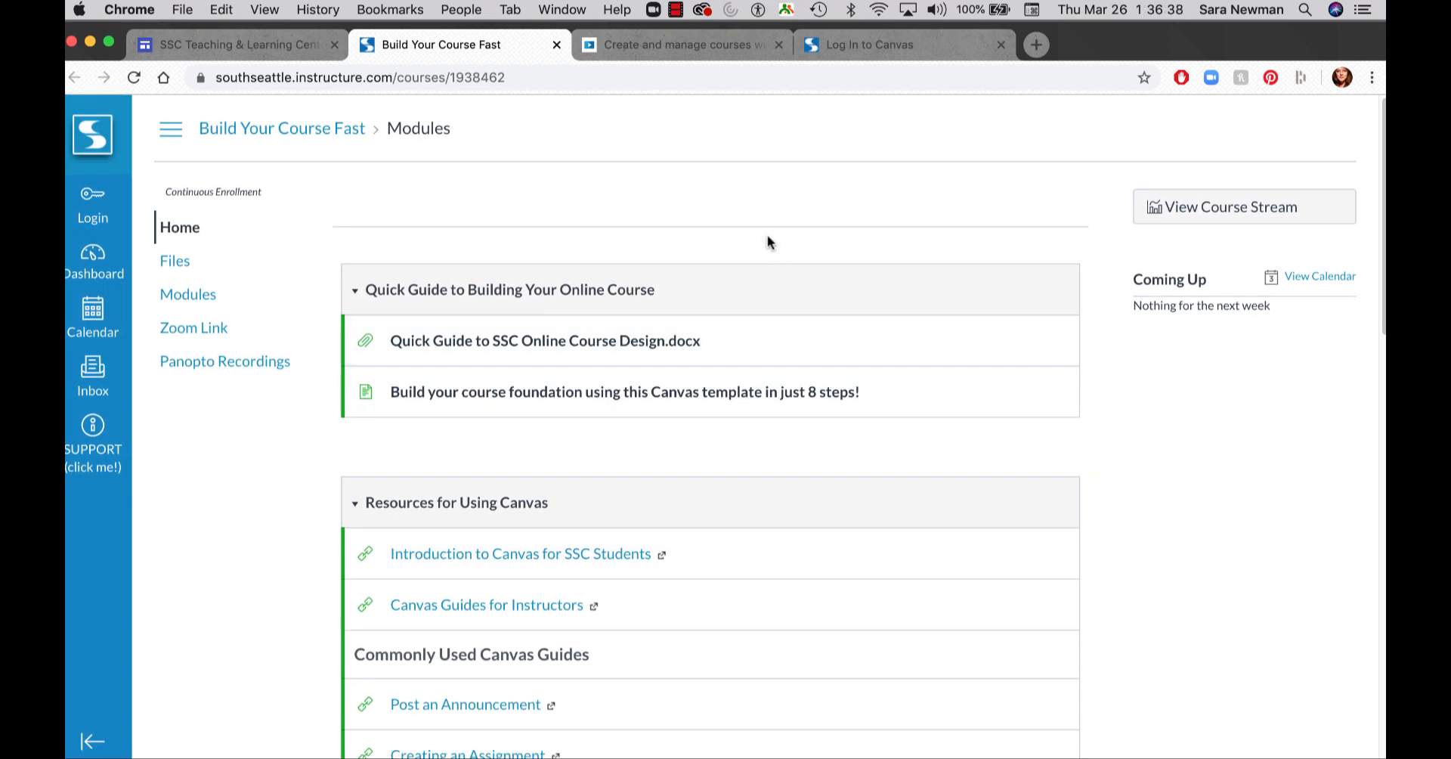
# Open the Quick Guide to SSC Online Course Design.docx preview and skim its opening paragraph.
pyautogui.click(593, 346)
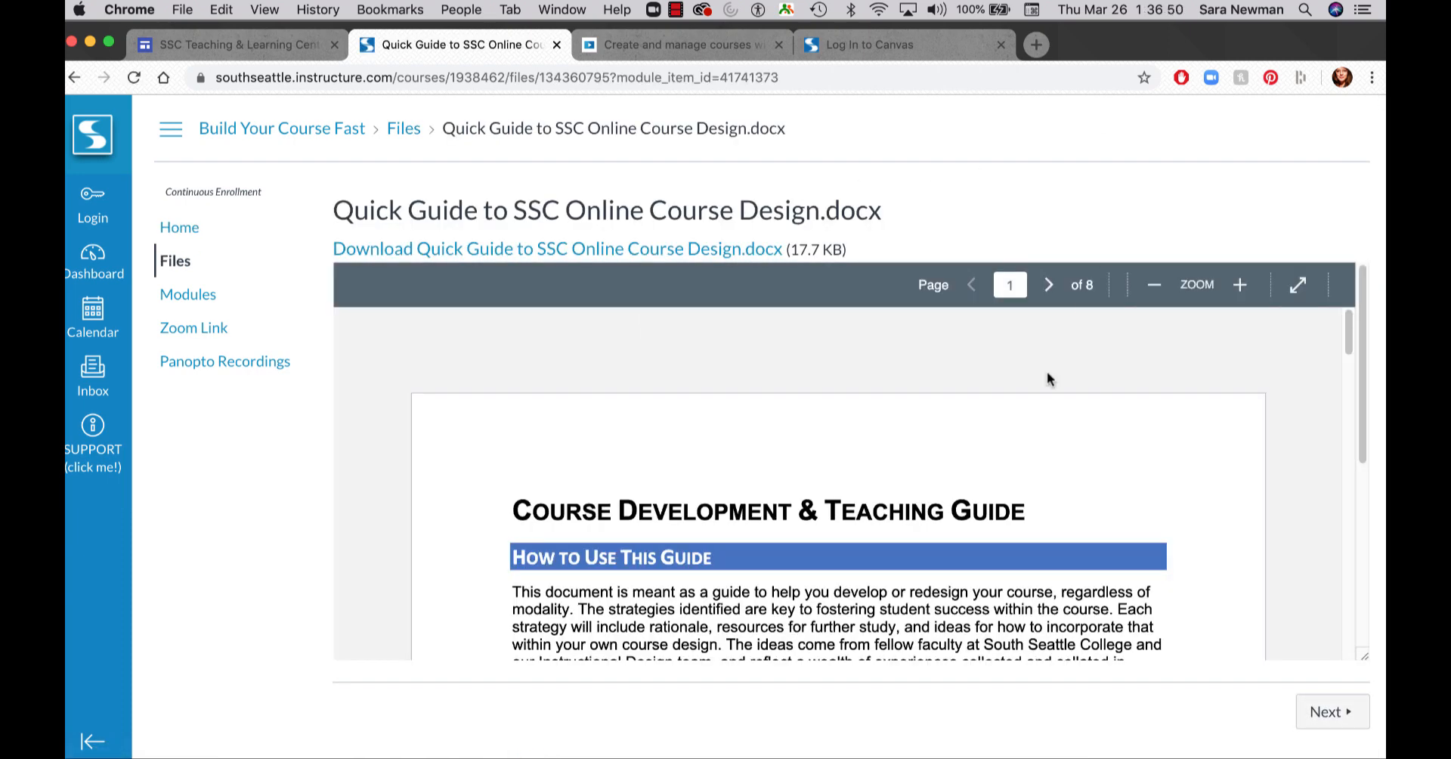
pyautogui.scroll(-3, 951, 583)
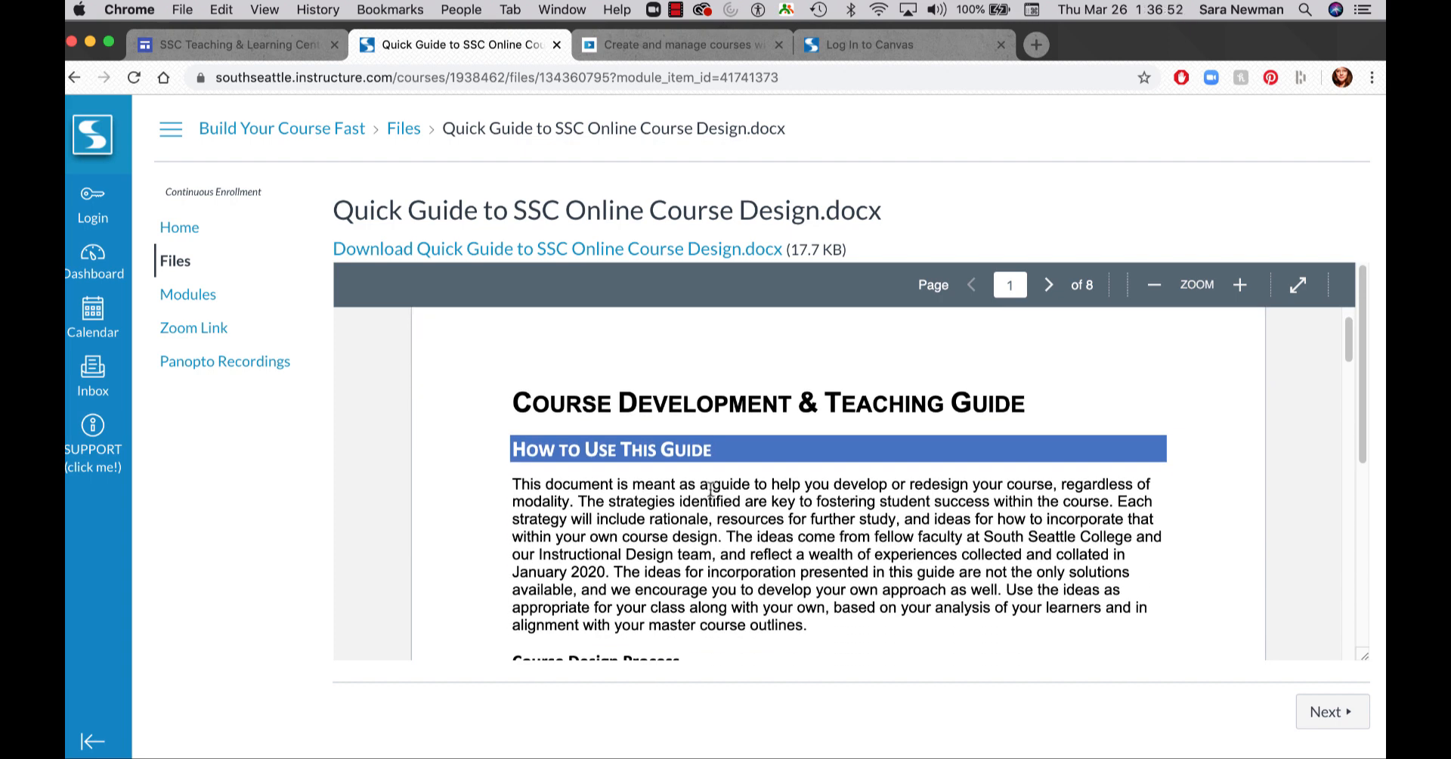
pyautogui.moveTo(680, 494); pyautogui.dragTo(770, 483)
pyautogui.click(773, 485)
# Read the Purpose and Equity, Diversity, Inclusion, and Accessibility sections down to Strategy 1.
pyautogui.scroll(-4, 694, 567)
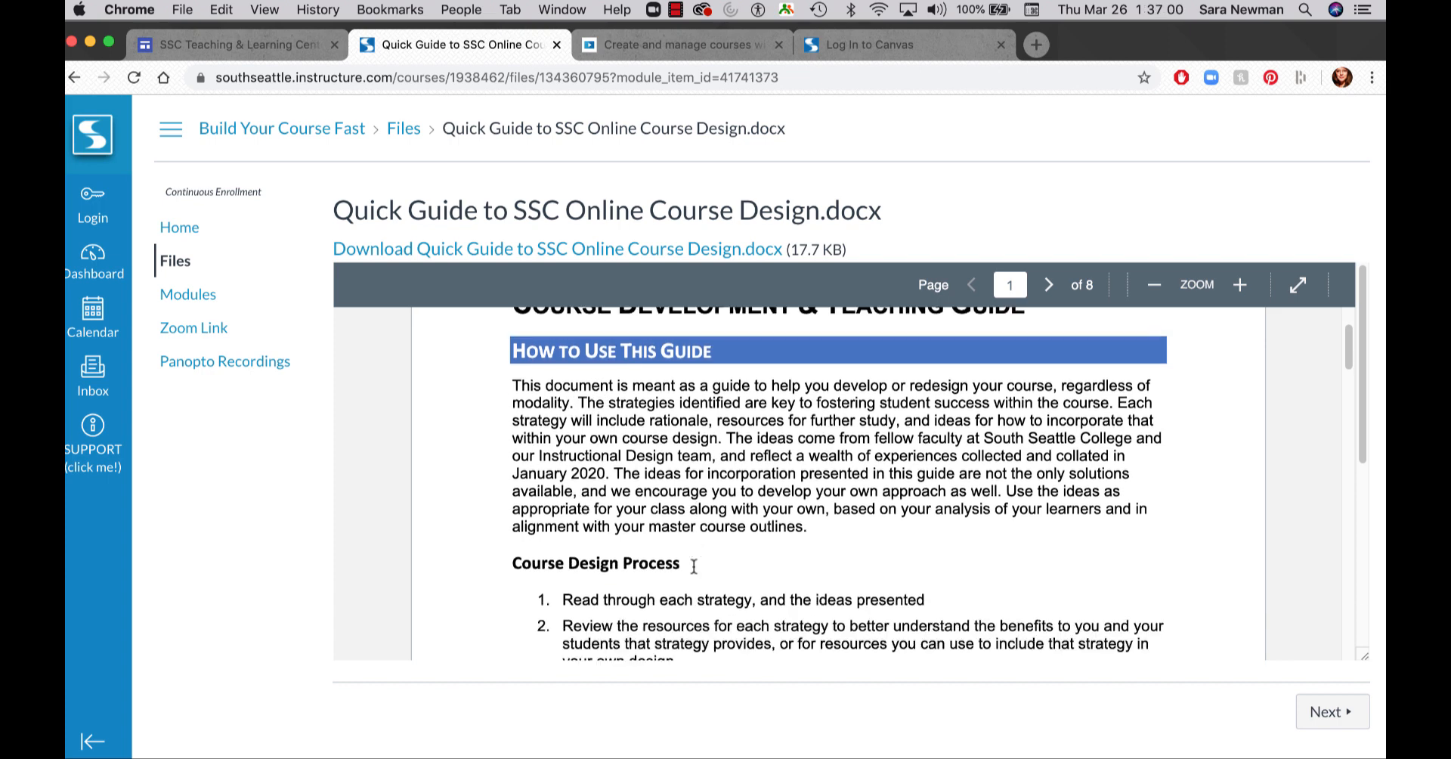
pyautogui.scroll(-6, 694, 567)
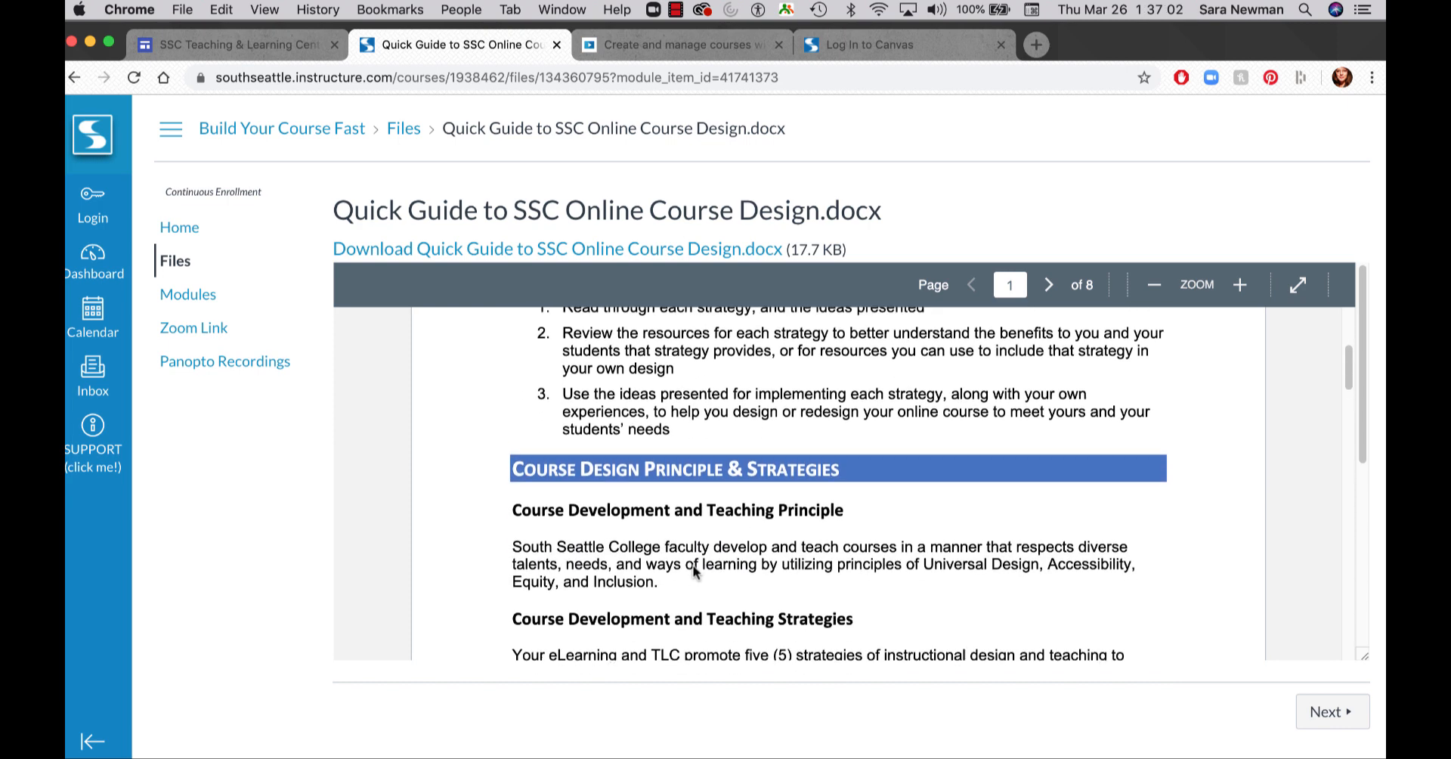
pyautogui.scroll(-4, 693, 567)
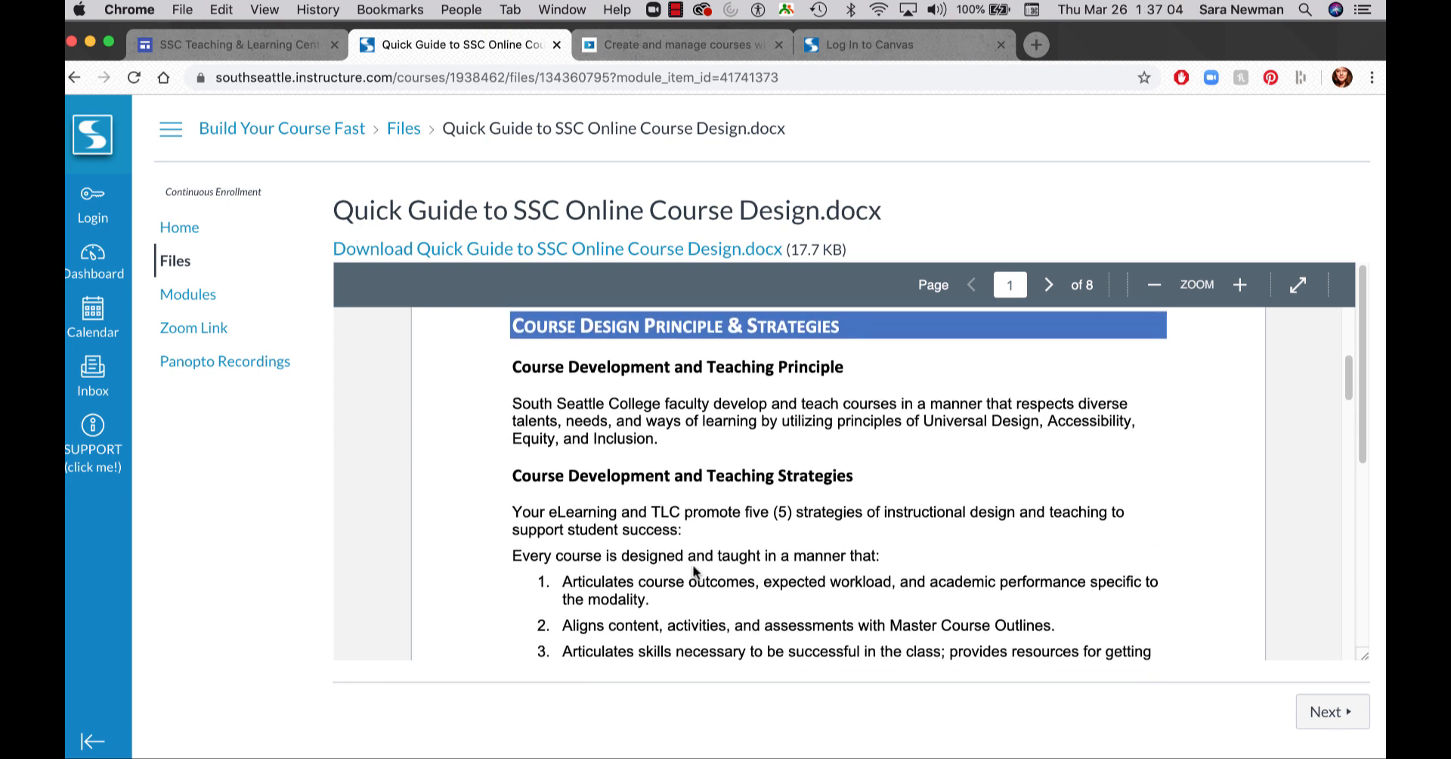
pyautogui.scroll(-12, 693, 568)
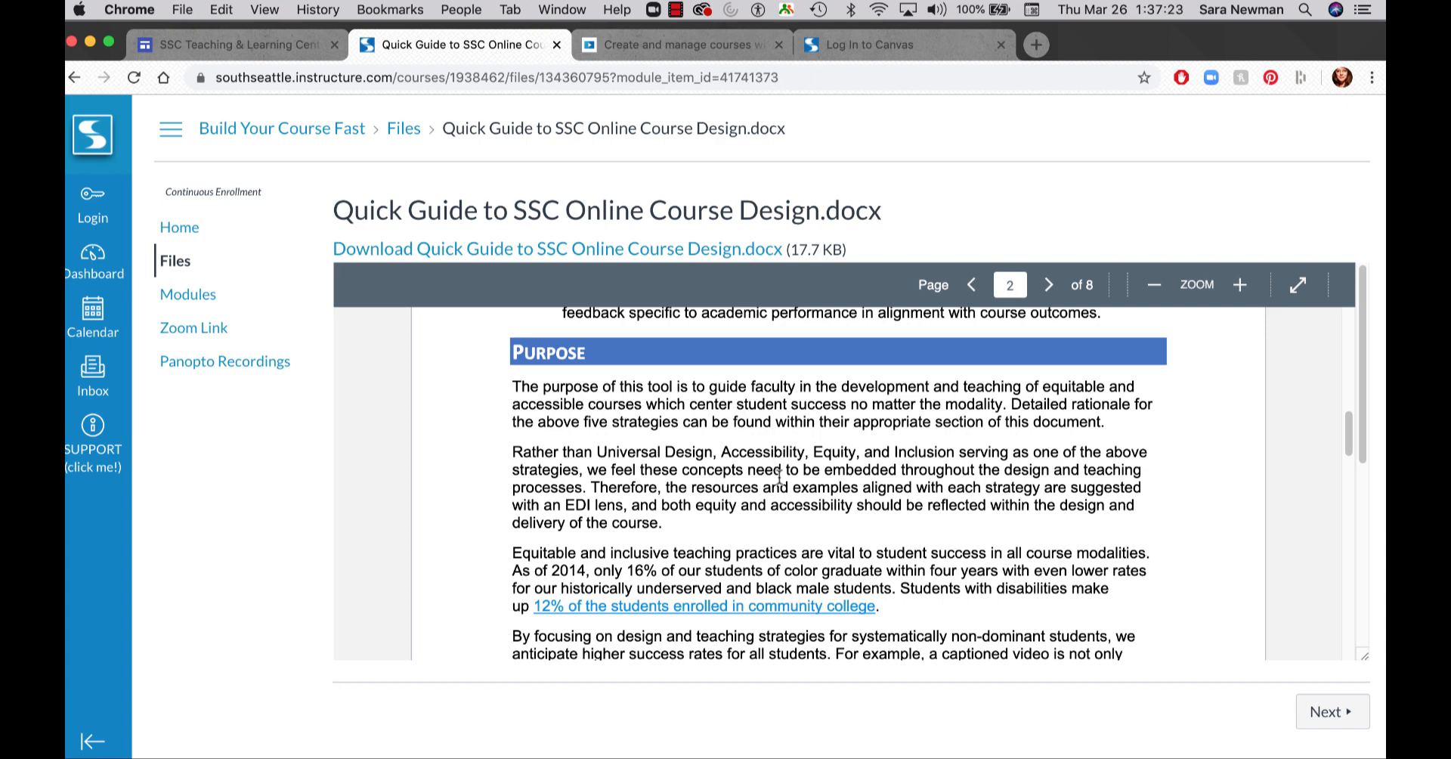
pyautogui.scroll(3, 779, 476)
pyautogui.scroll(-3, 779, 476)
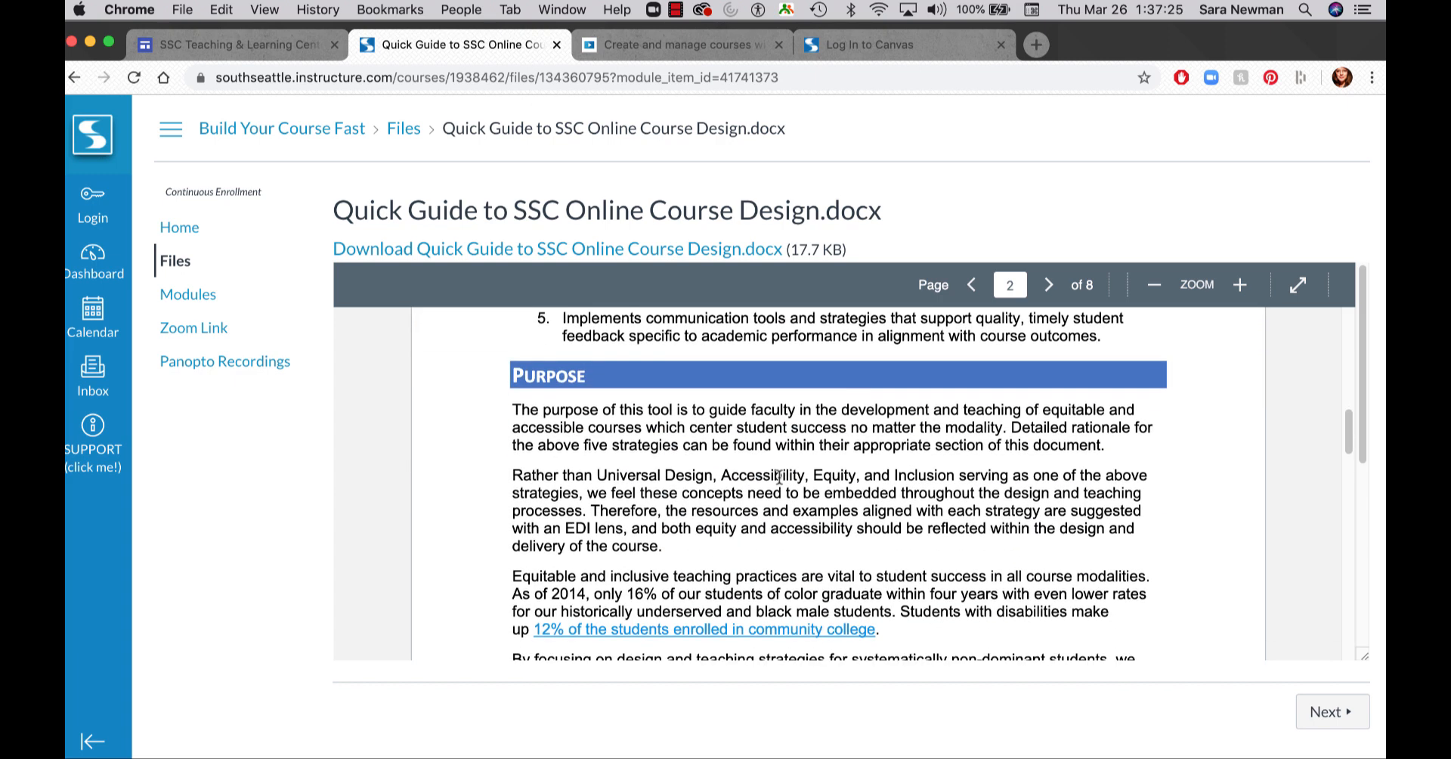
pyautogui.scroll(-5, 779, 476)
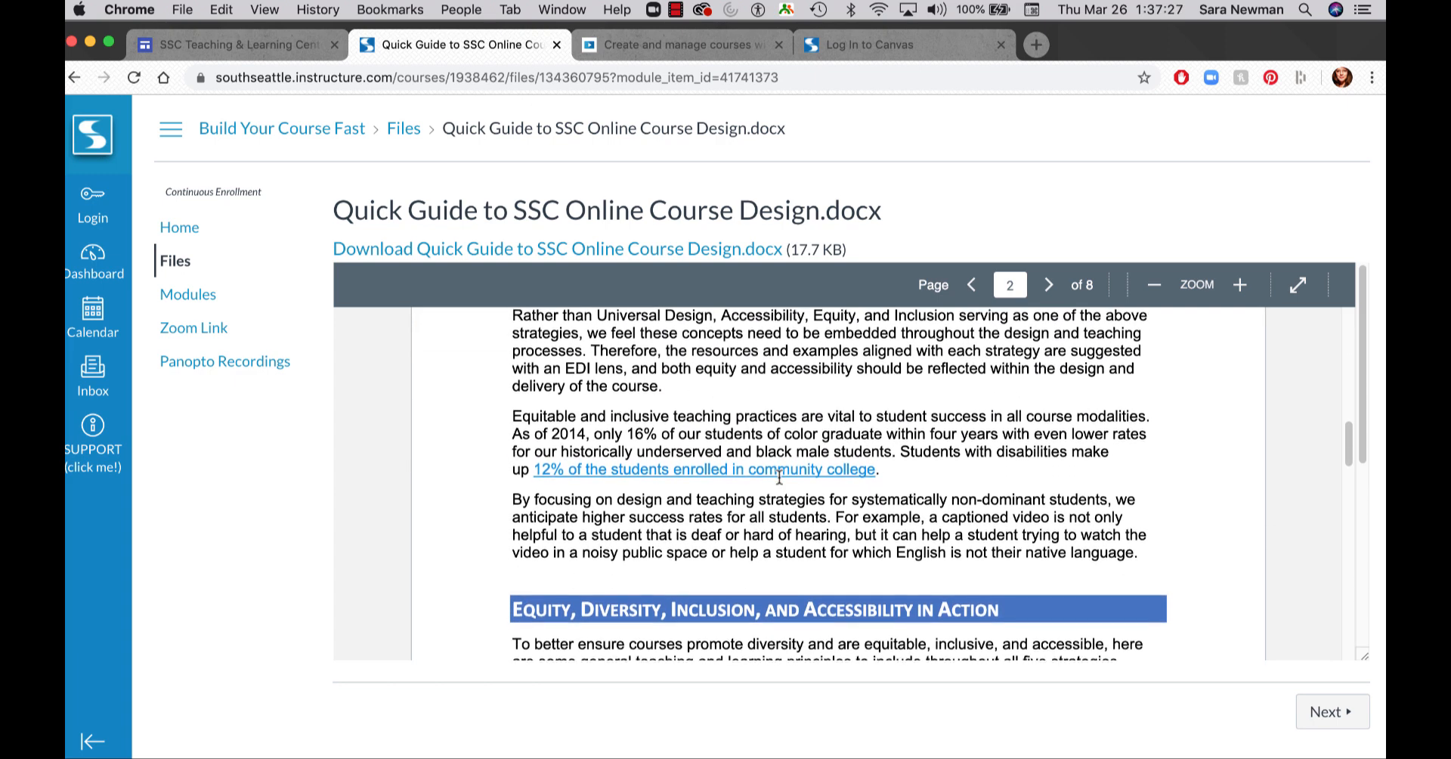
pyautogui.scroll(-7, 779, 476)
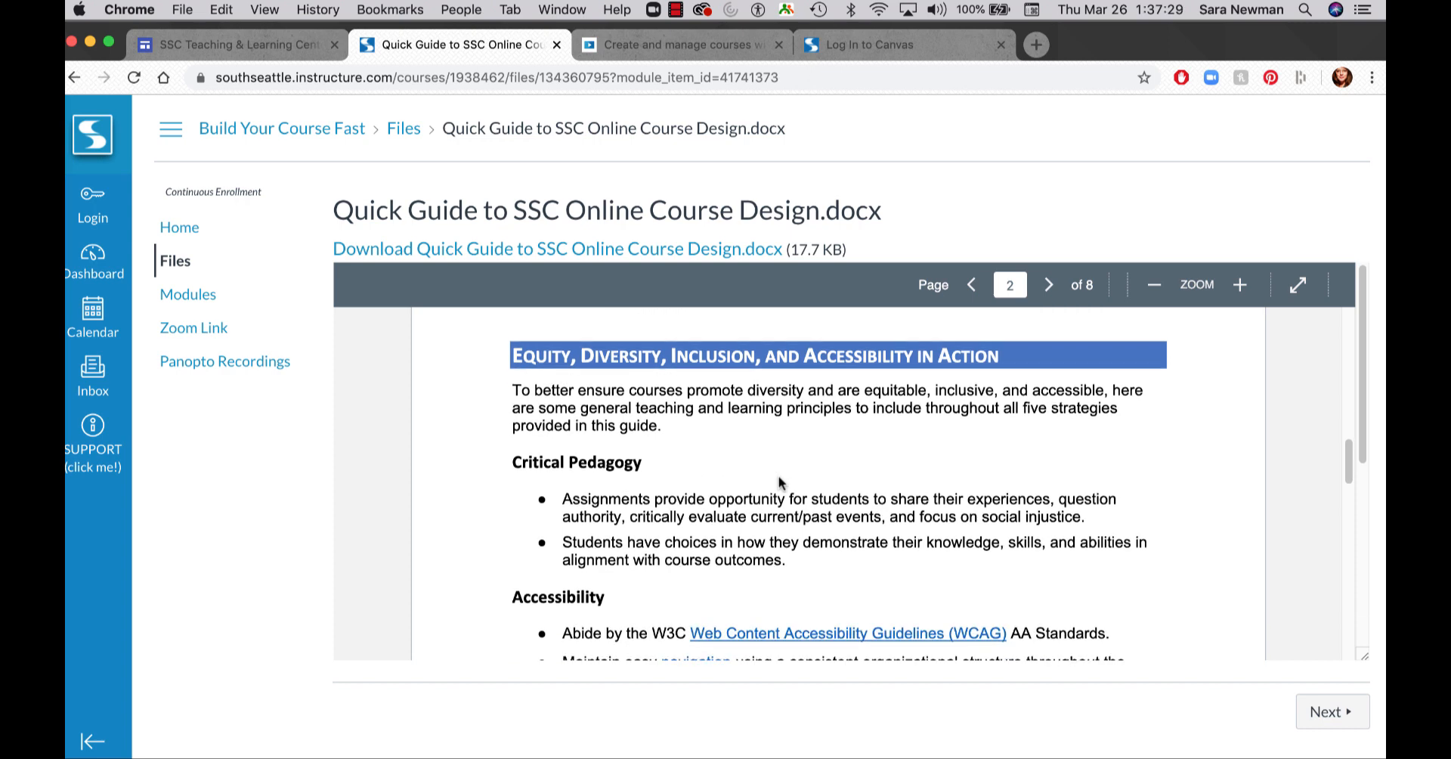
pyautogui.scroll(-2, 779, 482)
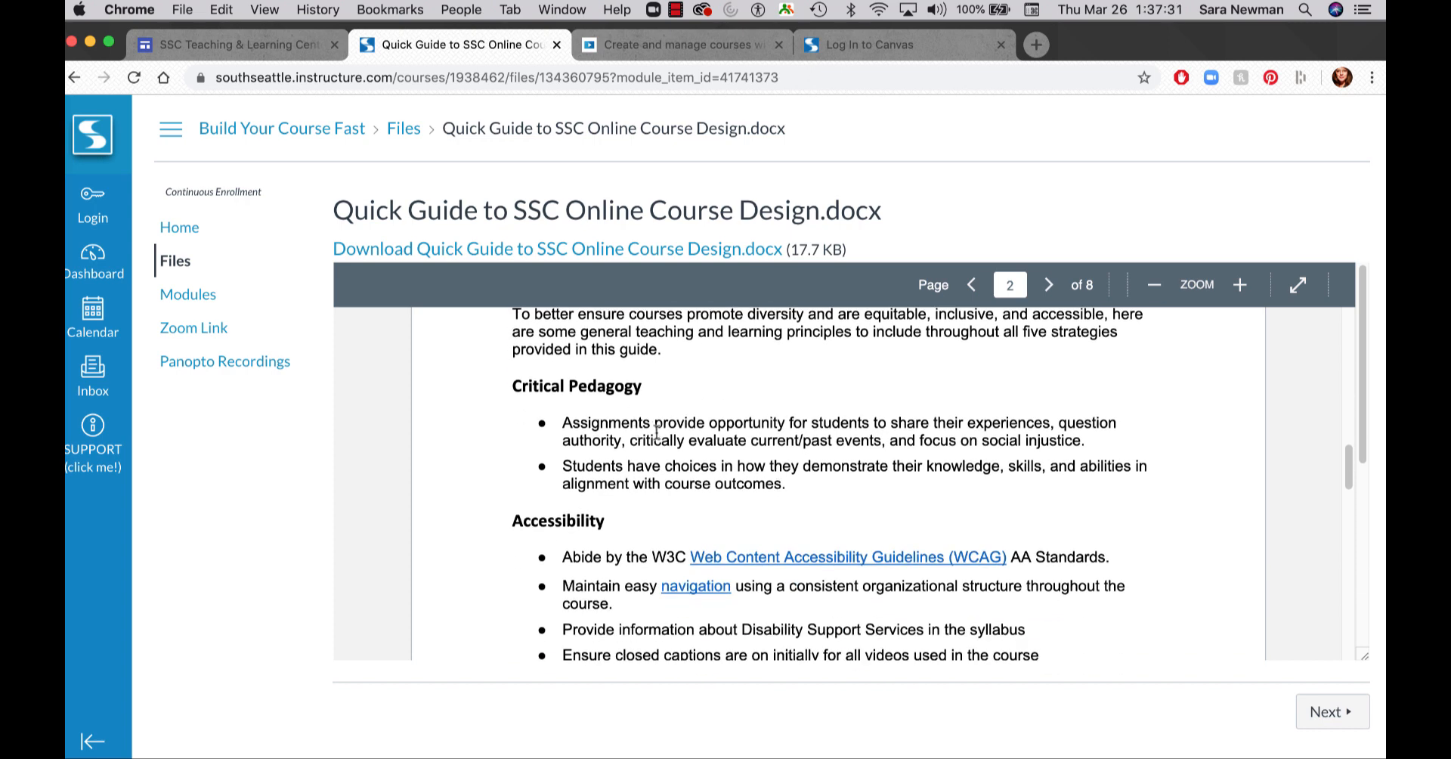
pyautogui.scroll(-10, 655, 431)
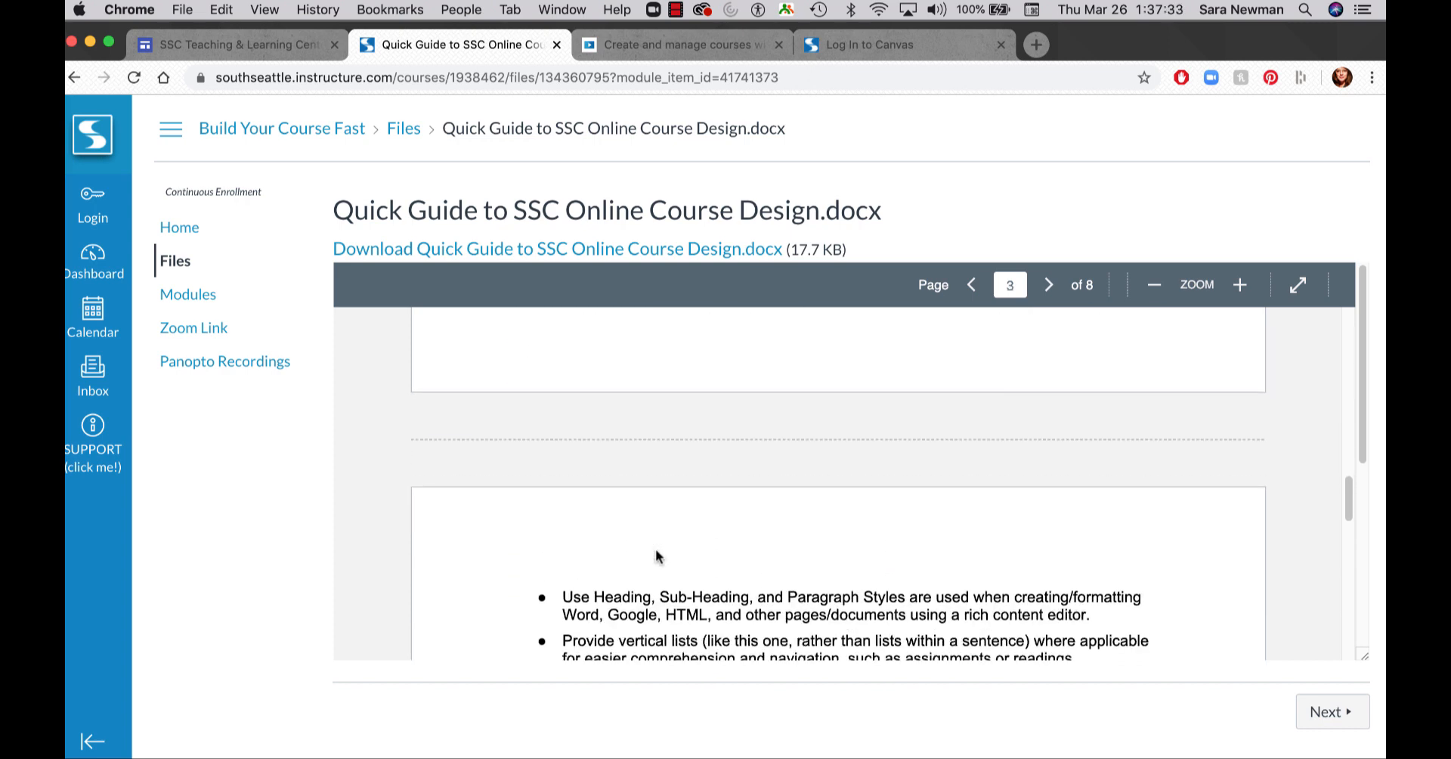
pyautogui.scroll(-10, 655, 556)
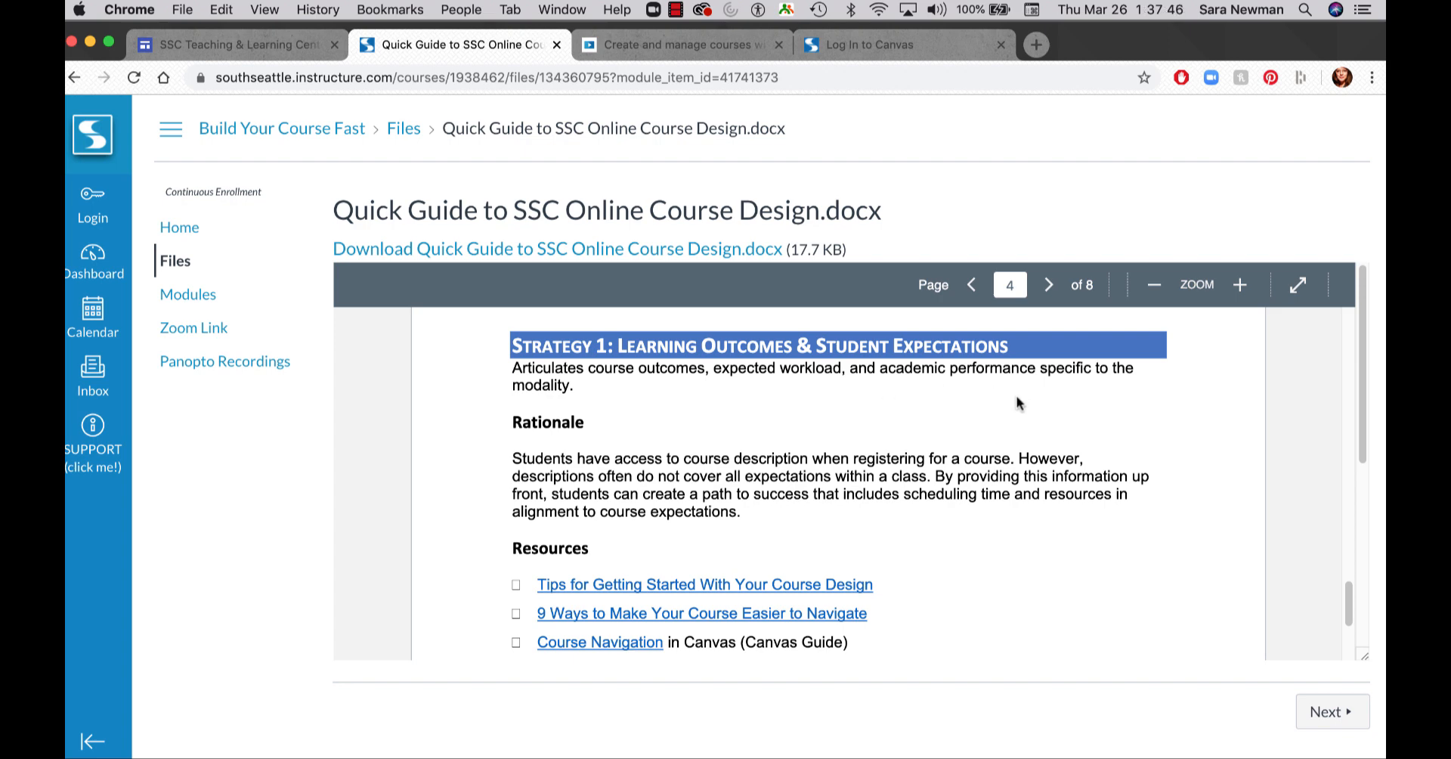
# Read through Strategy 1's Resources and Ideas in the guide preview.
pyautogui.scroll(-3, 661, 450)
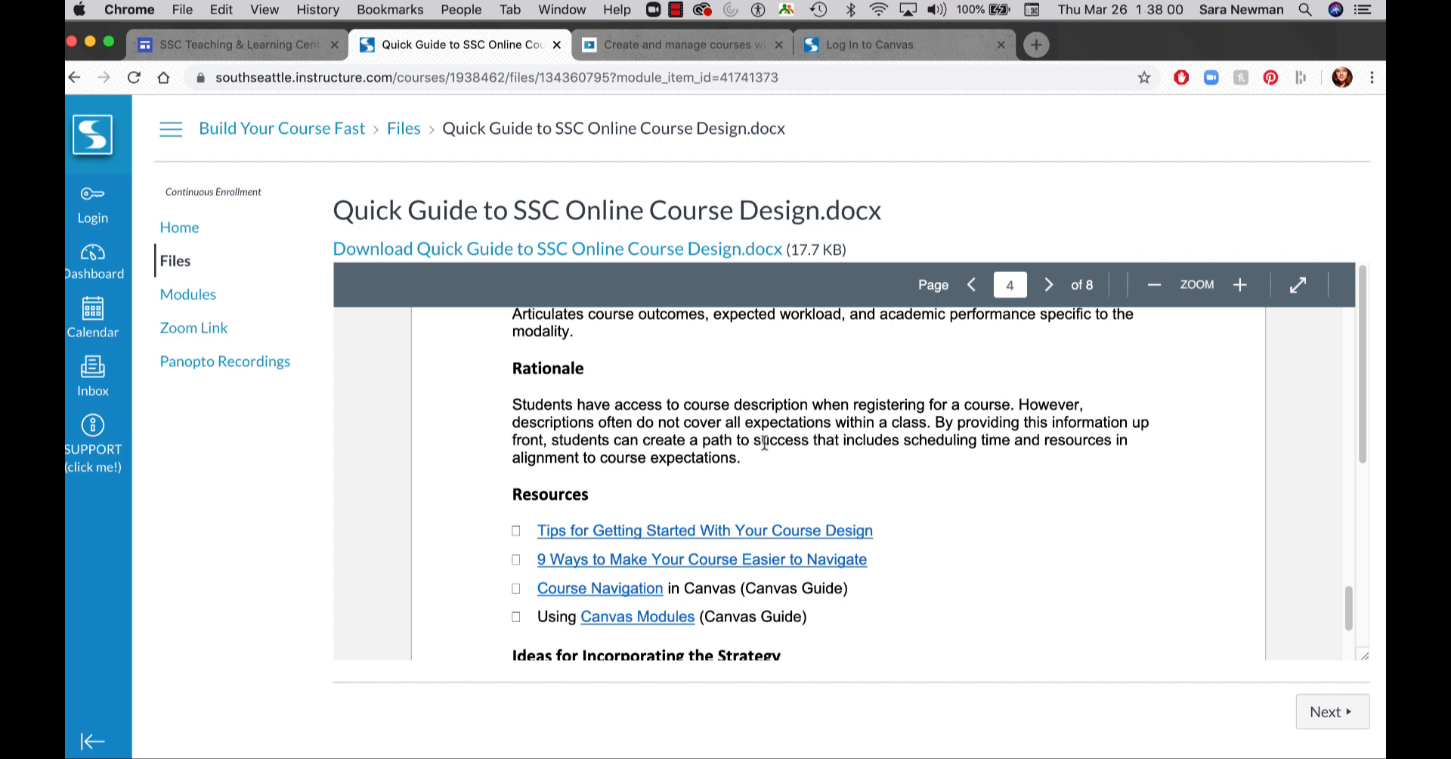
pyautogui.scroll(-3, 836, 453)
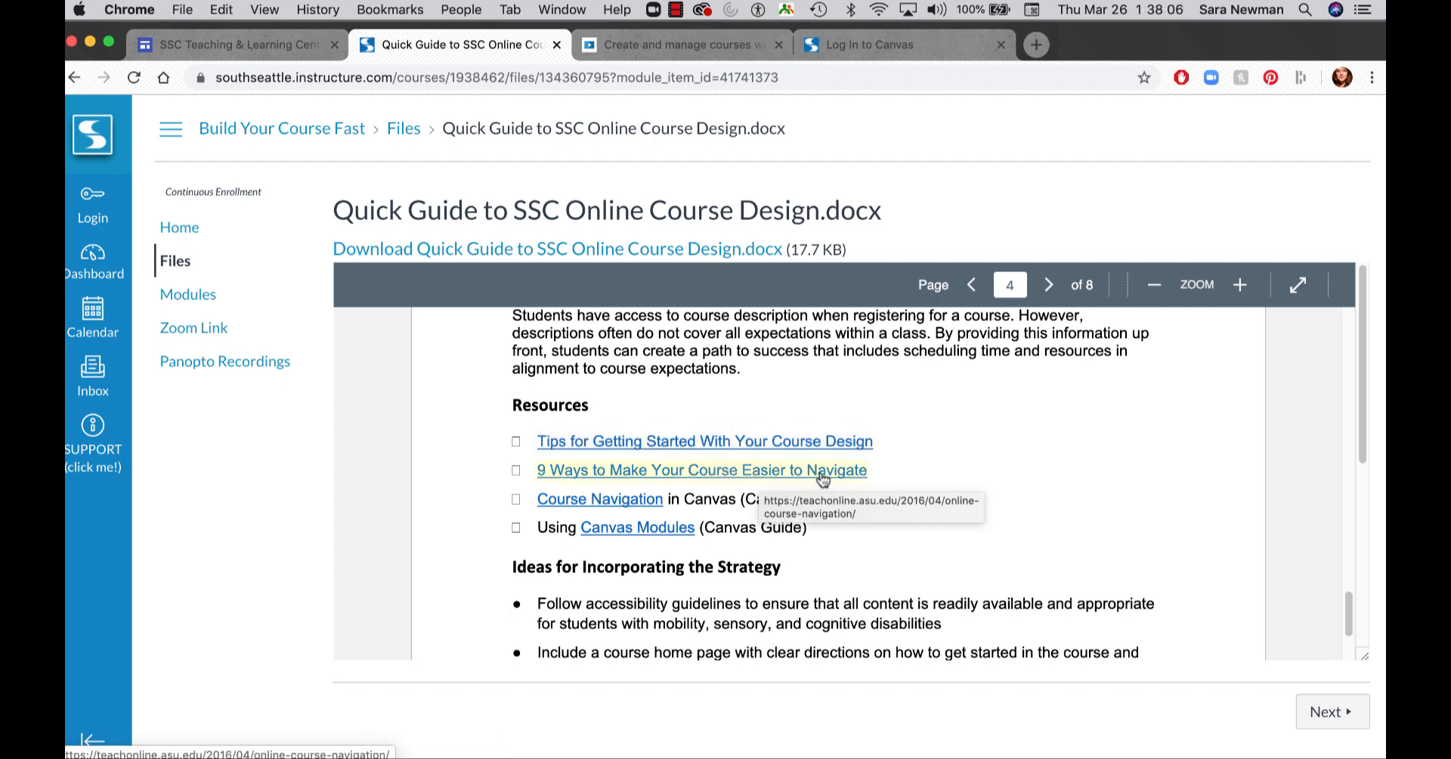
pyautogui.scroll(-2, 805, 594)
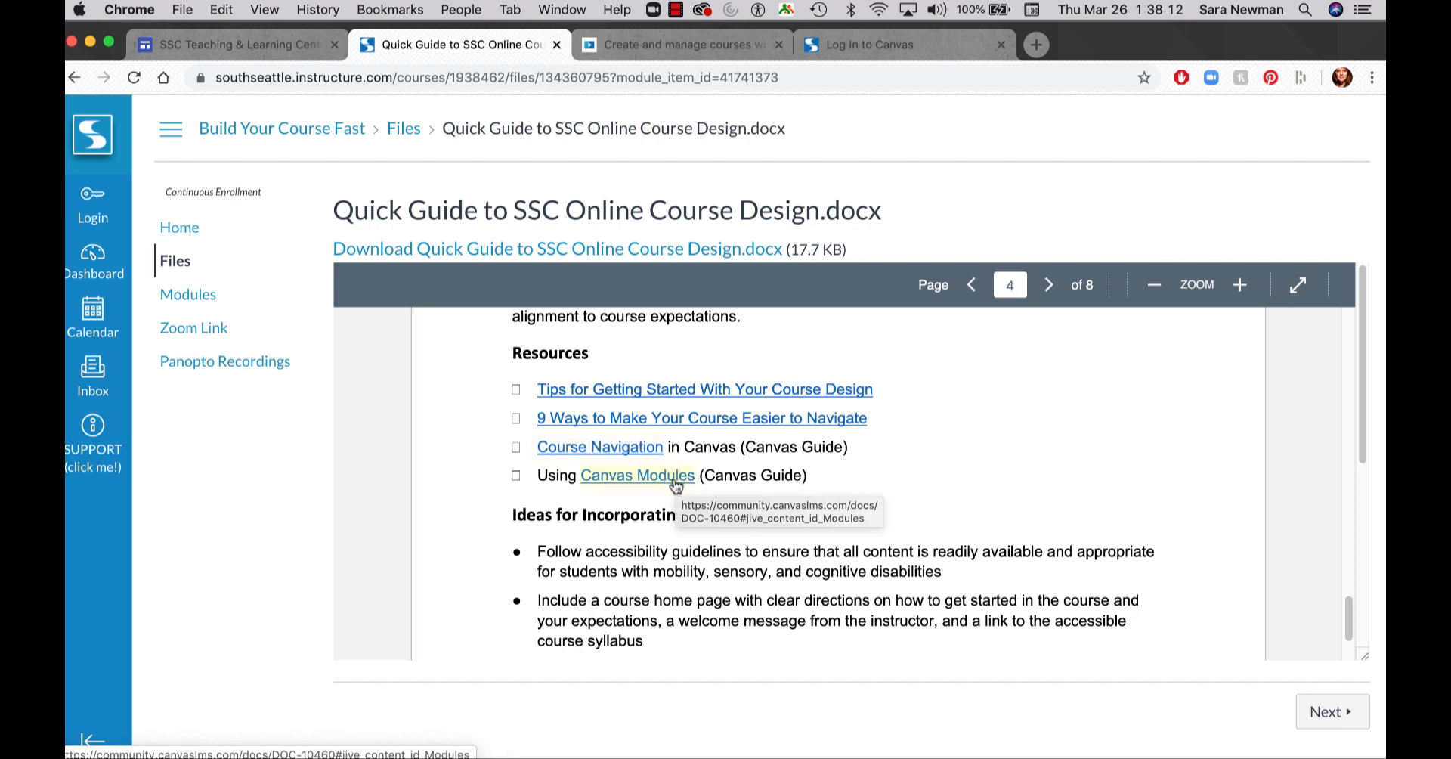
pyautogui.scroll(-4, 904, 453)
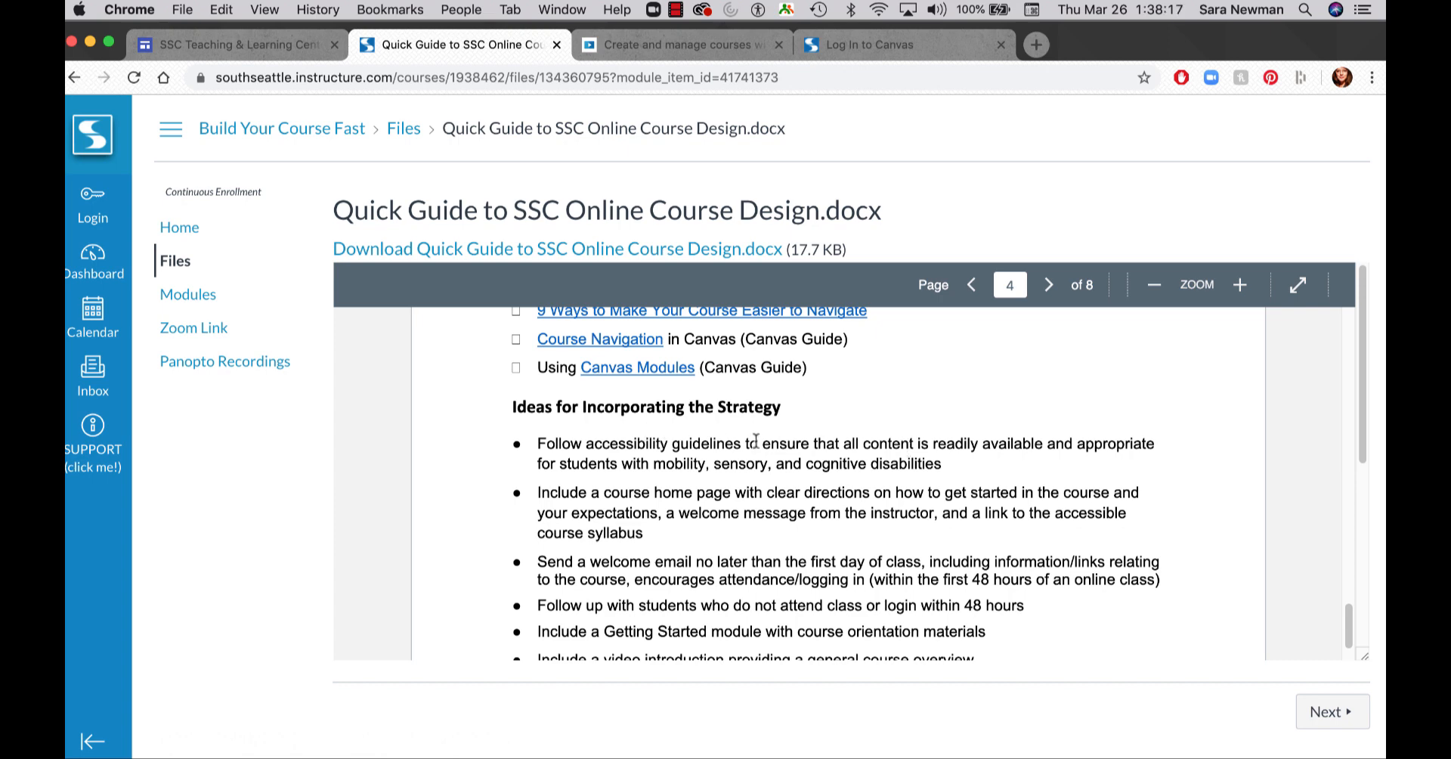
pyautogui.scroll(-3, 903, 547)
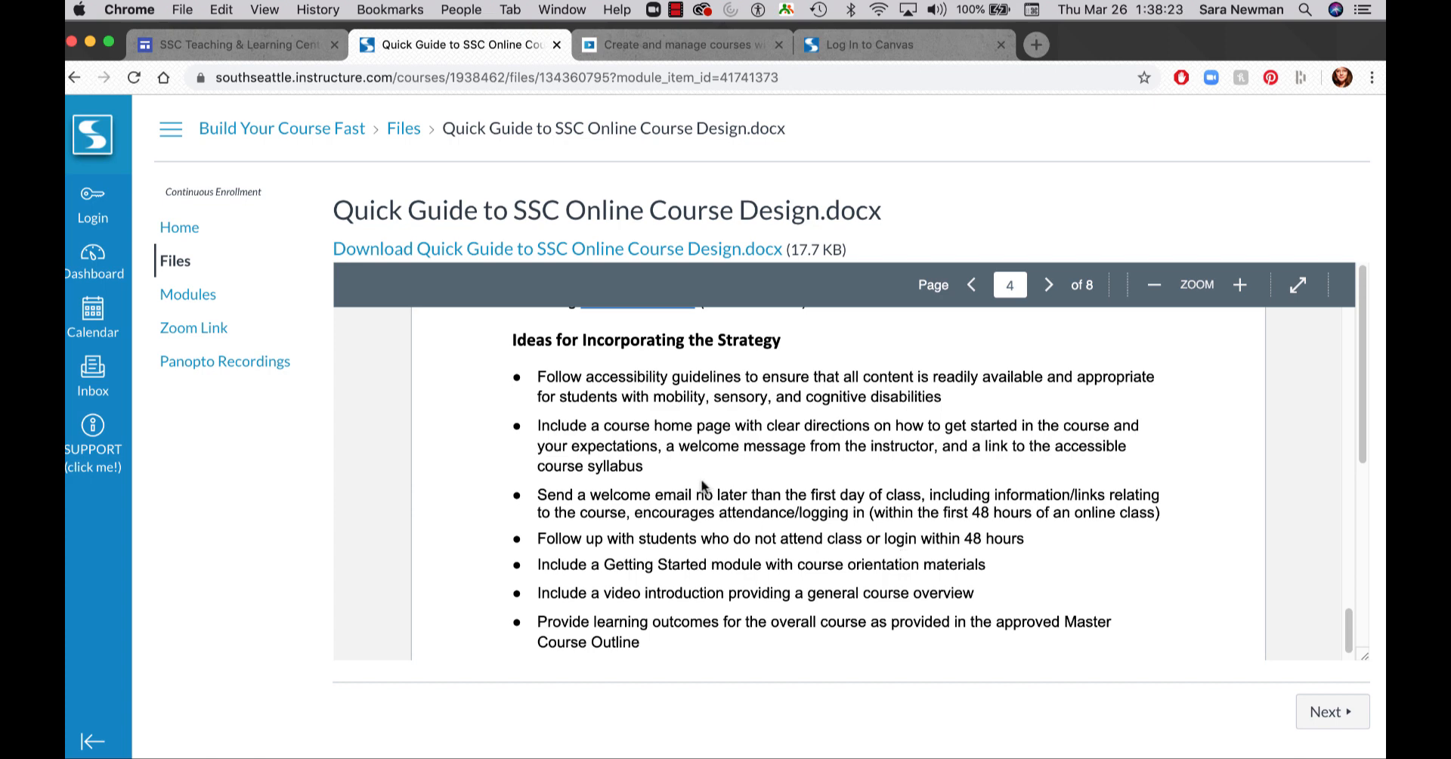
# Highlight the welcome message and welcome email advice, then continue to Strategy 2: Alignment.
pyautogui.moveTo(604, 425); pyautogui.dragTo(949, 466)
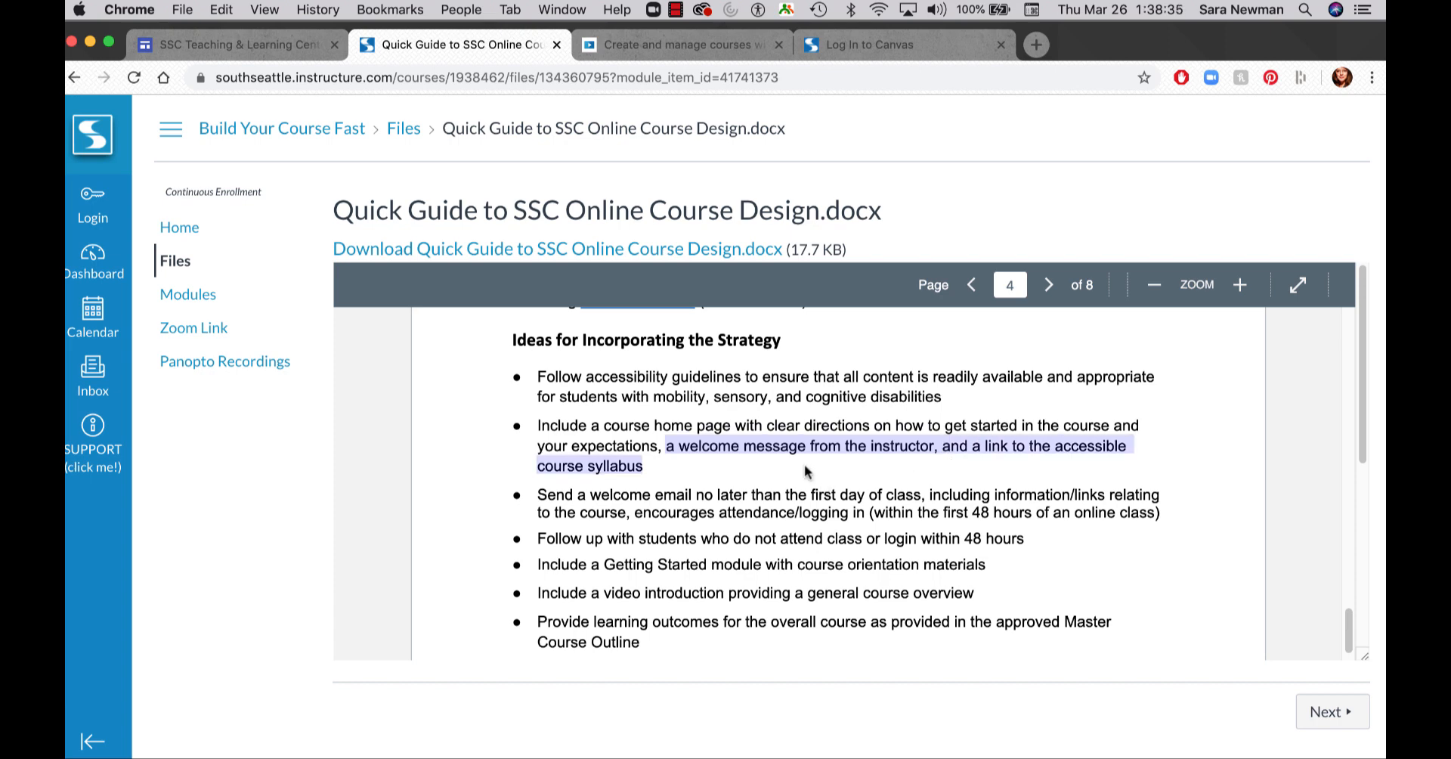
pyautogui.scroll(-2, 804, 464)
pyautogui.click(727, 441)
pyautogui.moveTo(563, 403); pyautogui.dragTo(918, 405)
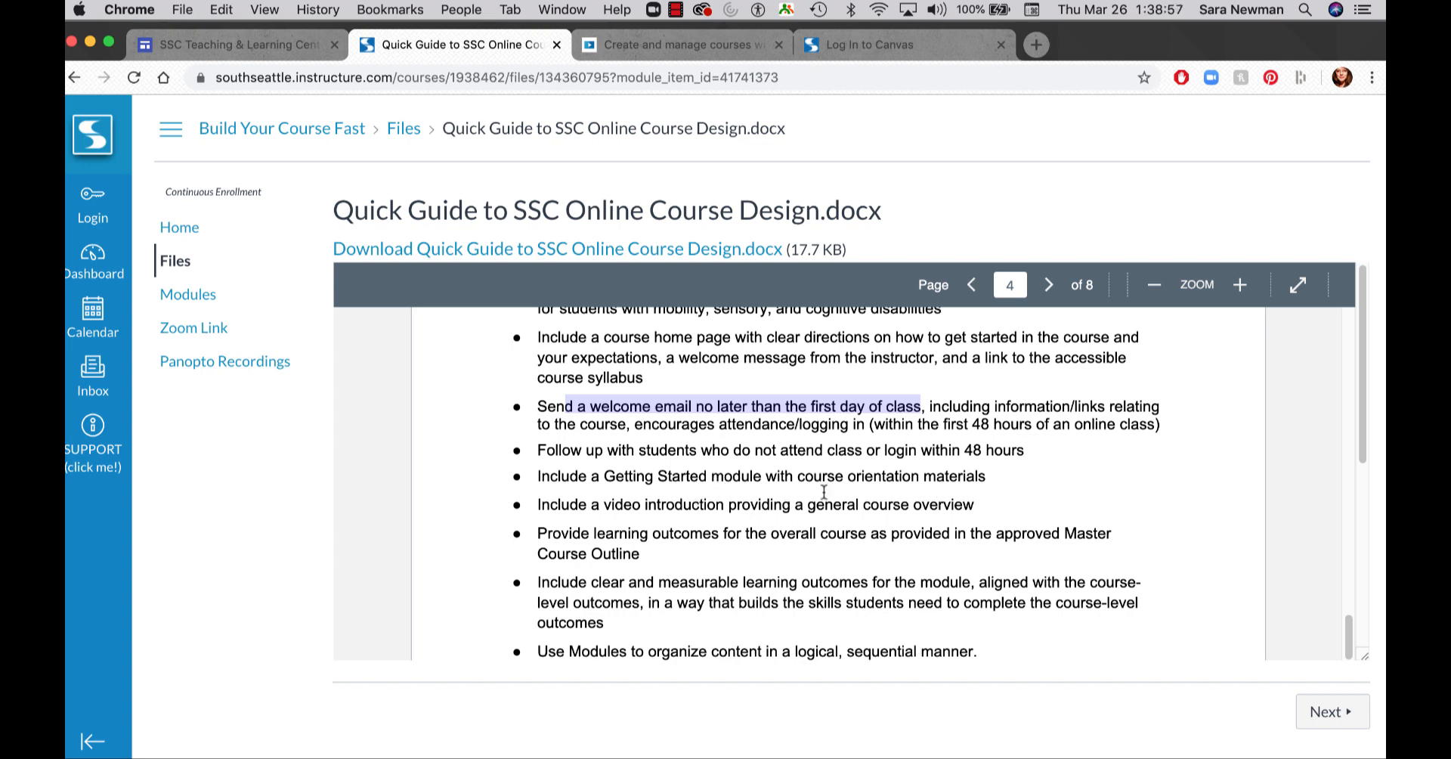
pyautogui.scroll(-3, 824, 491)
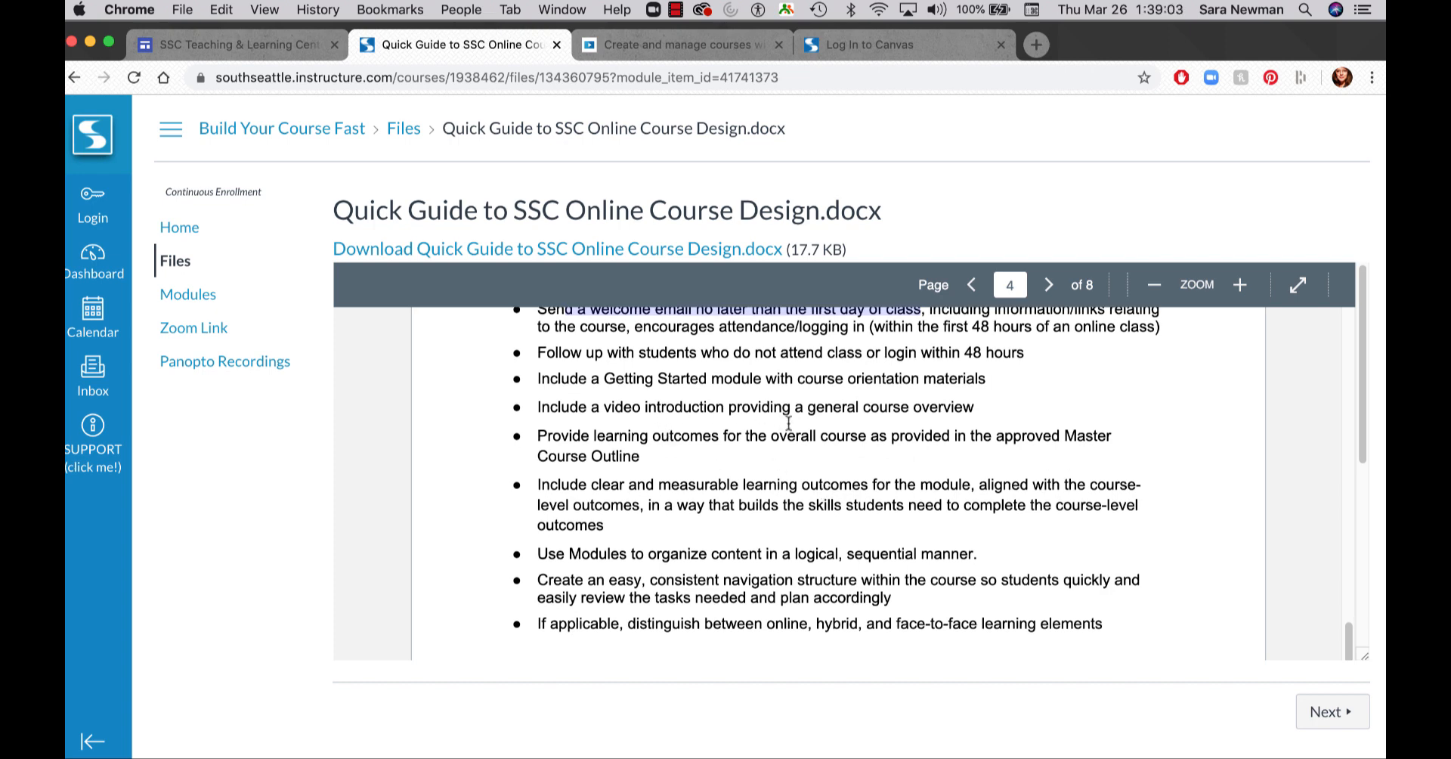
pyautogui.scroll(-10, 715, 464)
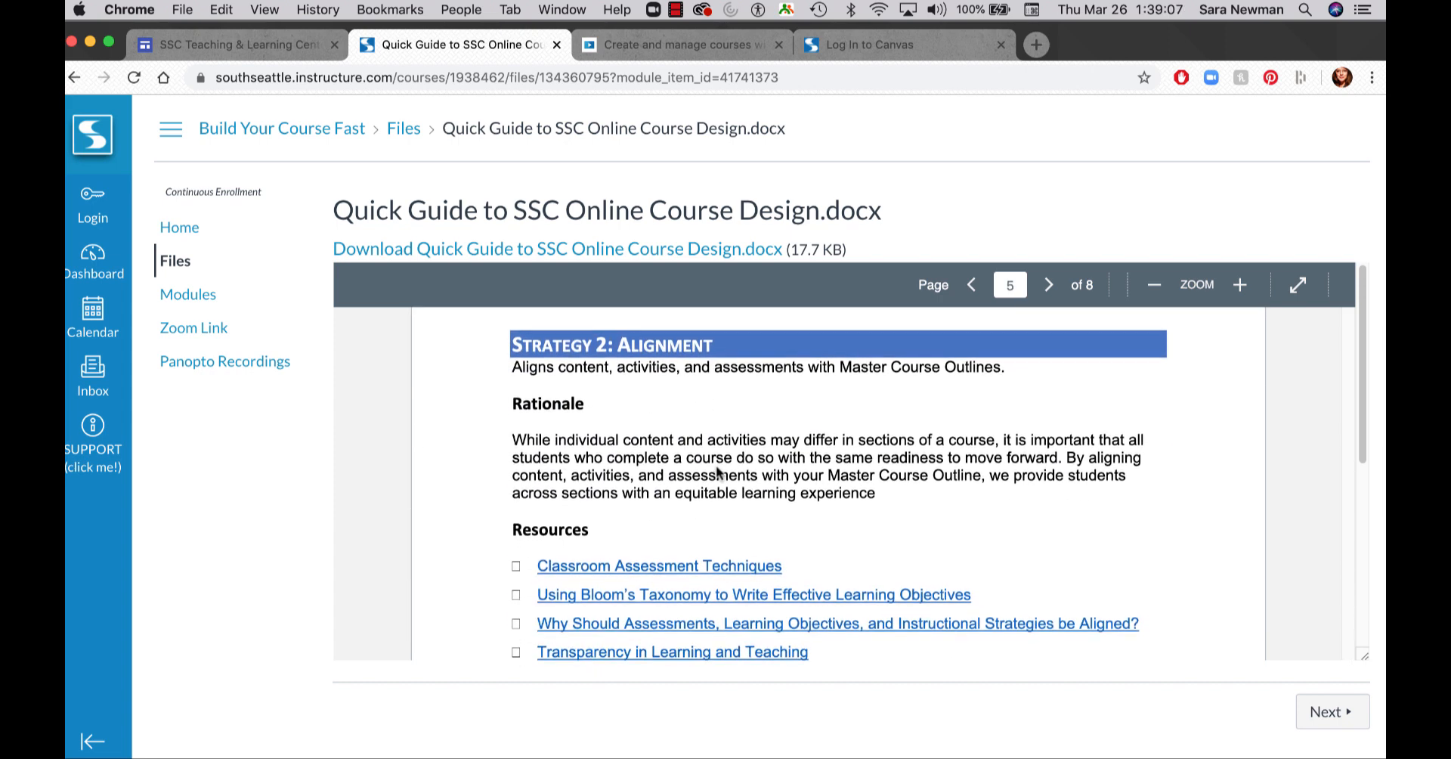
# Read from page 5 through Strategy 3's resources to page 7's Strategy 4.
pyautogui.scroll(-10, 718, 472)
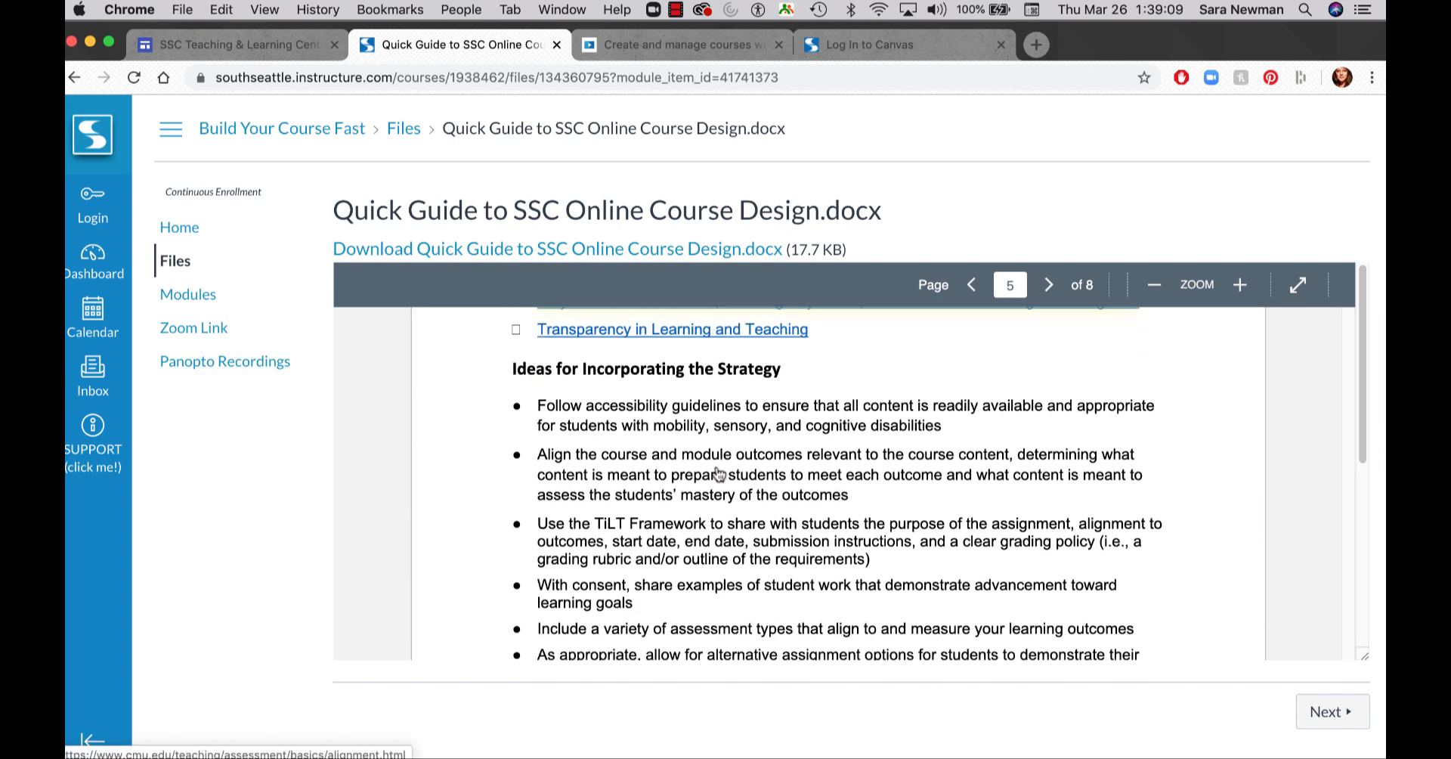
pyautogui.scroll(-10, 718, 468)
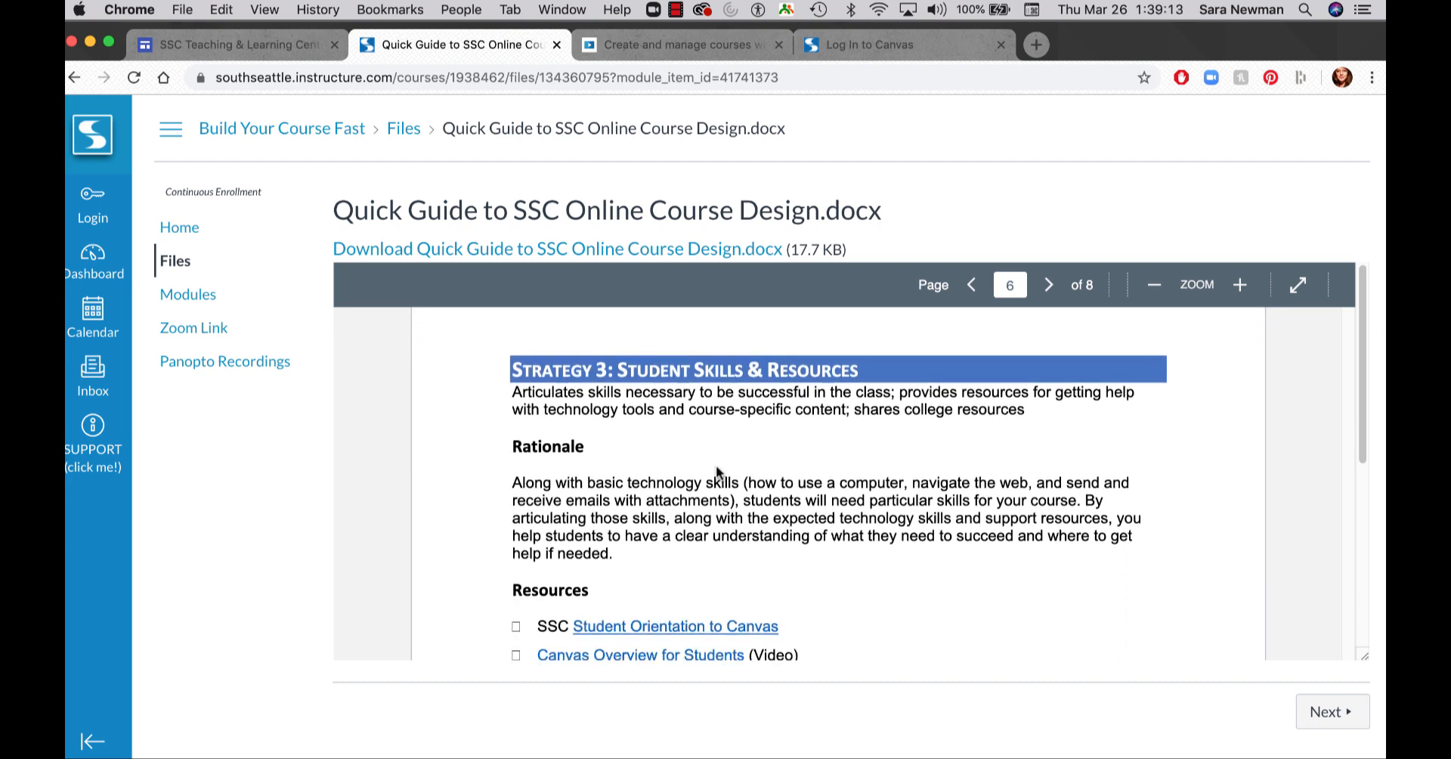
pyautogui.scroll(-3, 716, 470)
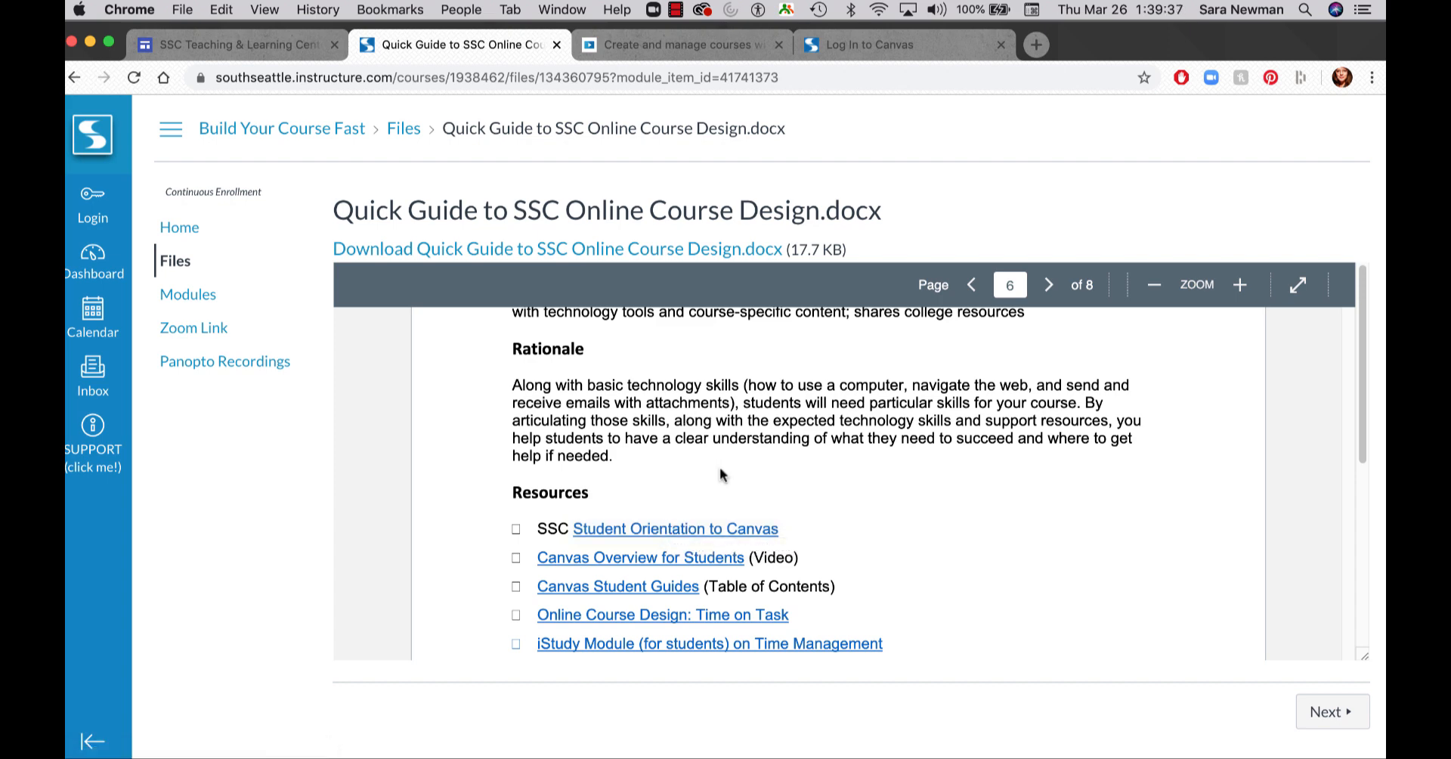
pyautogui.scroll(-3, 720, 469)
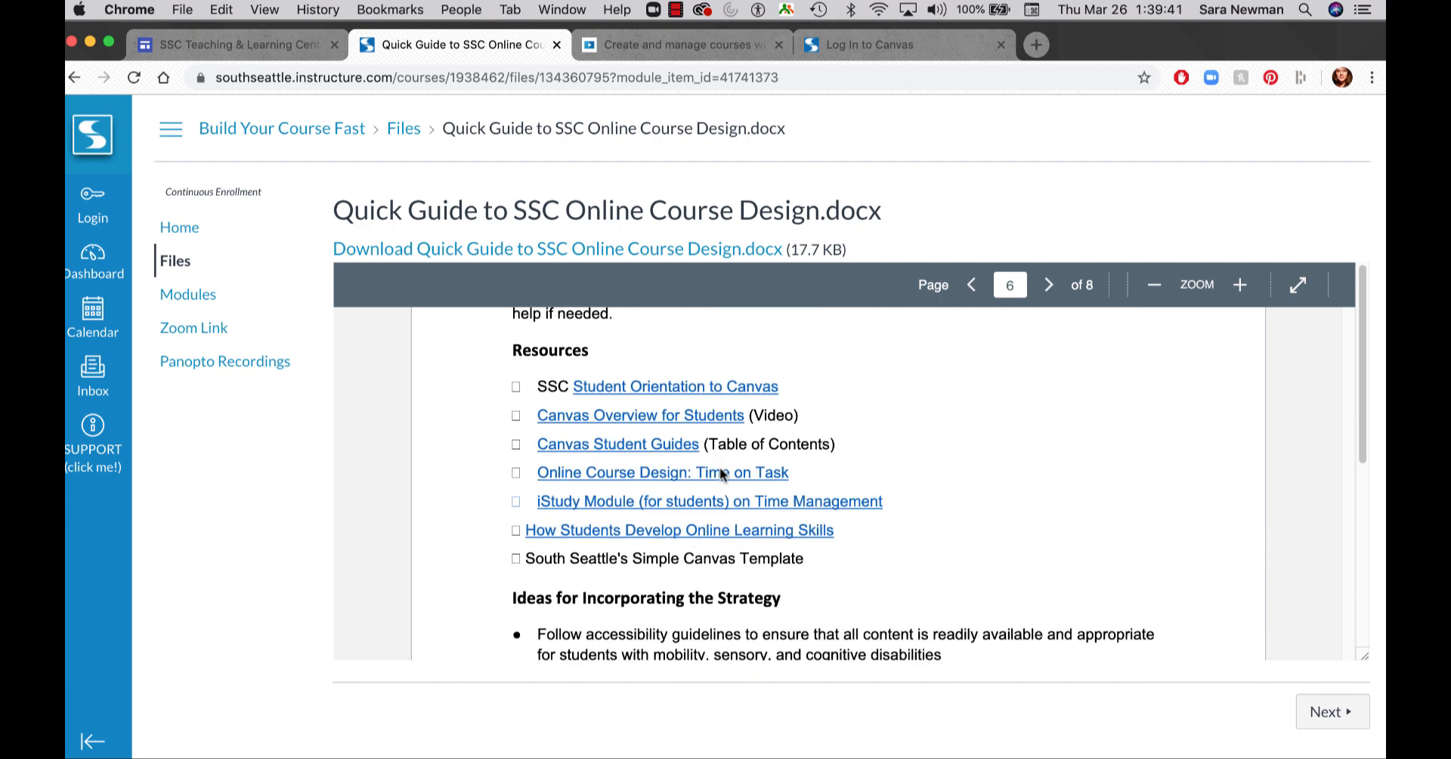
pyautogui.scroll(-5, 823, 483)
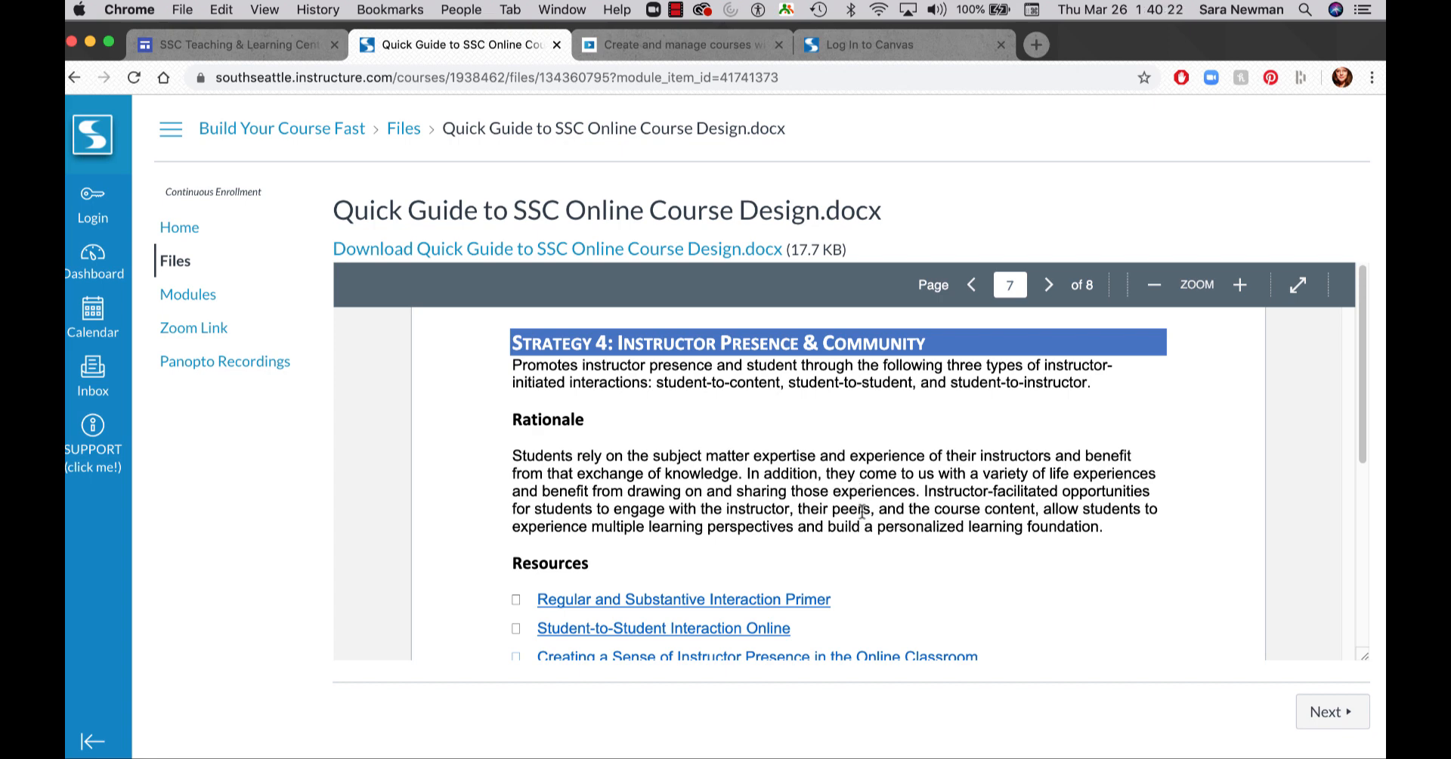
# Read the rest of Strategy 4 and Strategy 5: Communication & Feedback to the end of page 8.
pyautogui.scroll(-5, 893, 579)
pyautogui.scroll(-2, 893, 584)
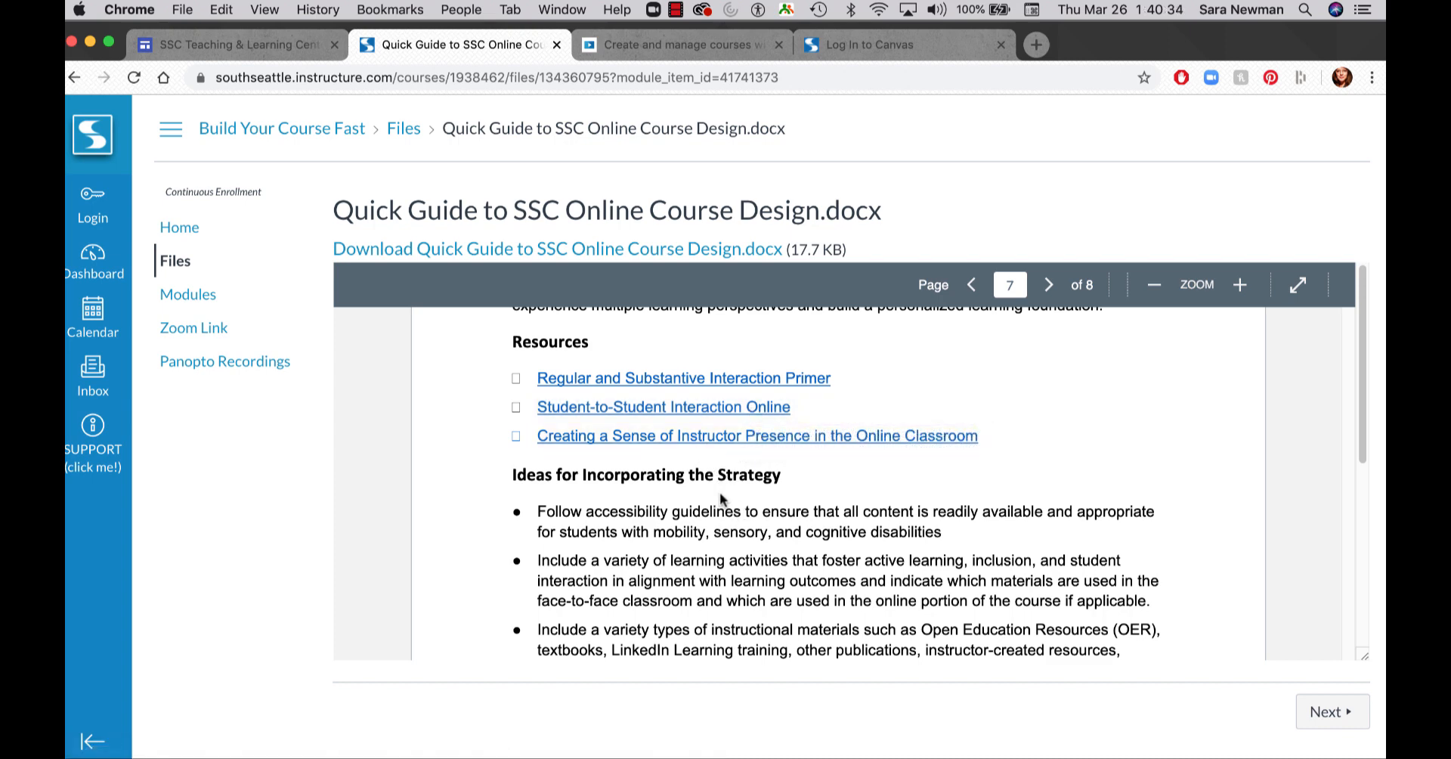
pyautogui.scroll(-3, 720, 497)
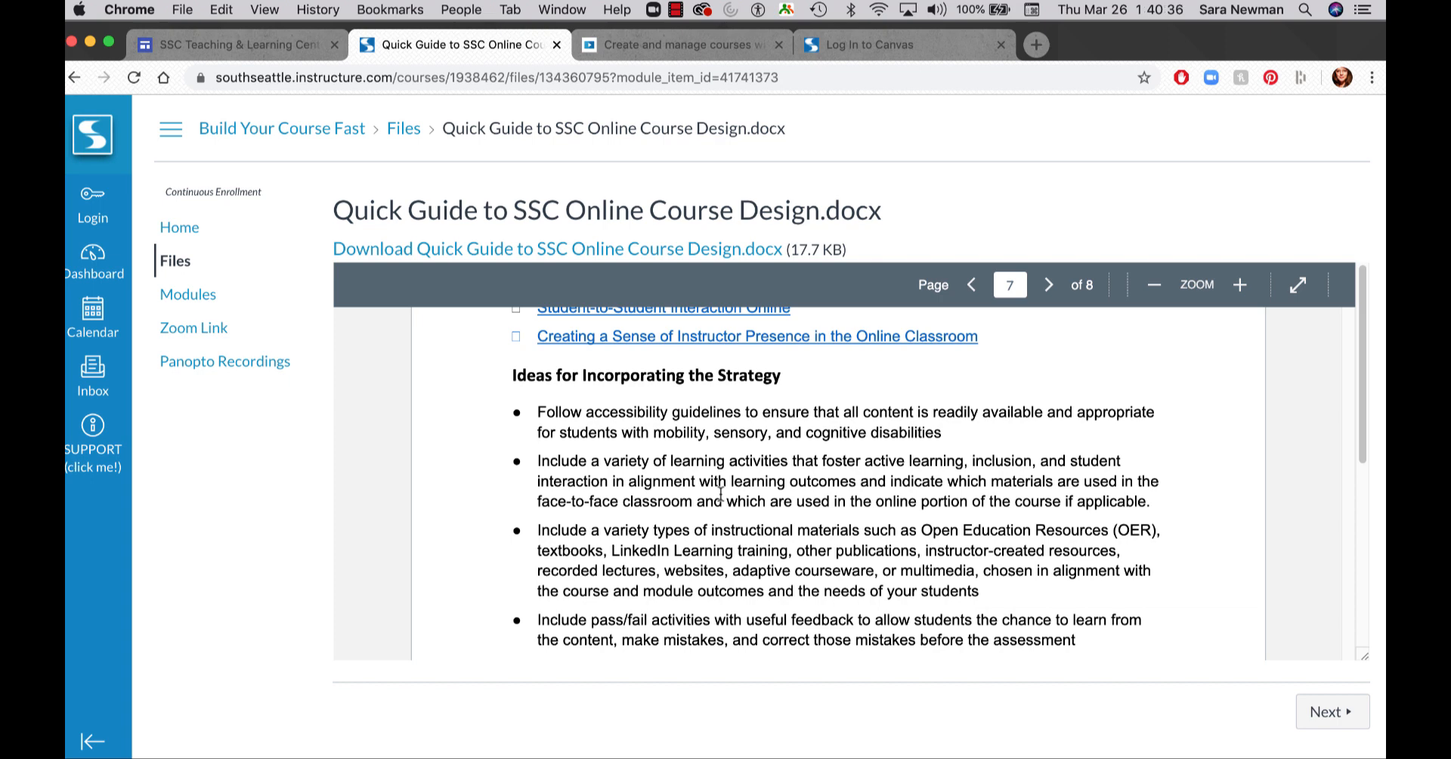
pyautogui.scroll(-10, 720, 495)
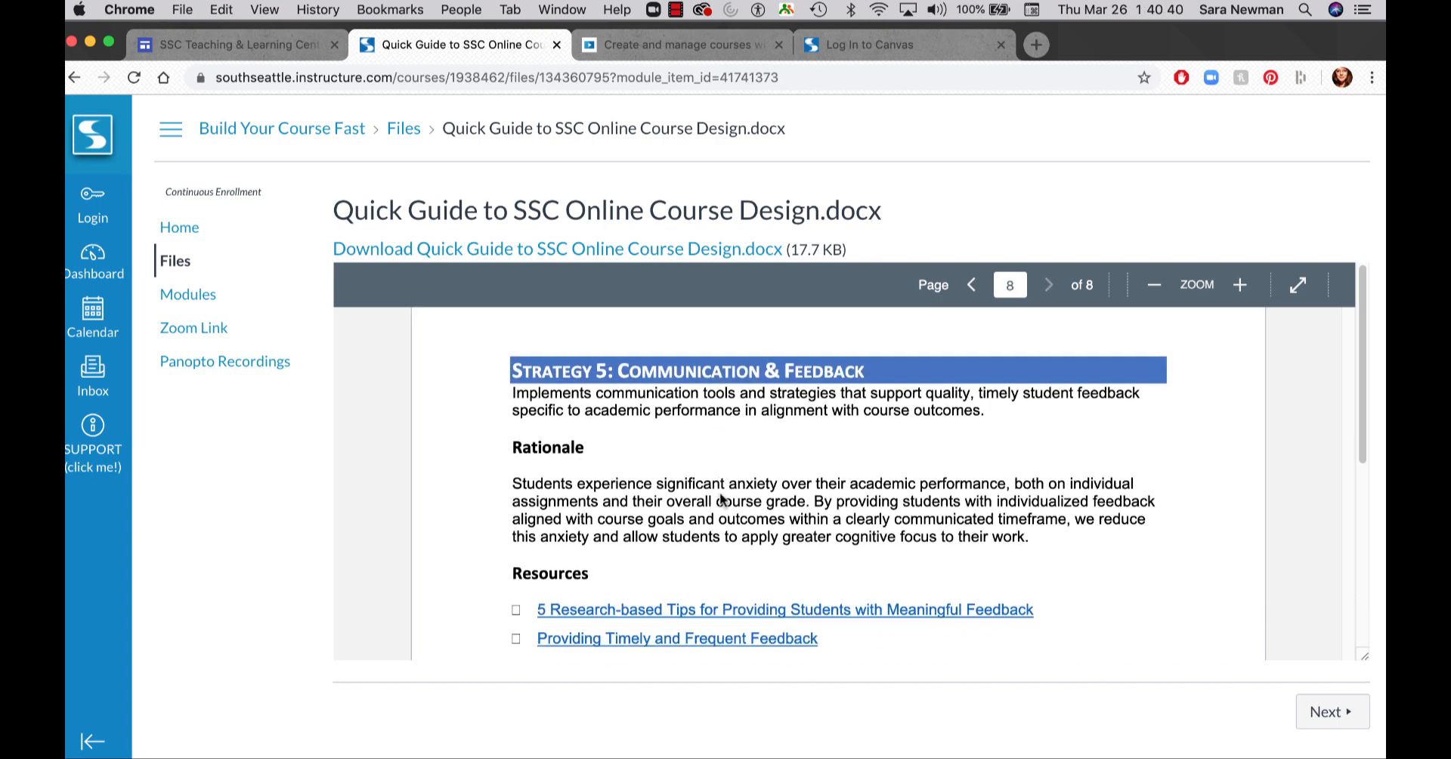
pyautogui.scroll(-1, 719, 495)
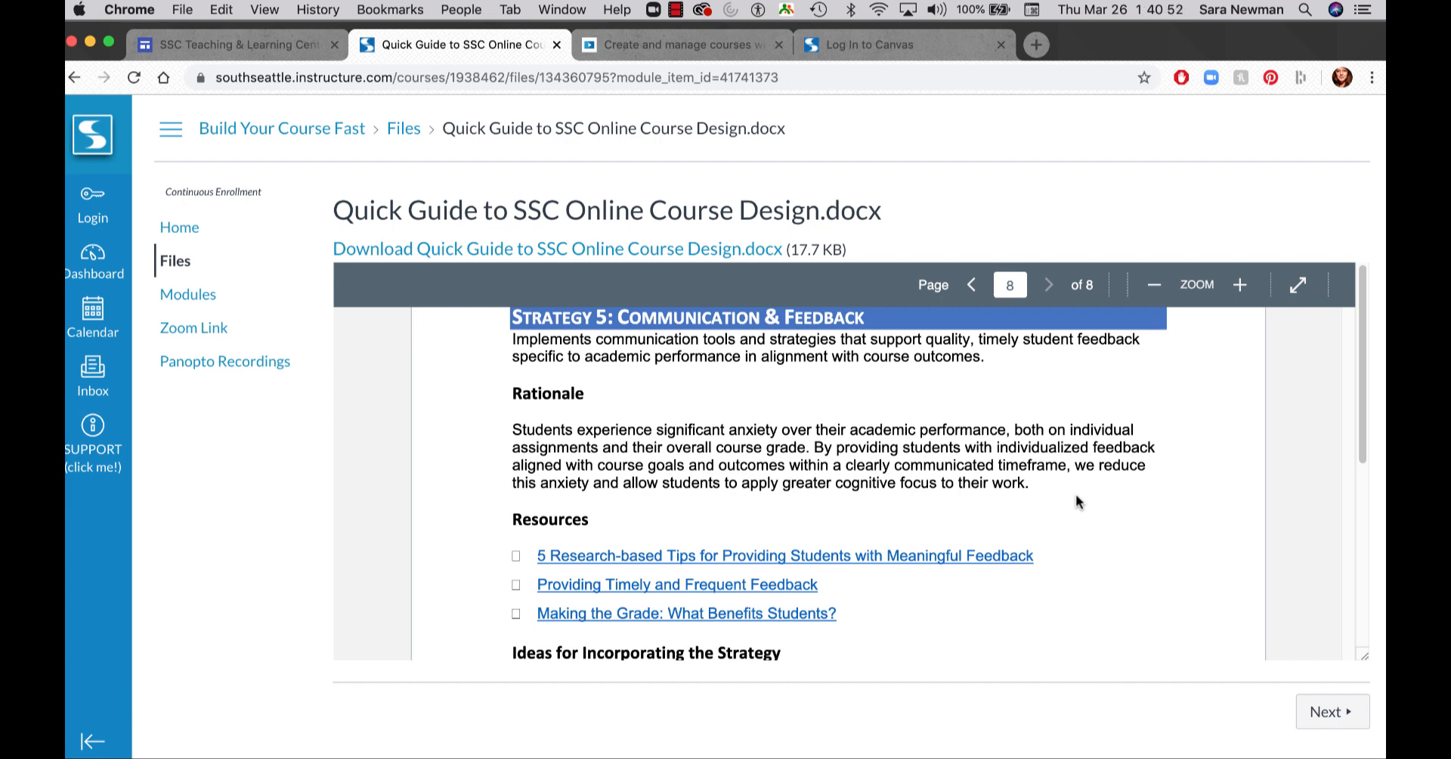
pyautogui.scroll(-8, 1076, 497)
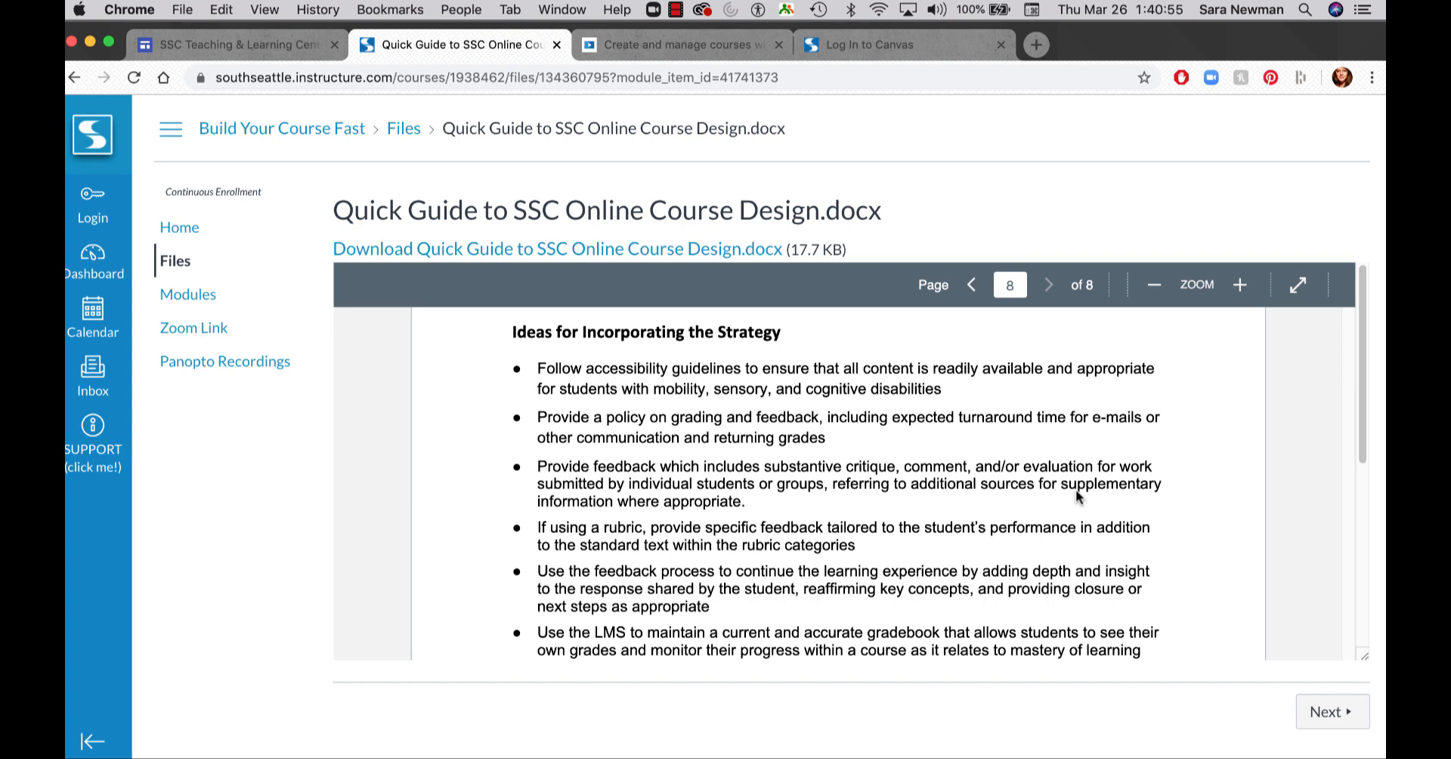
pyautogui.scroll(-1, 1075, 495)
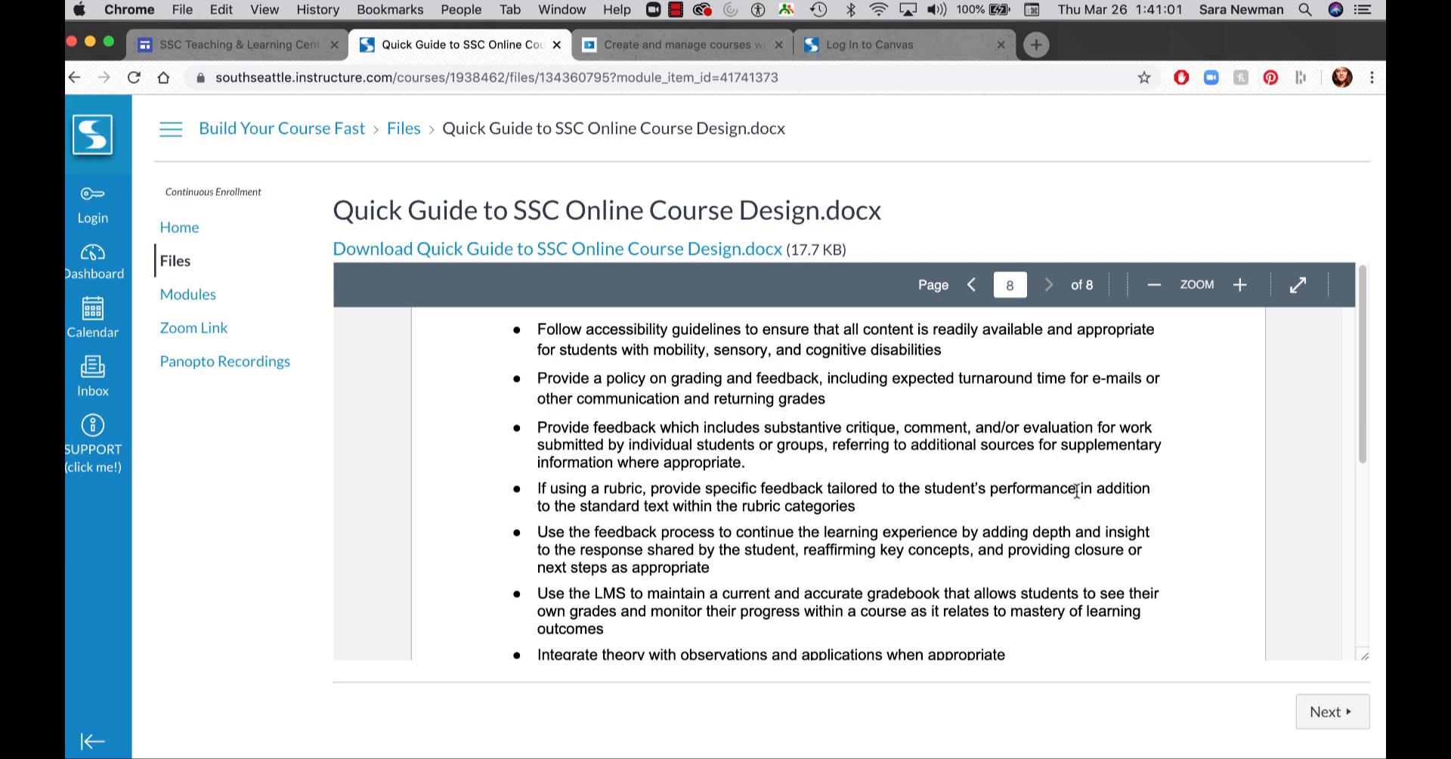
pyautogui.scroll(-1, 1077, 491)
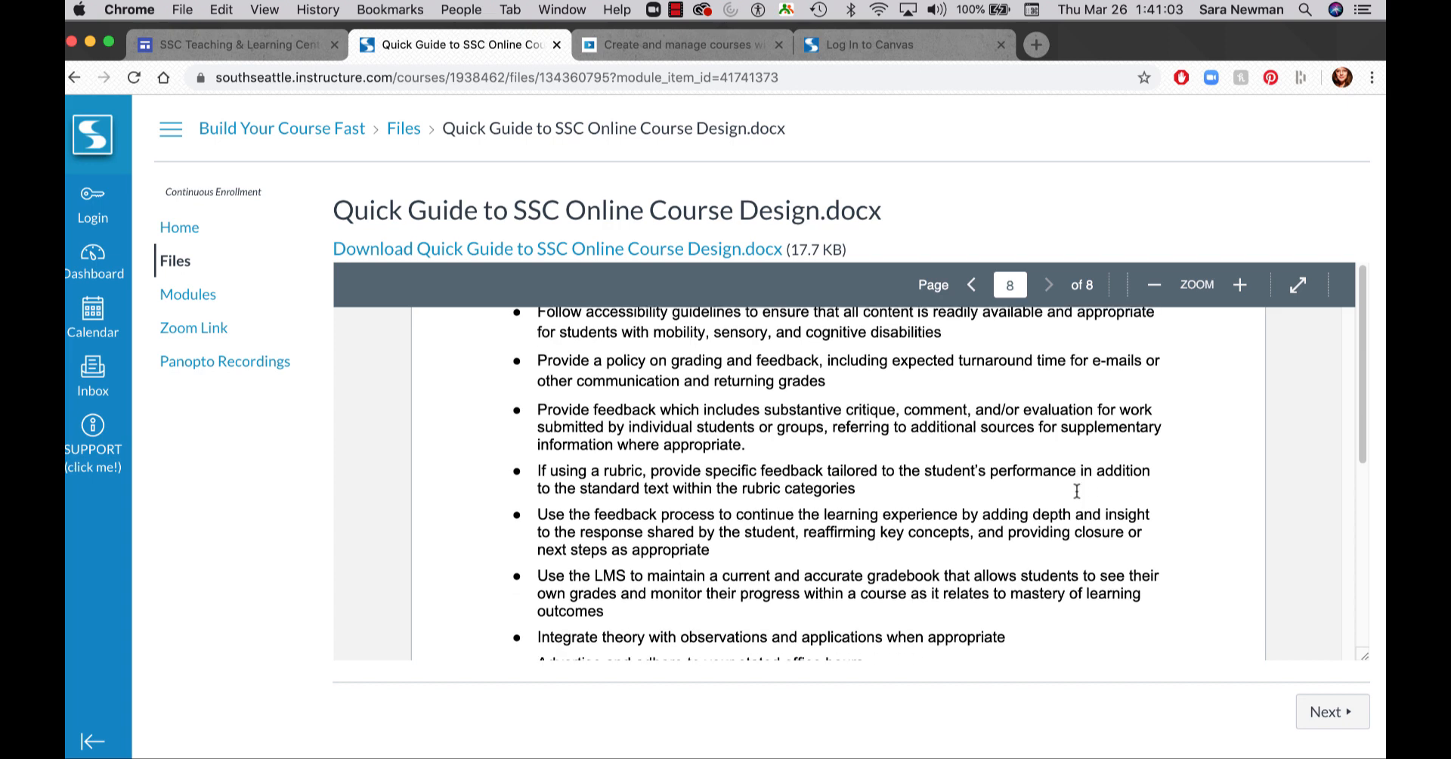
pyautogui.moveTo(1364, 442); pyautogui.dragTo(1312, 271)
# Return to the course Home and open the 8-step course foundation page.
pyautogui.click(194, 227)
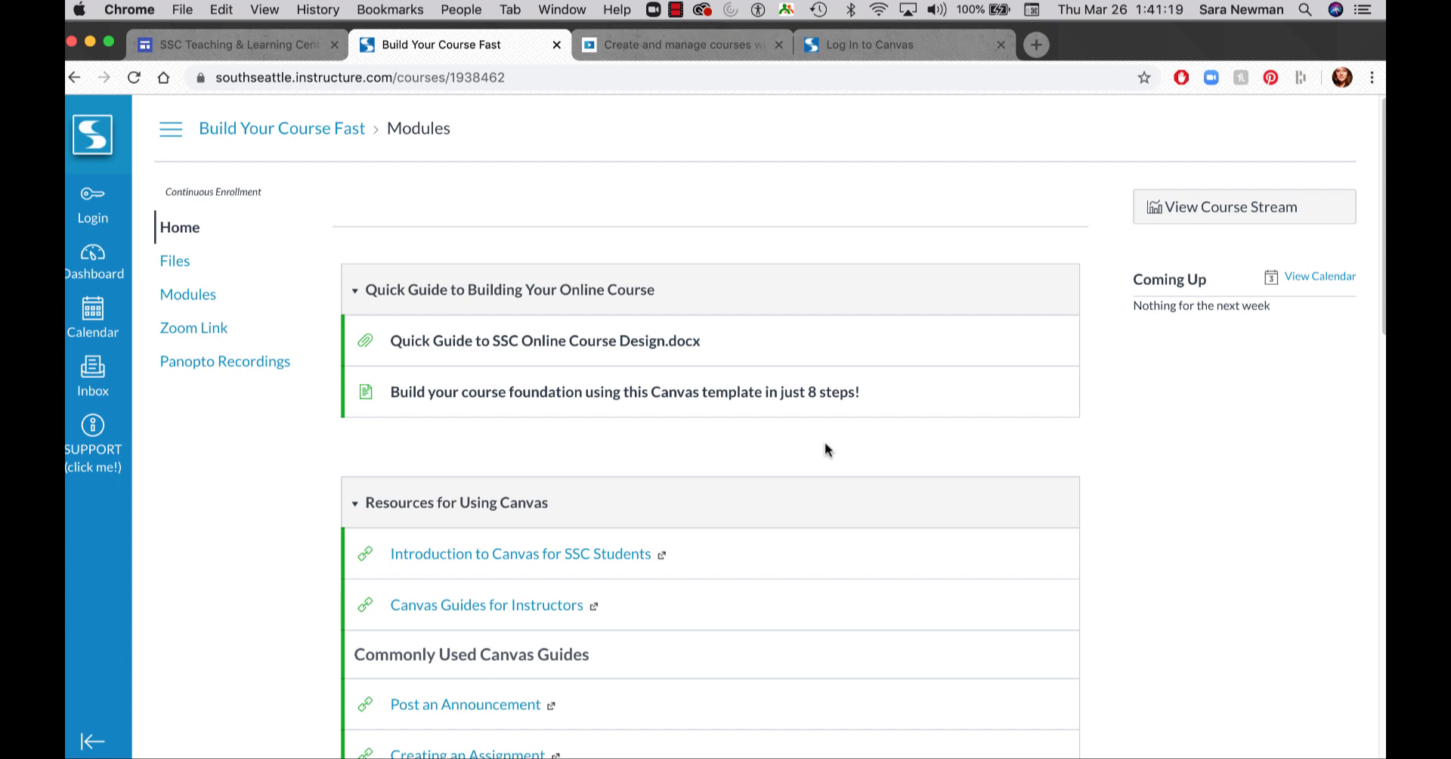
pyautogui.click(723, 393)
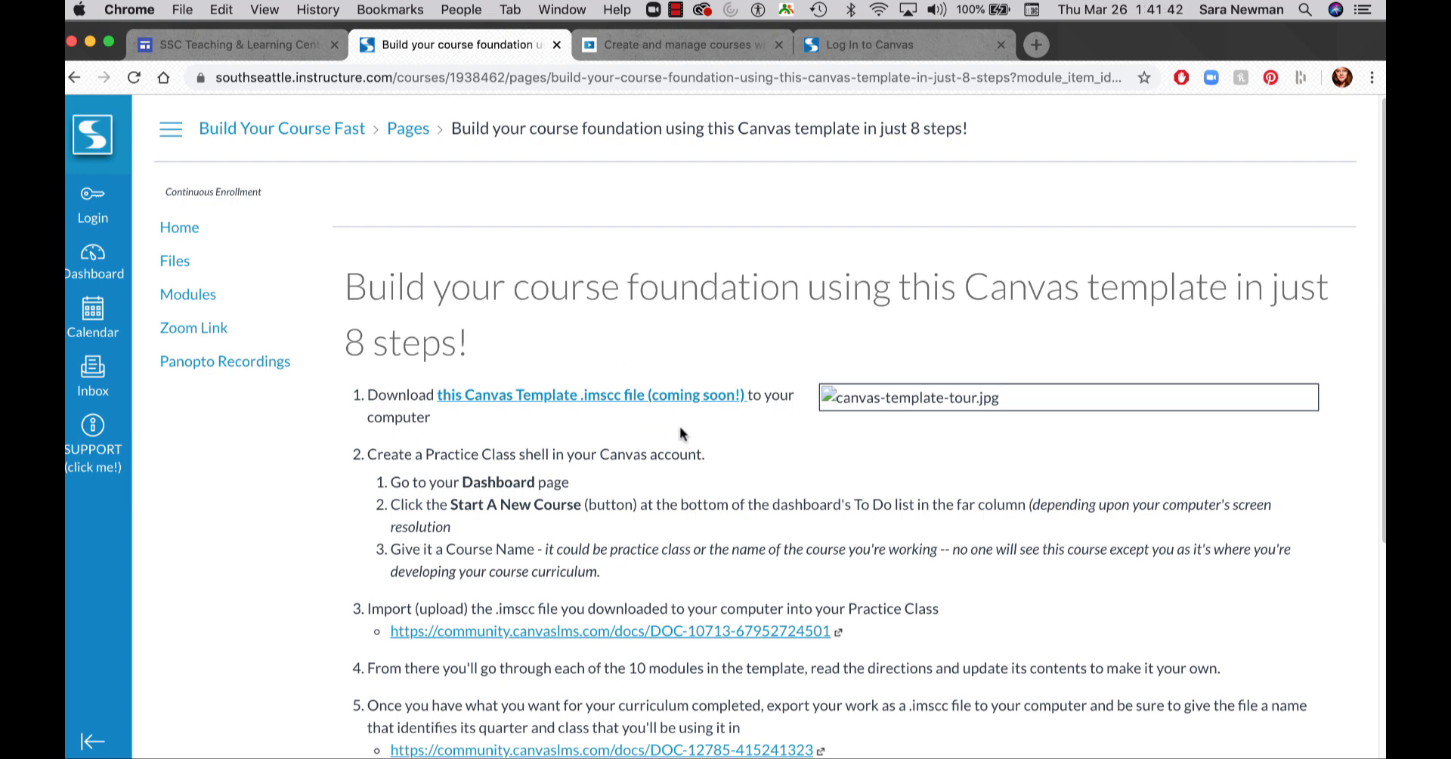
# Go to the South Seattle College Canvas sign-in page.
pyautogui.click(92, 202)
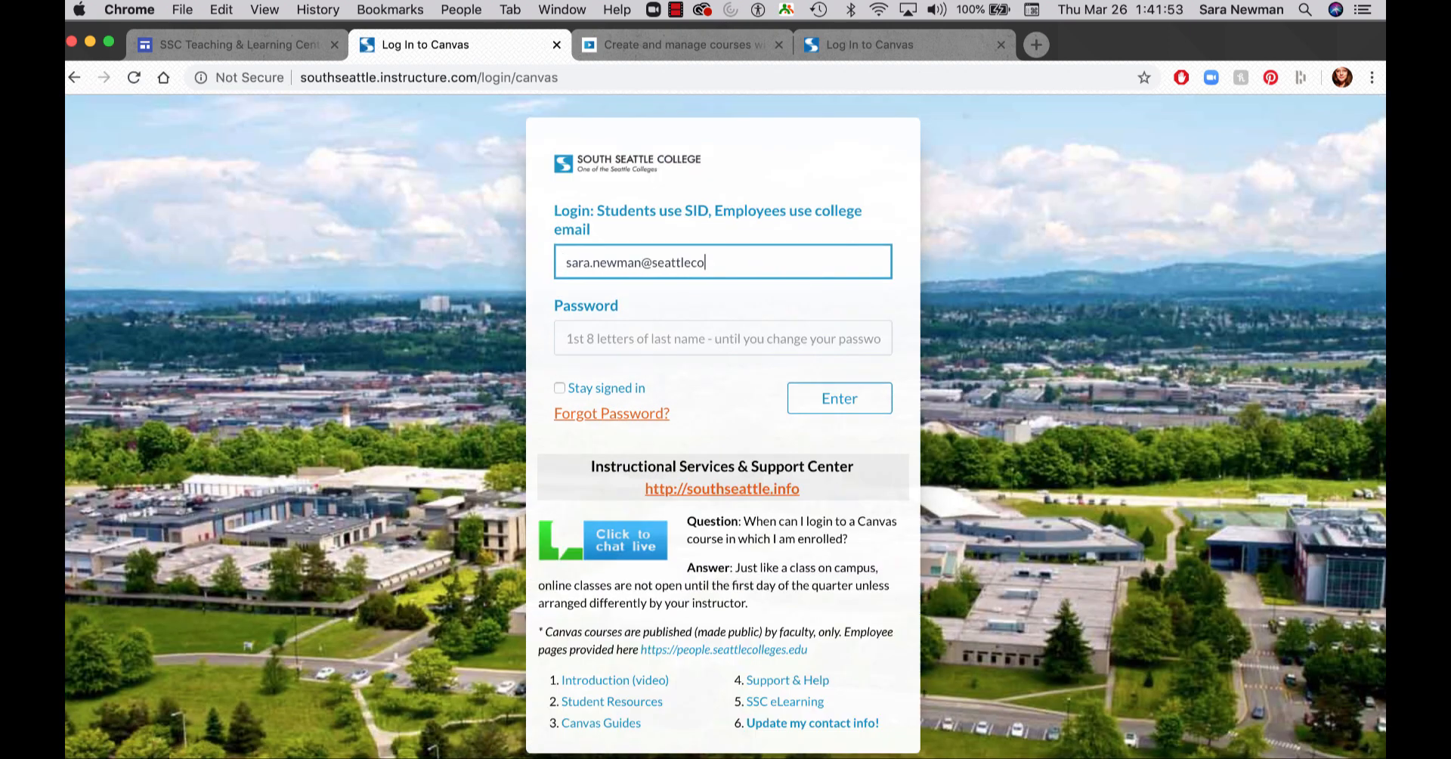
# Sign in with the staff e-mail address and the account password.
pyautogui.press('Tab')
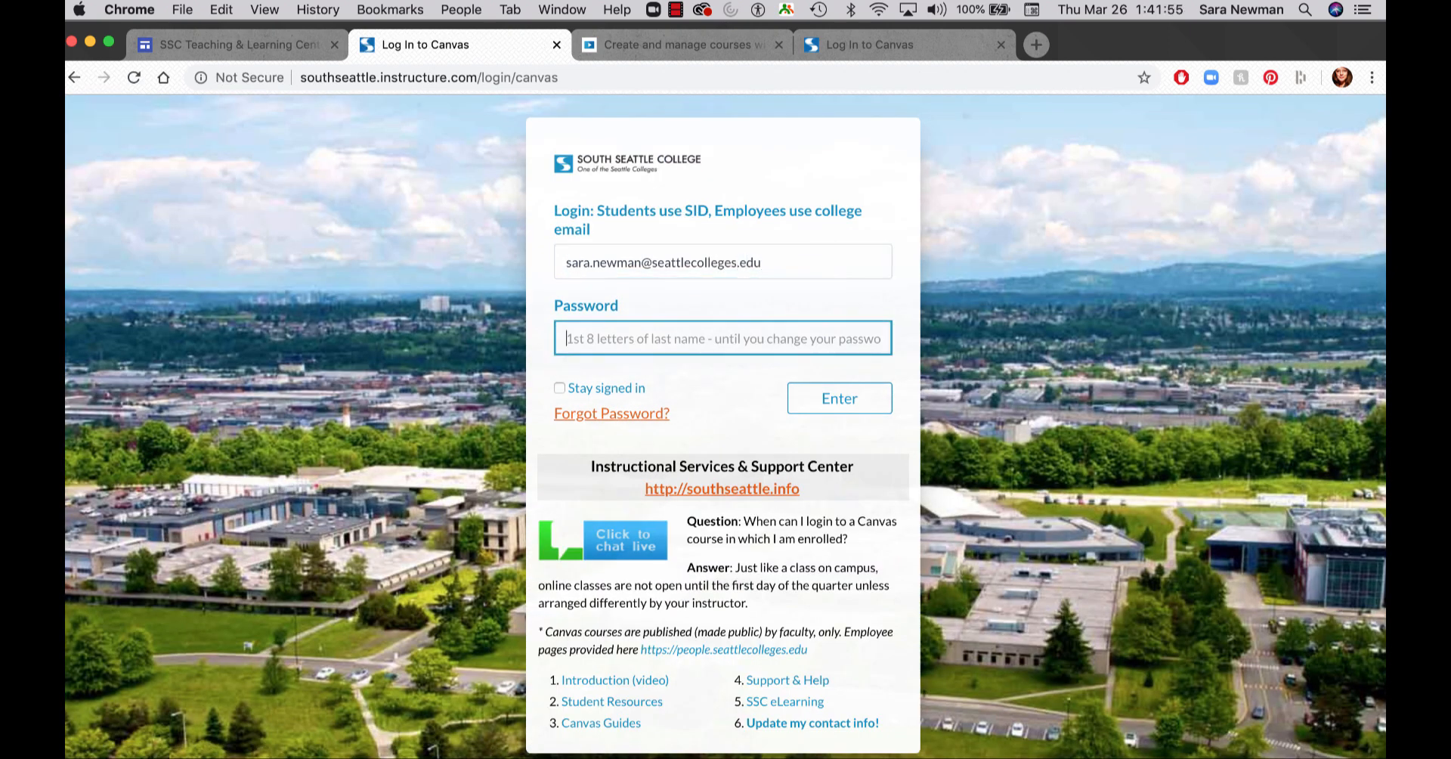
pyautogui.press('Return')
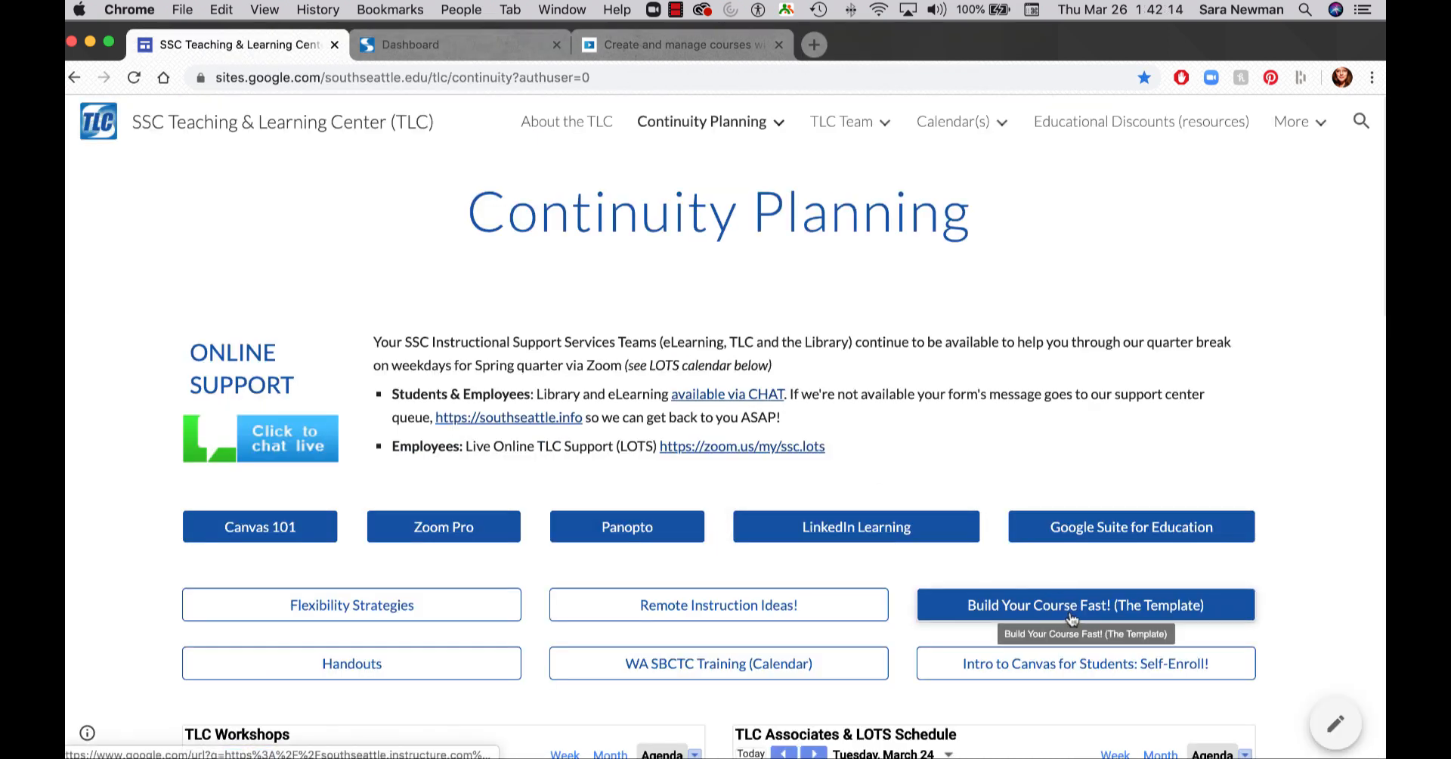
# Reopen the 8-steps page in Build Your Course Fast and save the template .imscc file to the Desktop.
pyautogui.click(1072, 611)
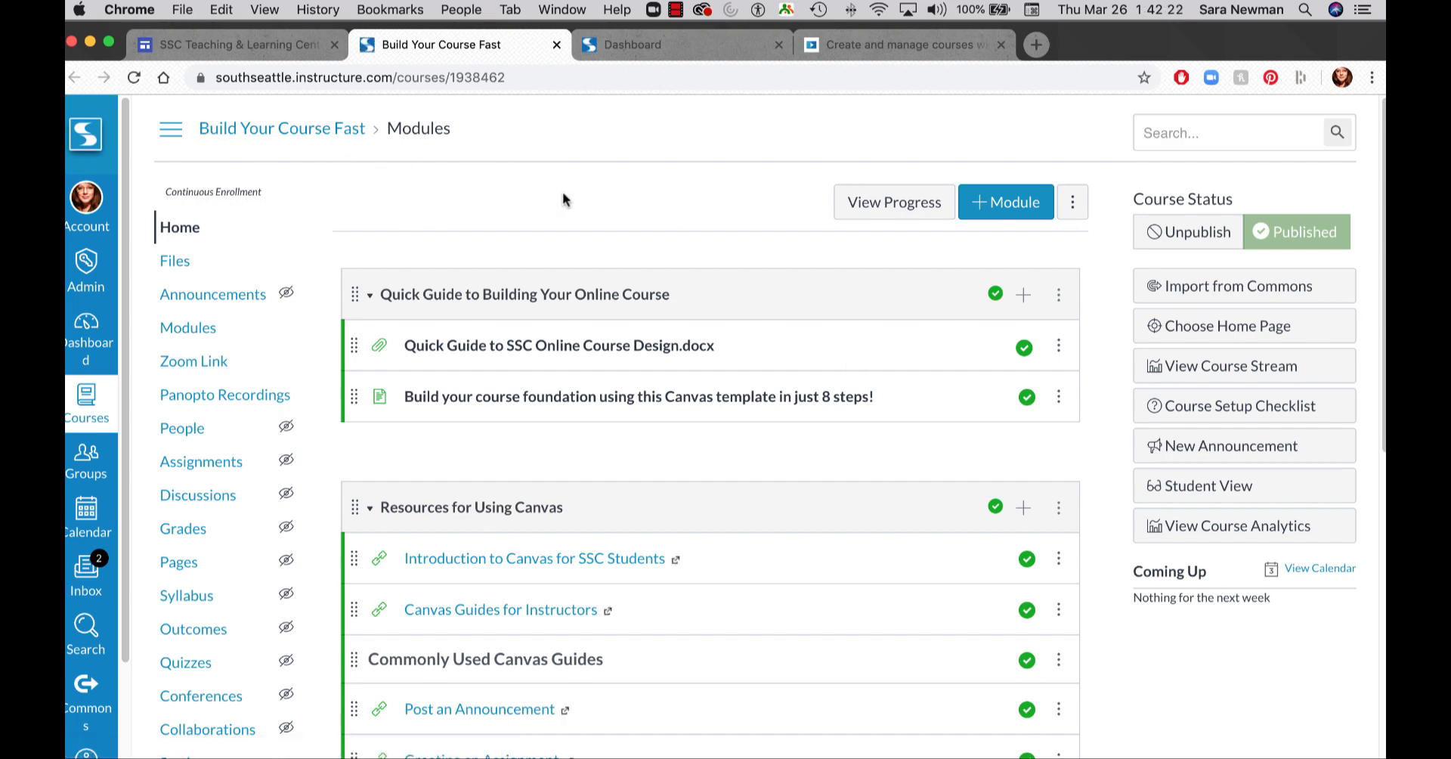
pyautogui.click(560, 398)
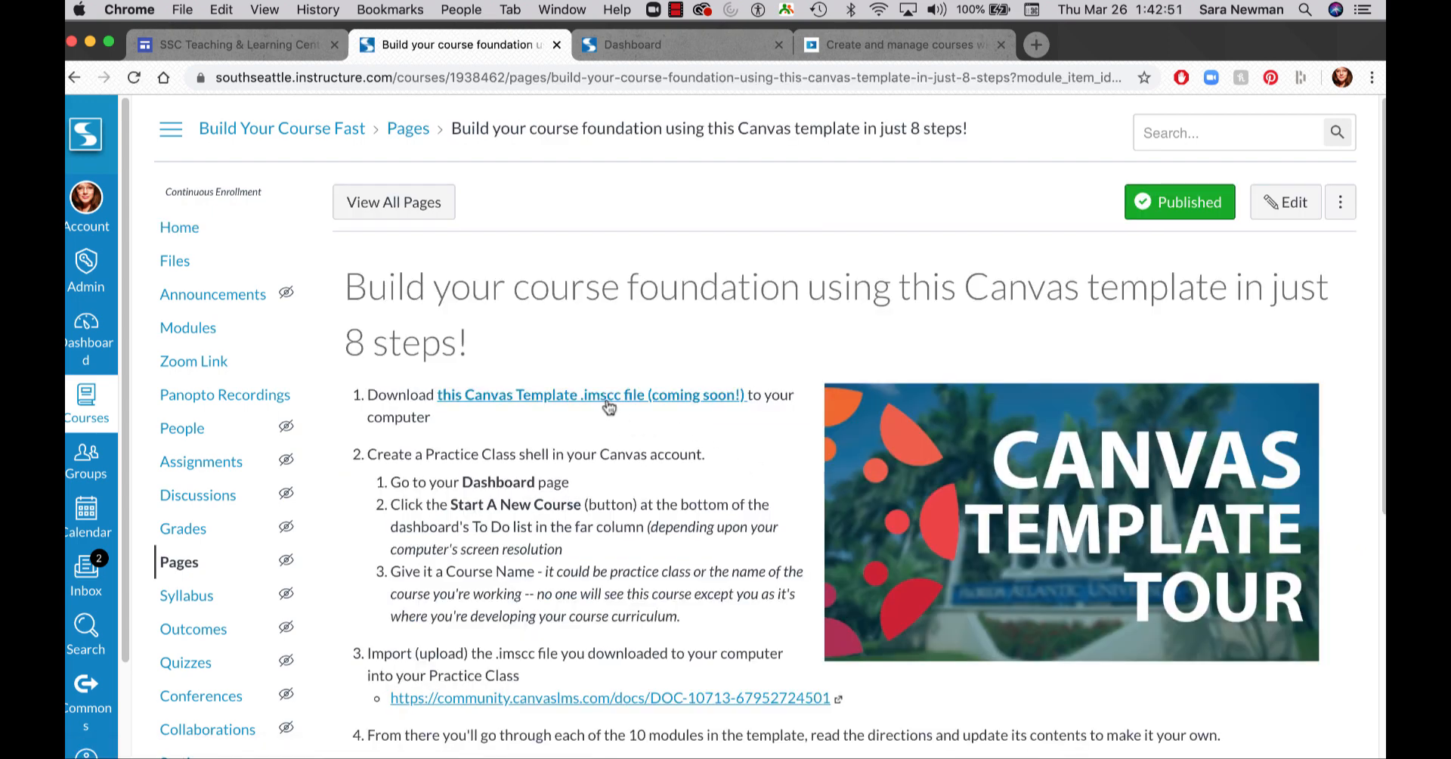
pyautogui.click(608, 398)
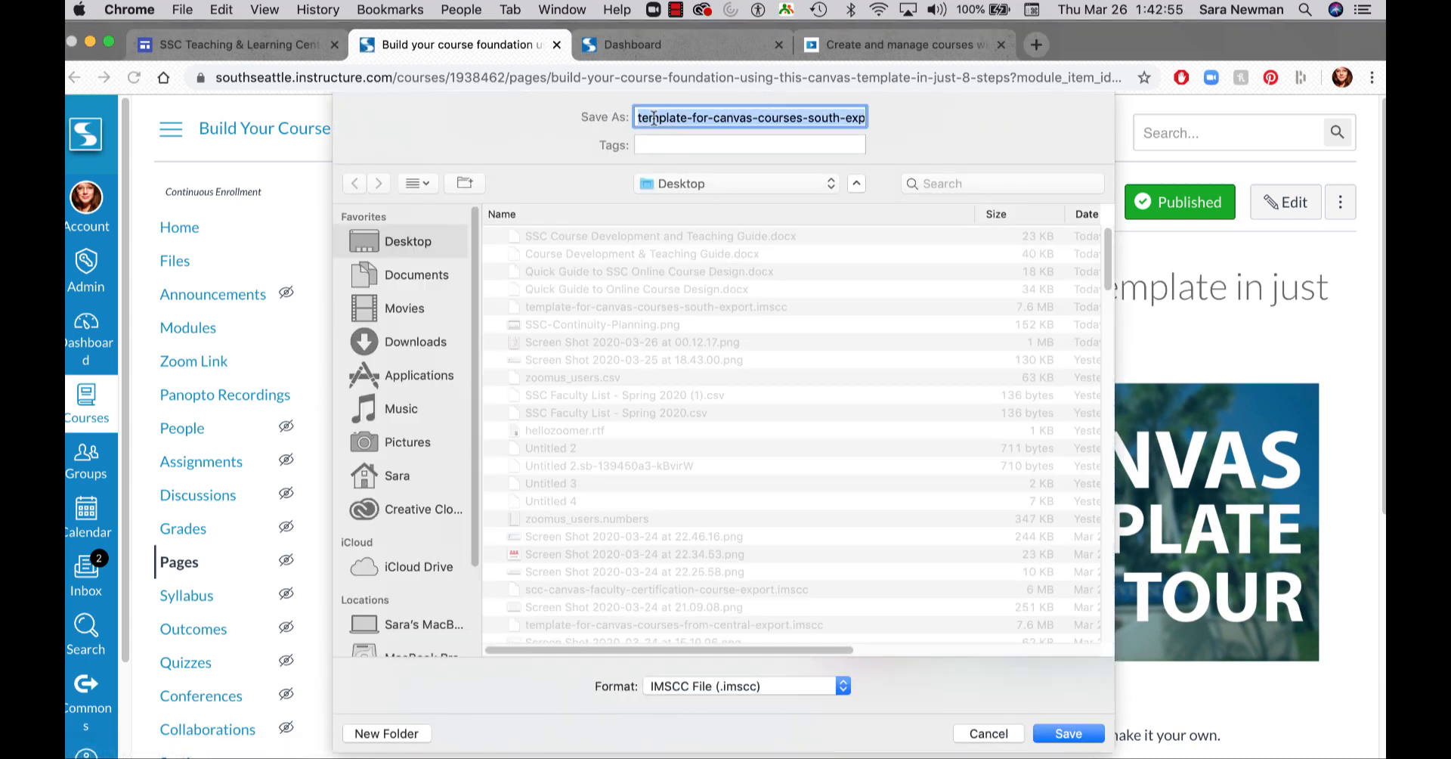
pyautogui.moveTo(688, 117); pyautogui.dragTo(875, 120)
pyautogui.click(835, 115)
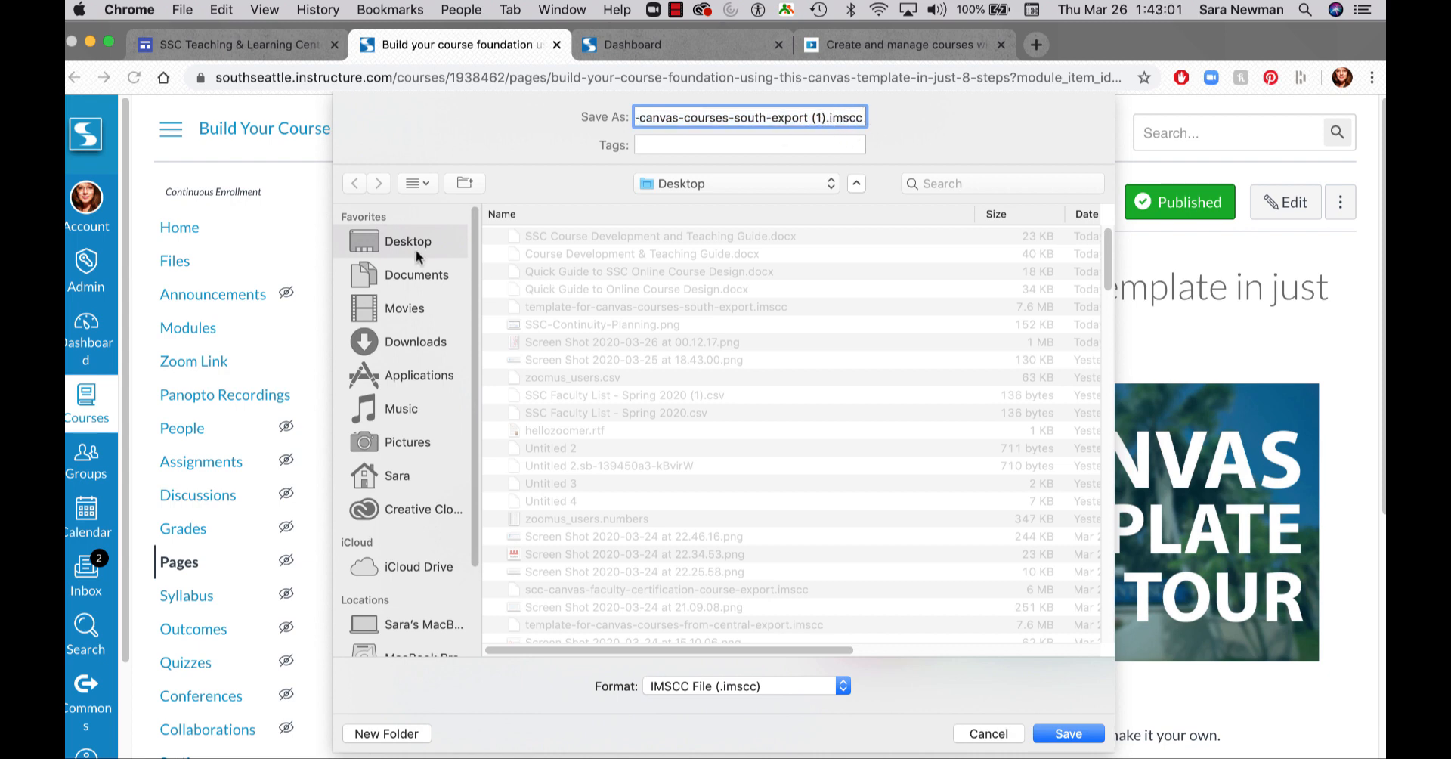
pyautogui.click(1070, 733)
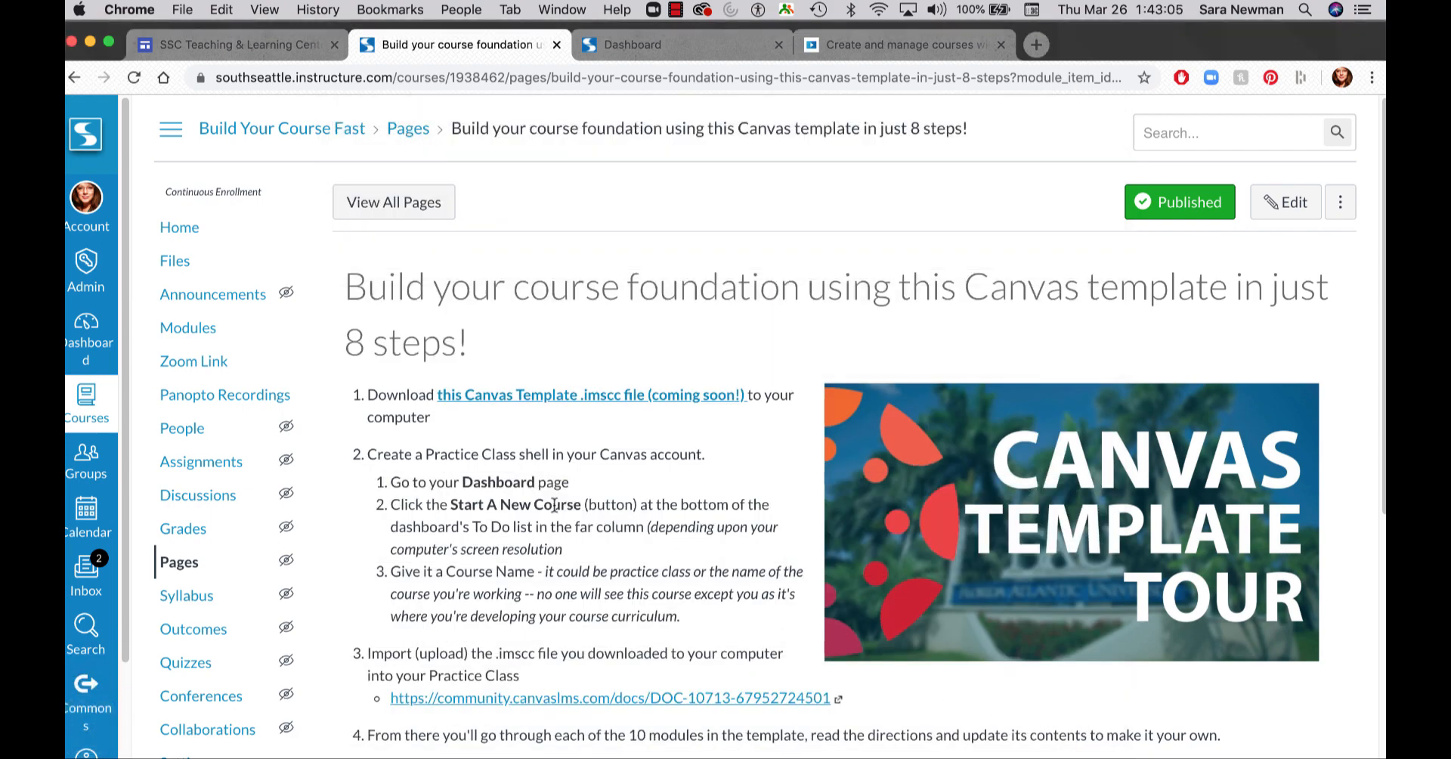
# Highlight 'Dashboard page' and 'Start A New Course' in guide step 2, then go to the Canvas Dashboard.
pyautogui.scroll(-2, 481, 451)
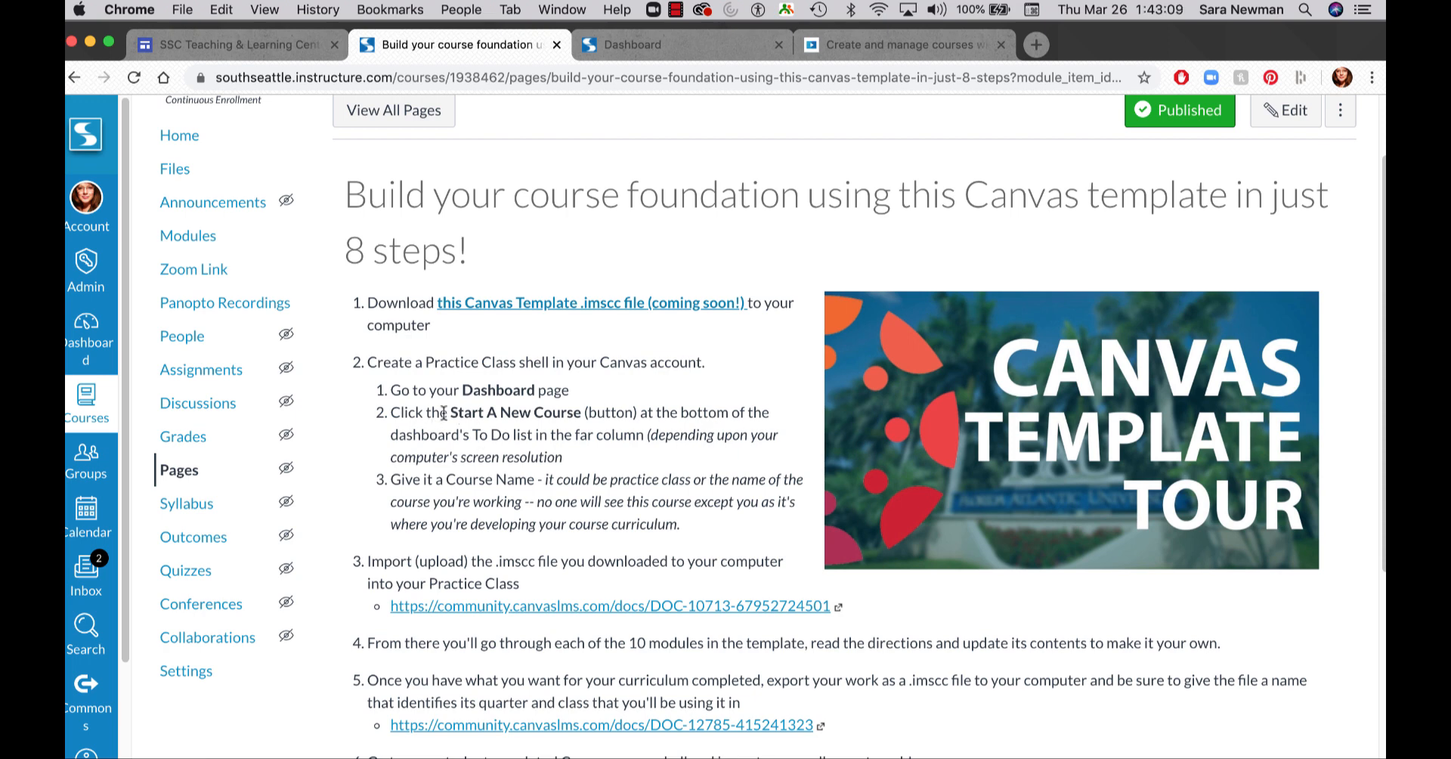
pyautogui.moveTo(461, 391); pyautogui.dragTo(573, 393)
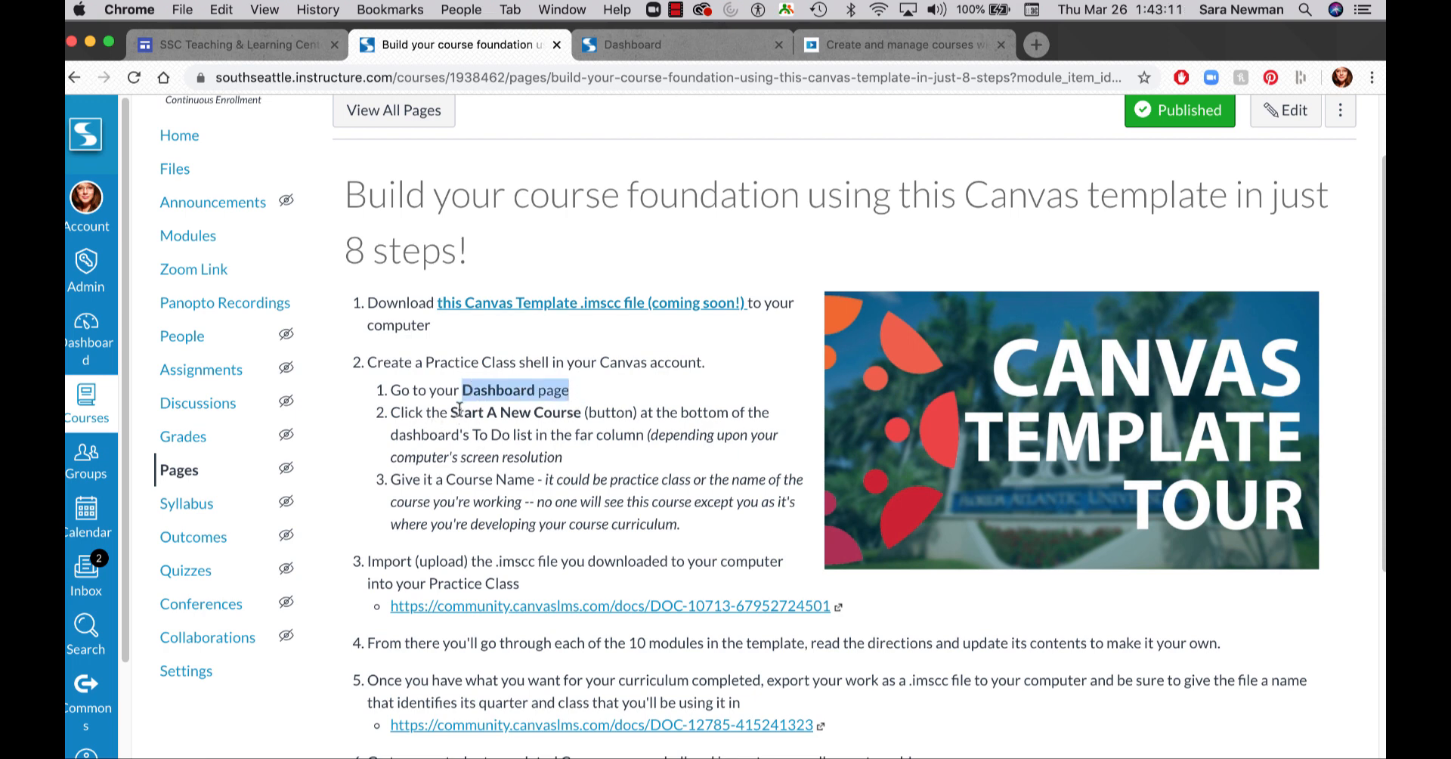
pyautogui.moveTo(453, 412); pyautogui.dragTo(581, 406)
pyautogui.scroll(-3, 581, 407)
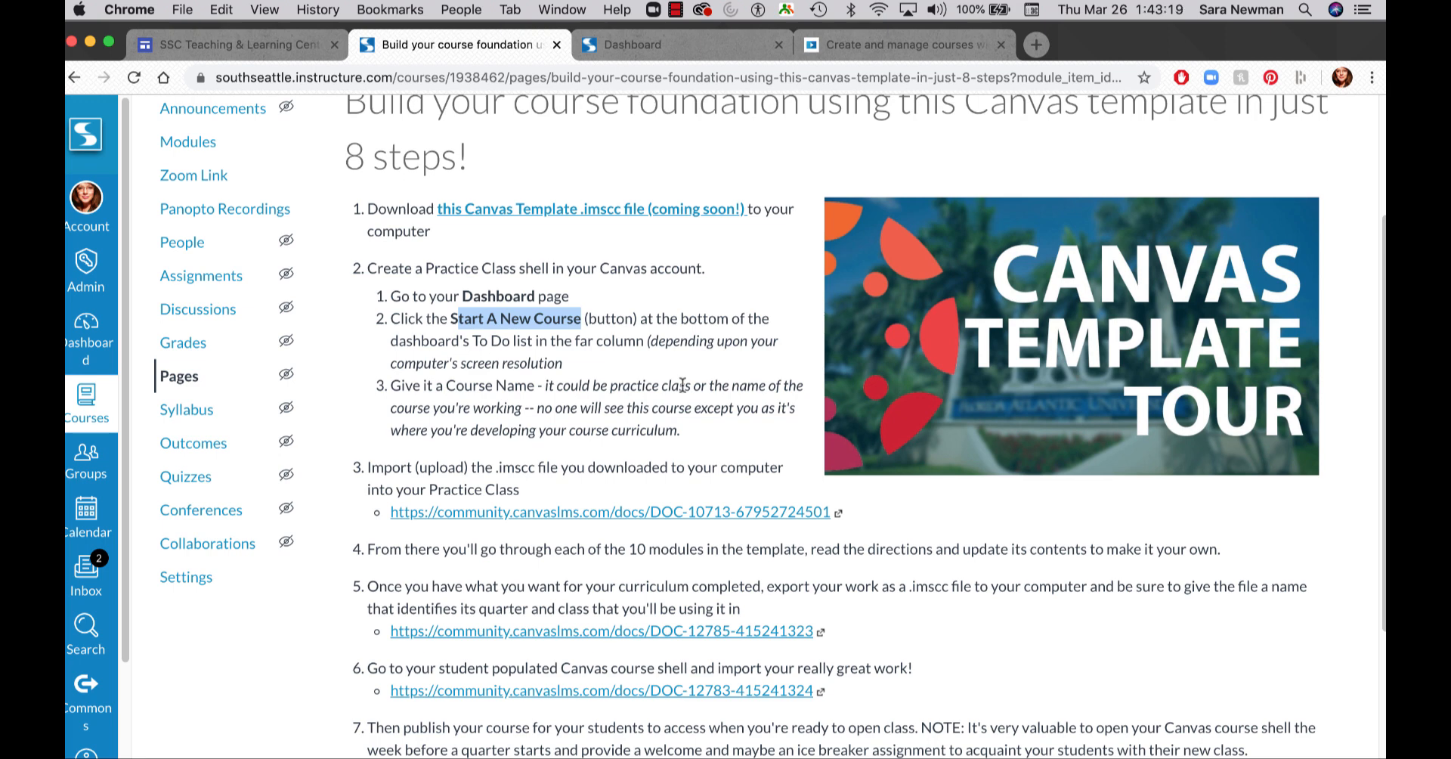
pyautogui.scroll(-2, 682, 385)
pyautogui.scroll(6, 681, 385)
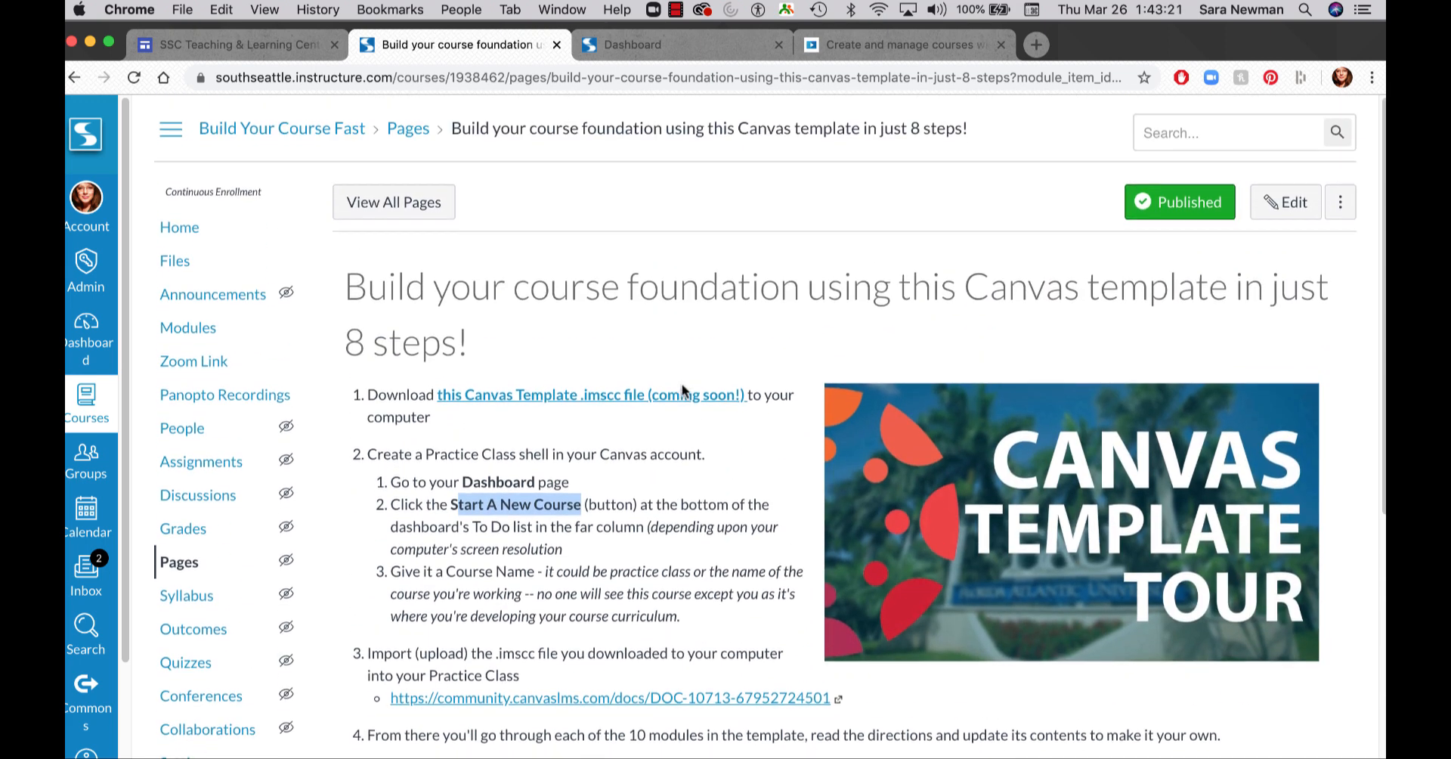
pyautogui.click(85, 336)
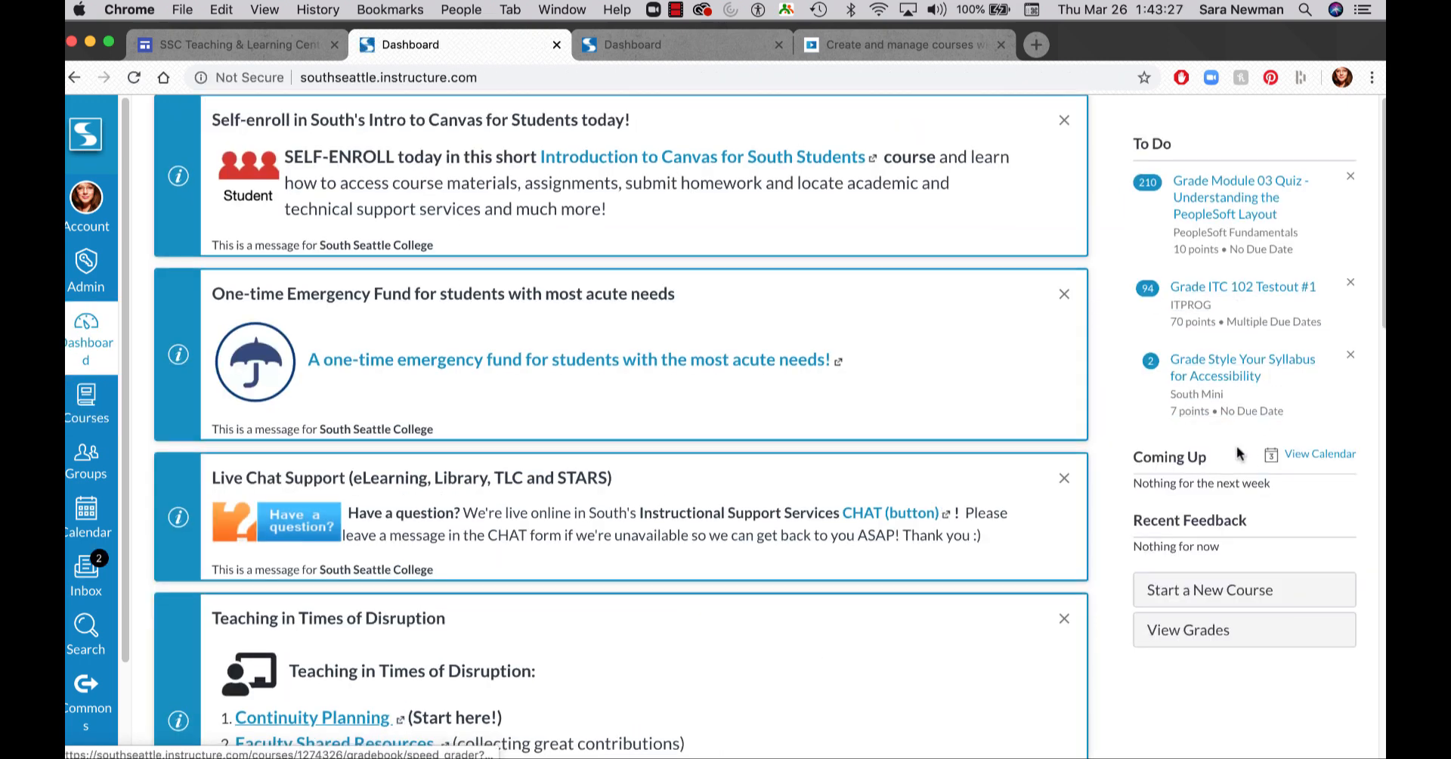
# Start a new course named 'Practice Class - Template' with short name 'Practice Class' and create it.
pyautogui.scroll(-3, 1118, 457)
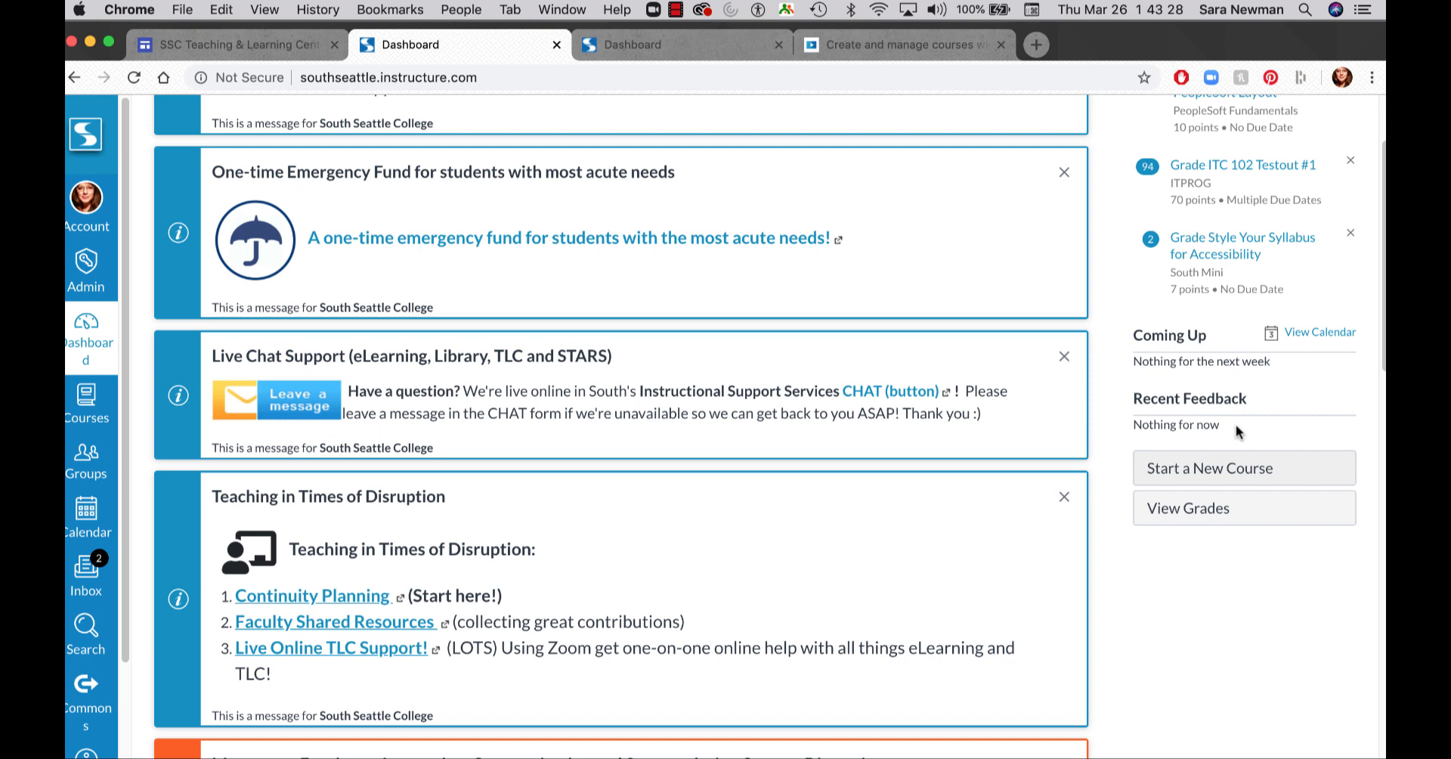
pyautogui.click(1222, 468)
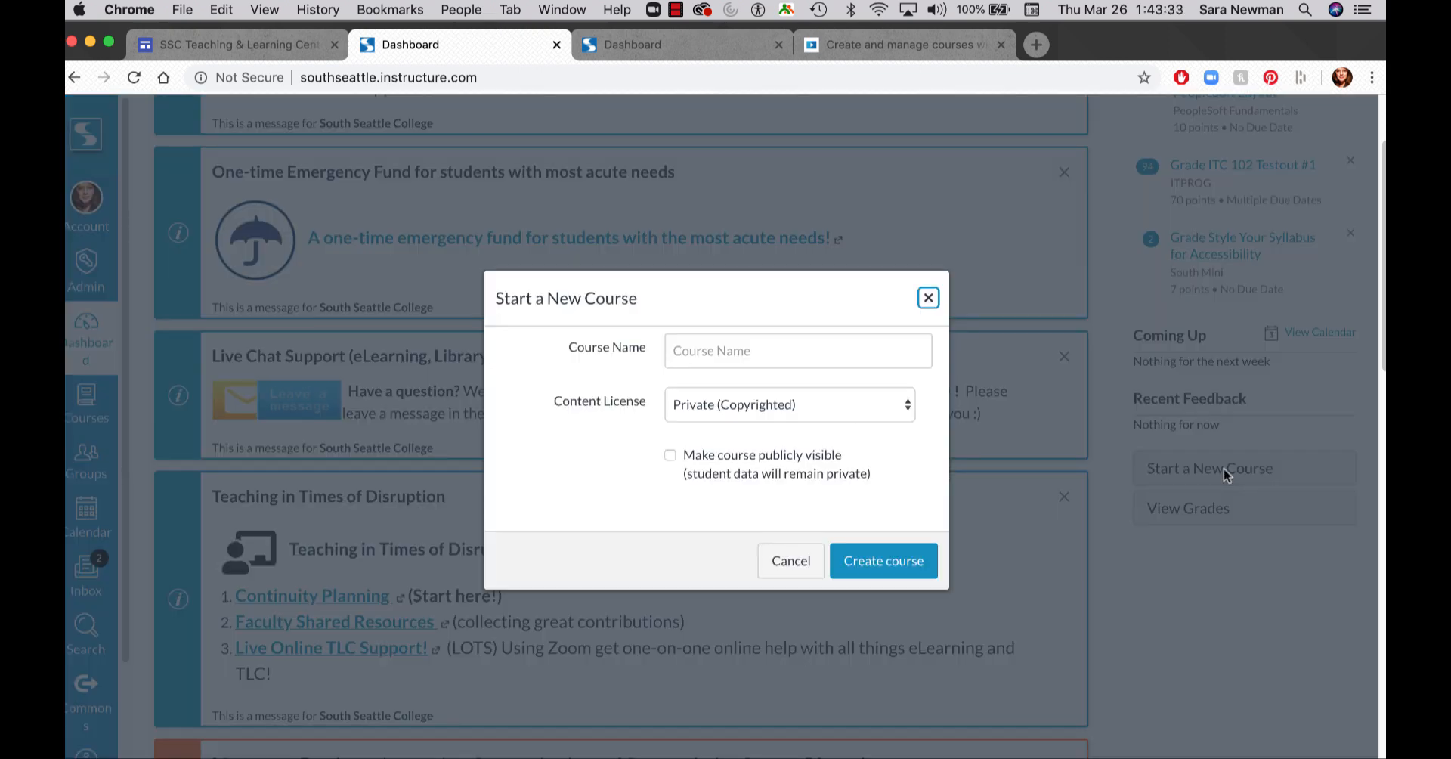
pyautogui.click(851, 356)
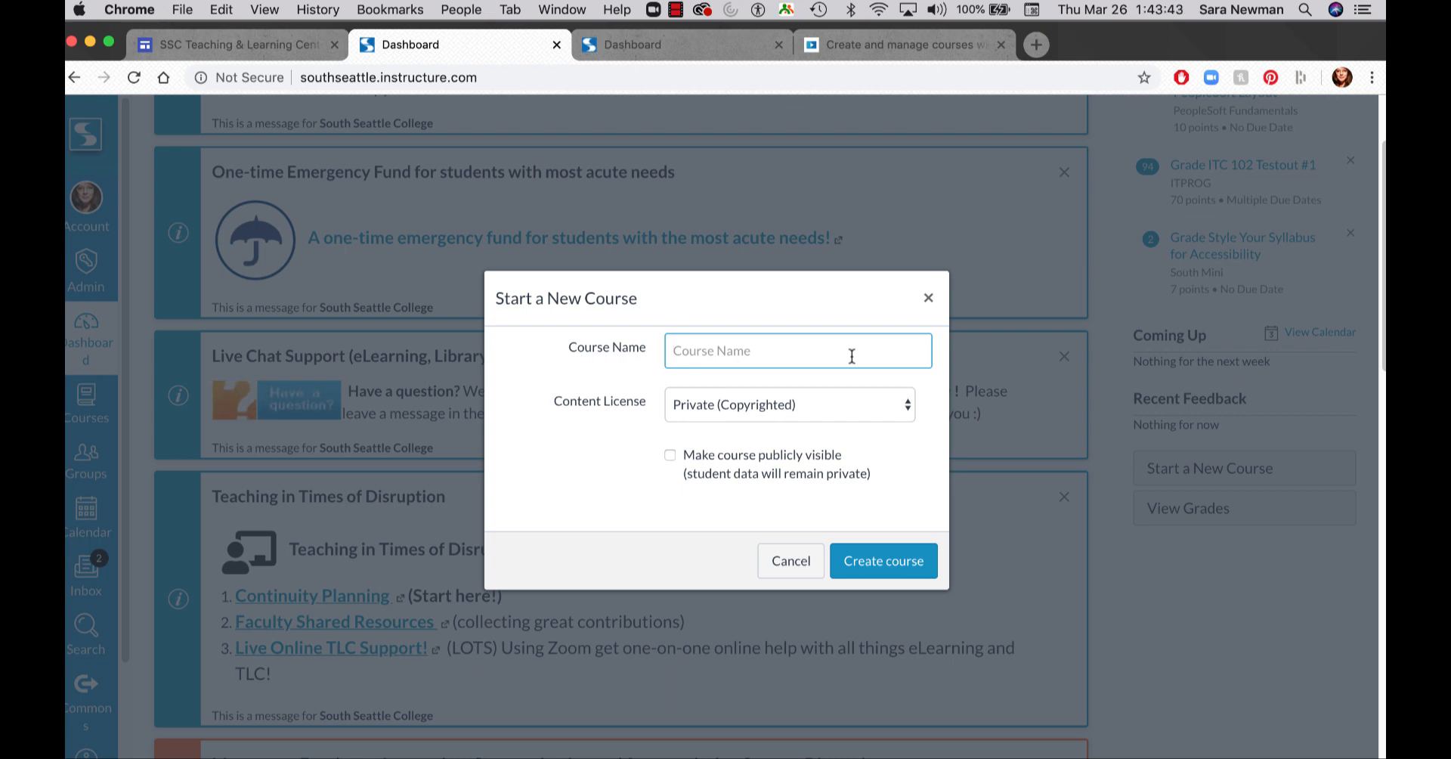
pyautogui.write('Pr')
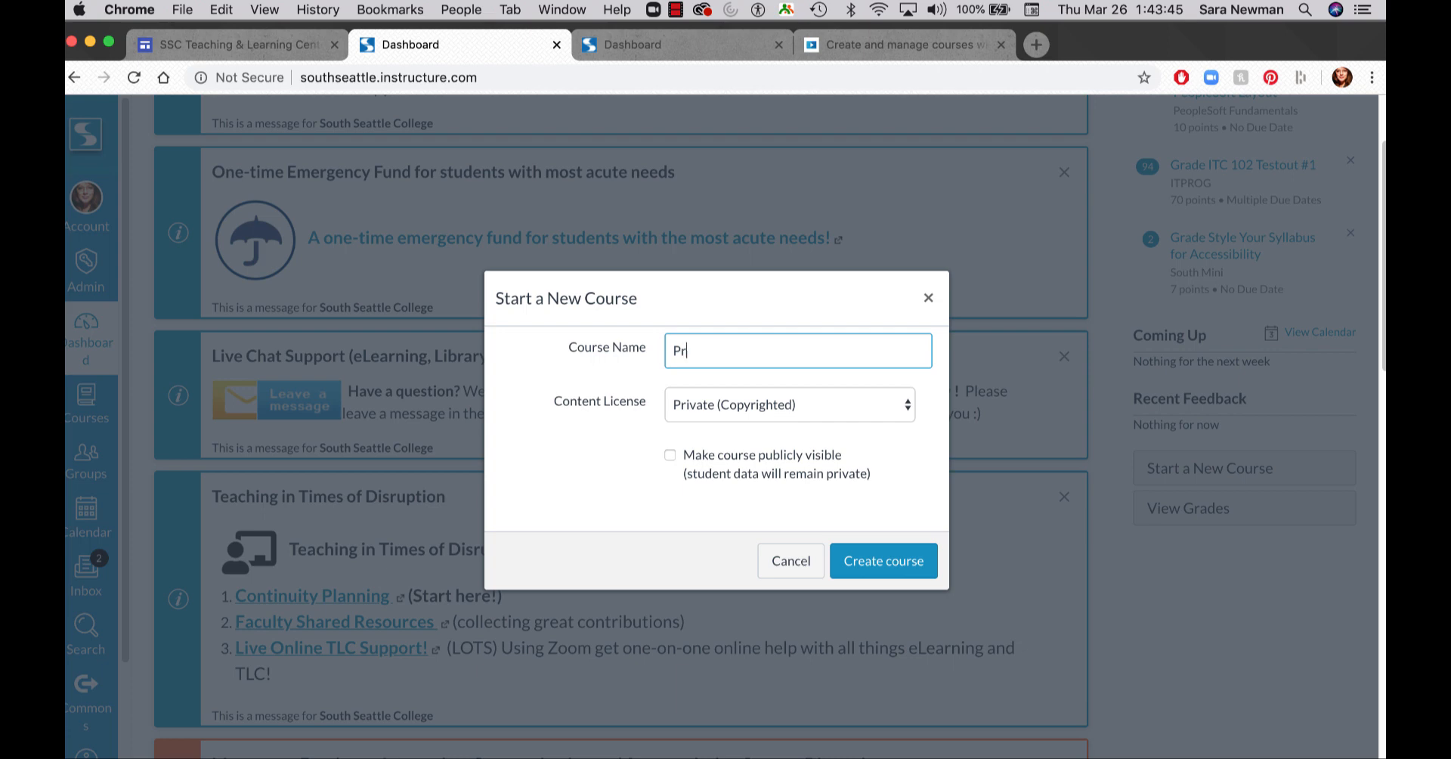
pyautogui.write('actice Class - Template')
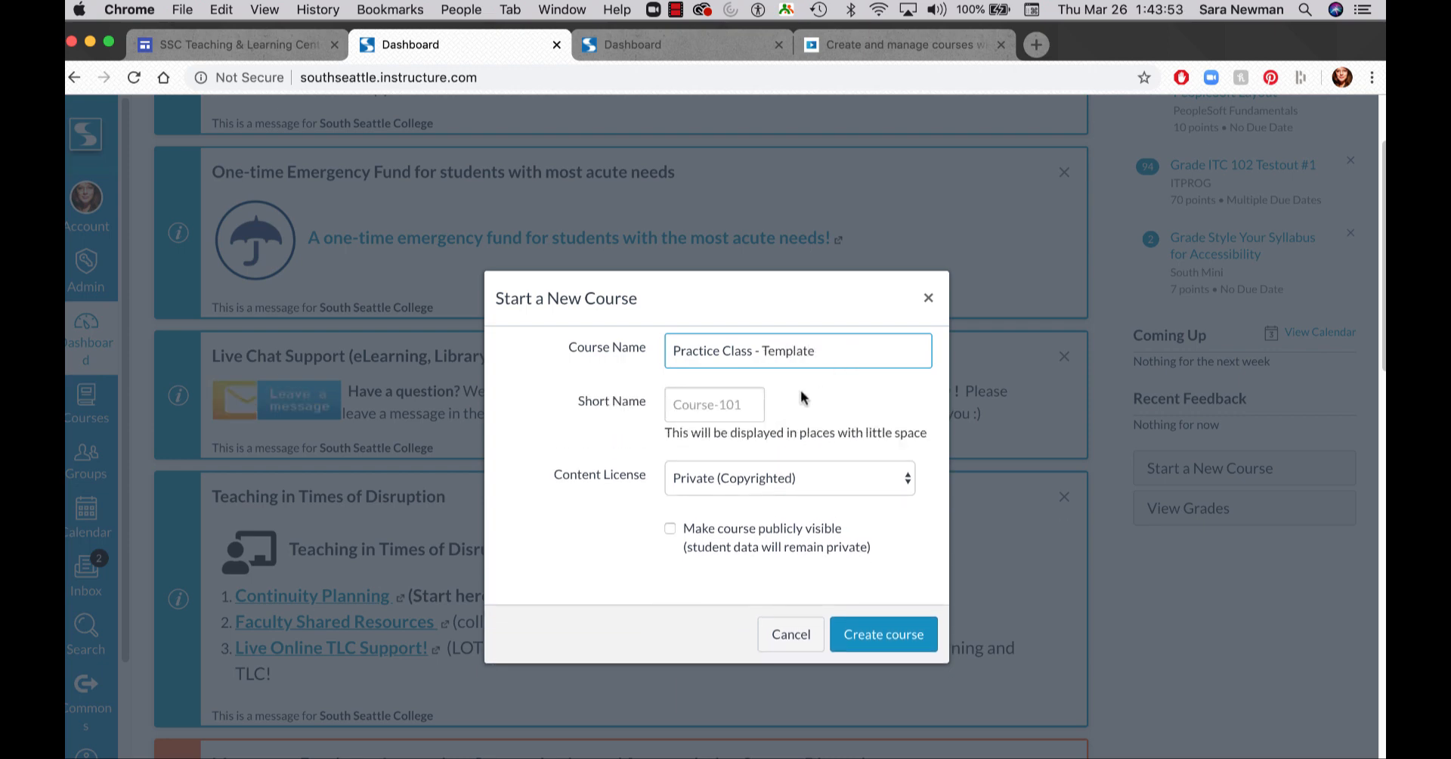
pyautogui.click(752, 399)
pyautogui.write('Practice')
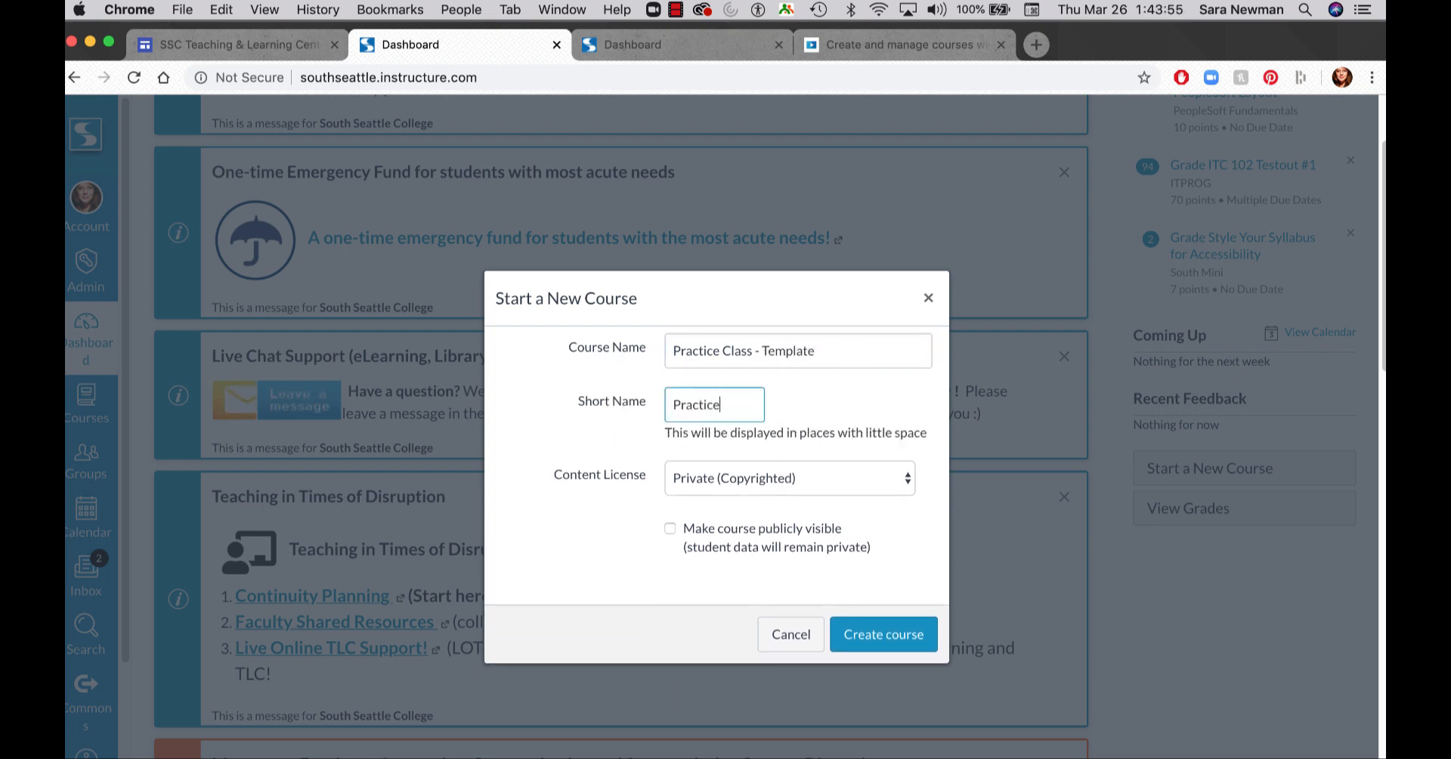
pyautogui.write(' Class')
pyautogui.click(865, 633)
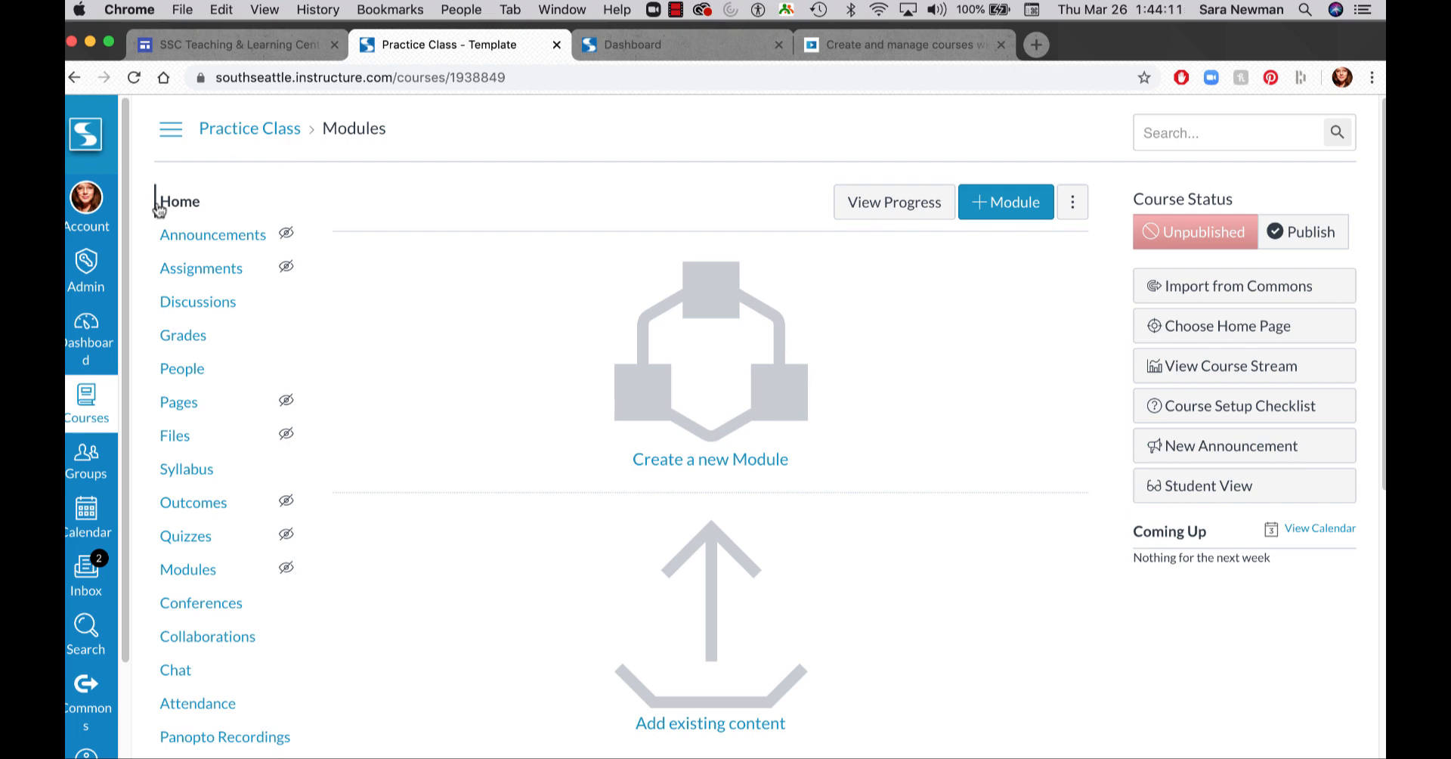
# Open the course Settings and begin Import Course Content.
pyautogui.scroll(-1, 200, 269)
pyautogui.scroll(-6, 198, 270)
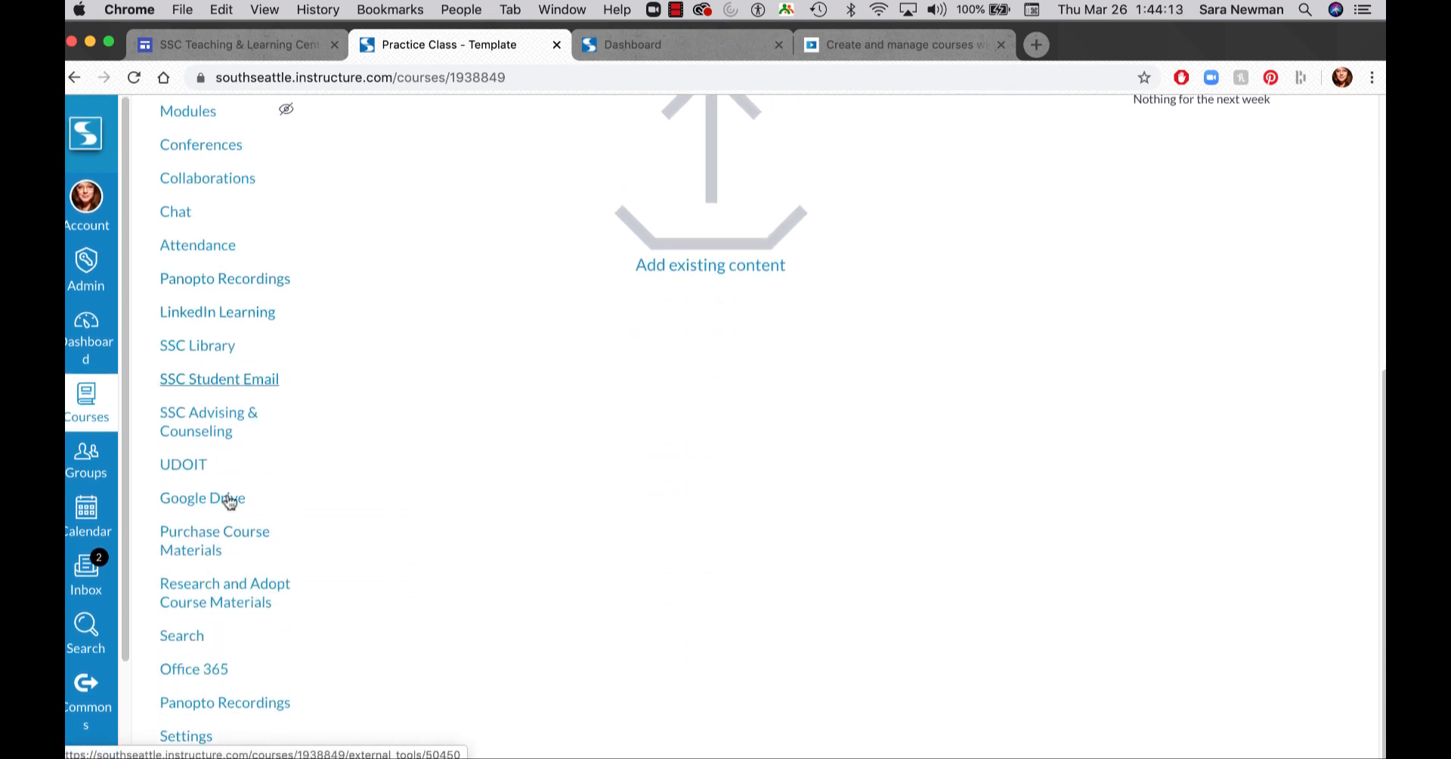
pyautogui.click(198, 748)
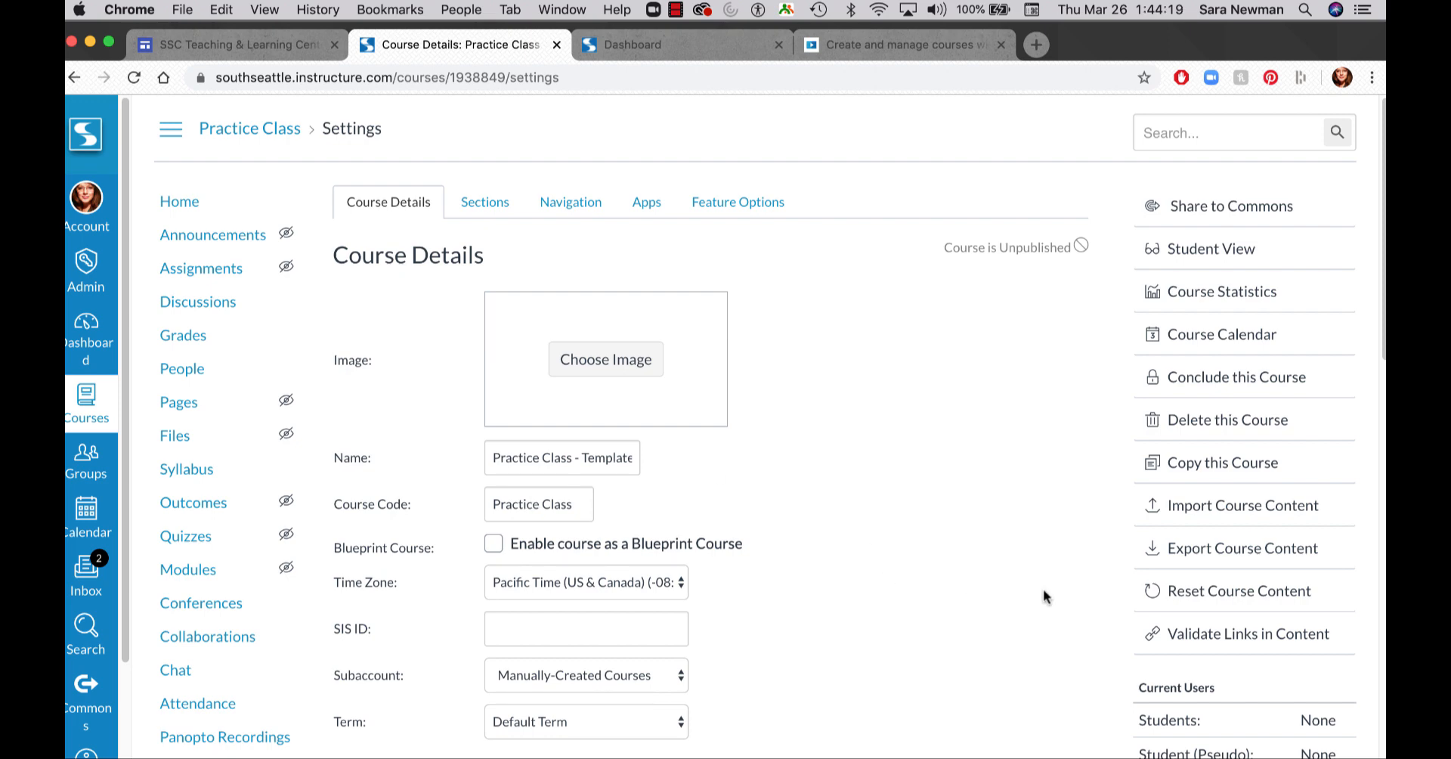
pyautogui.scroll(-1, 1299, 477)
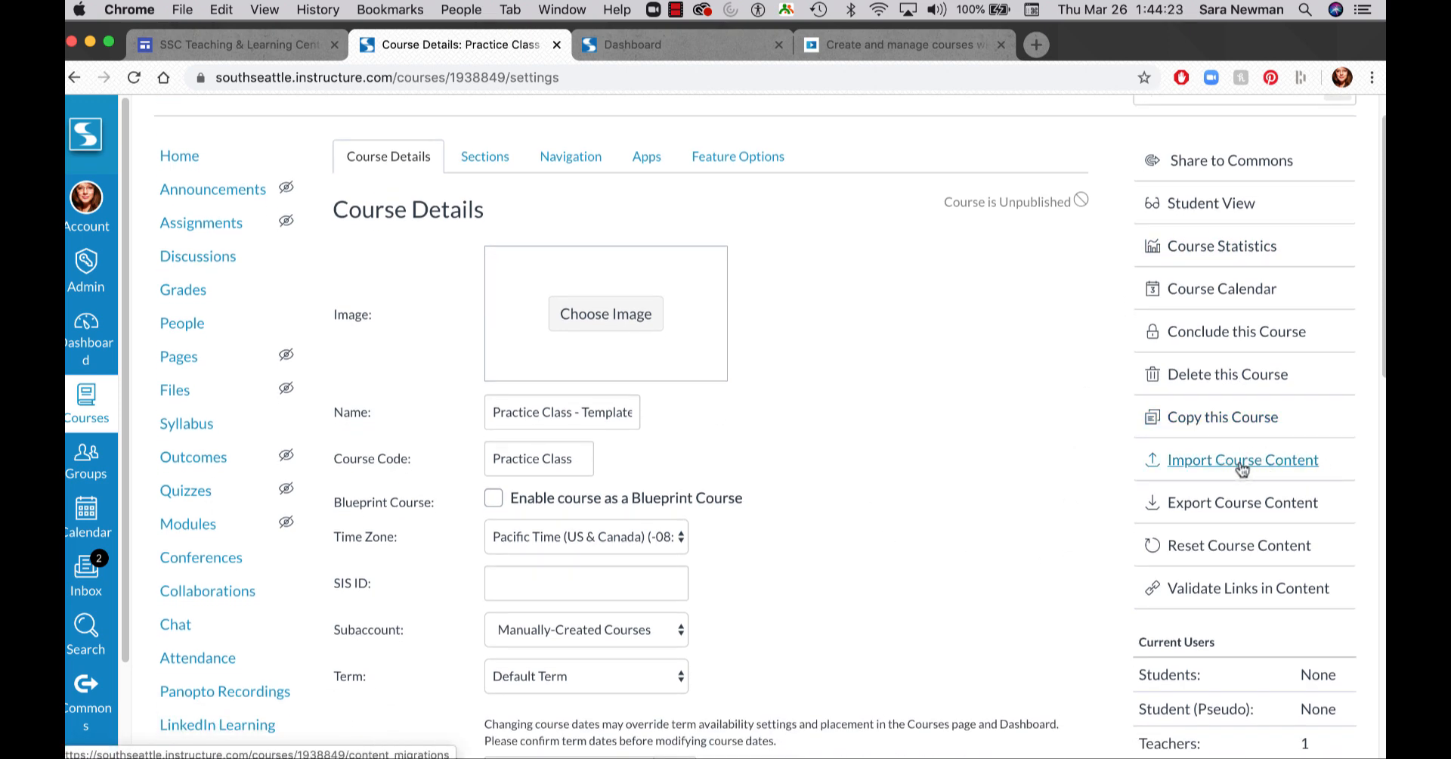
pyautogui.click(1242, 461)
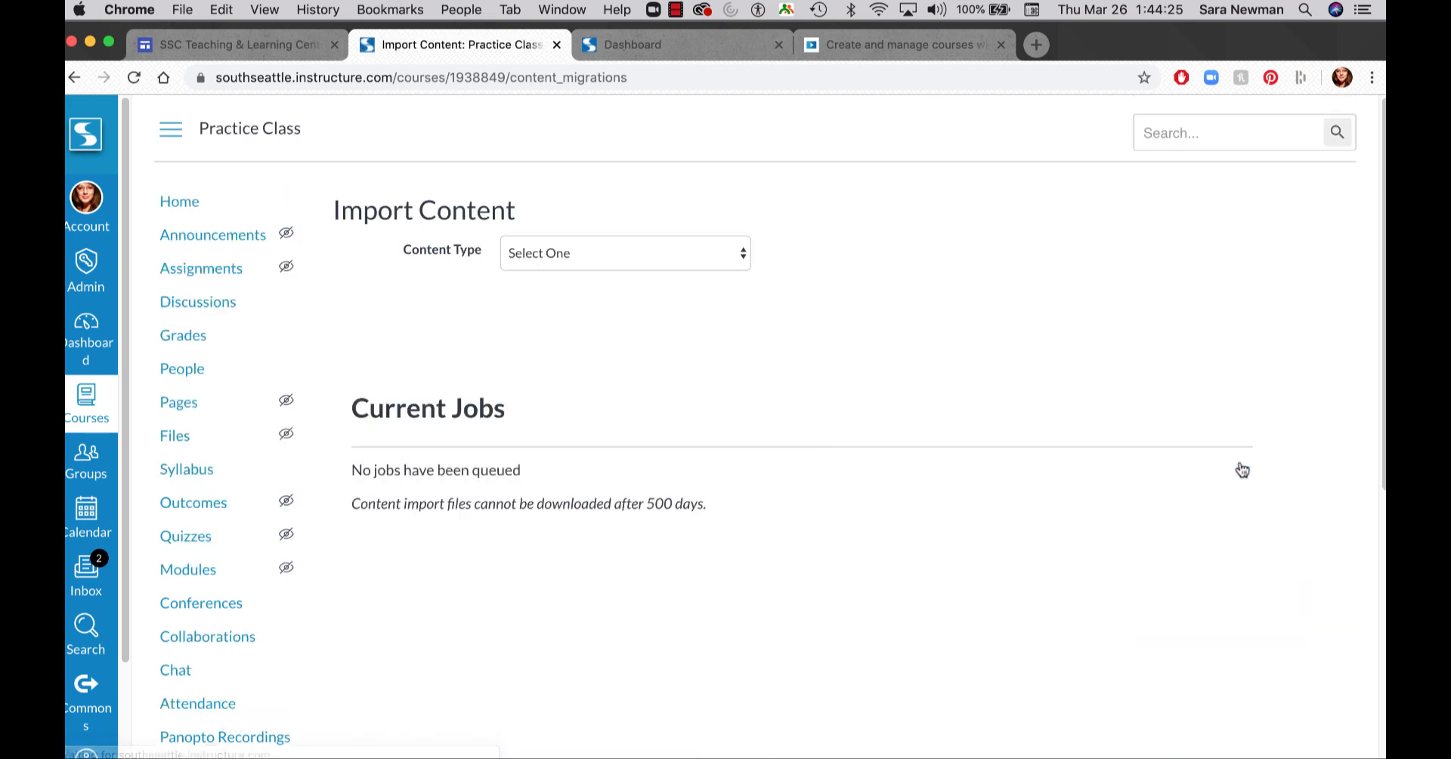
# Choose Canvas Course Export Package and select template-for-canvas-courses-south-export (1).imscc.
pyautogui.click(739, 257)
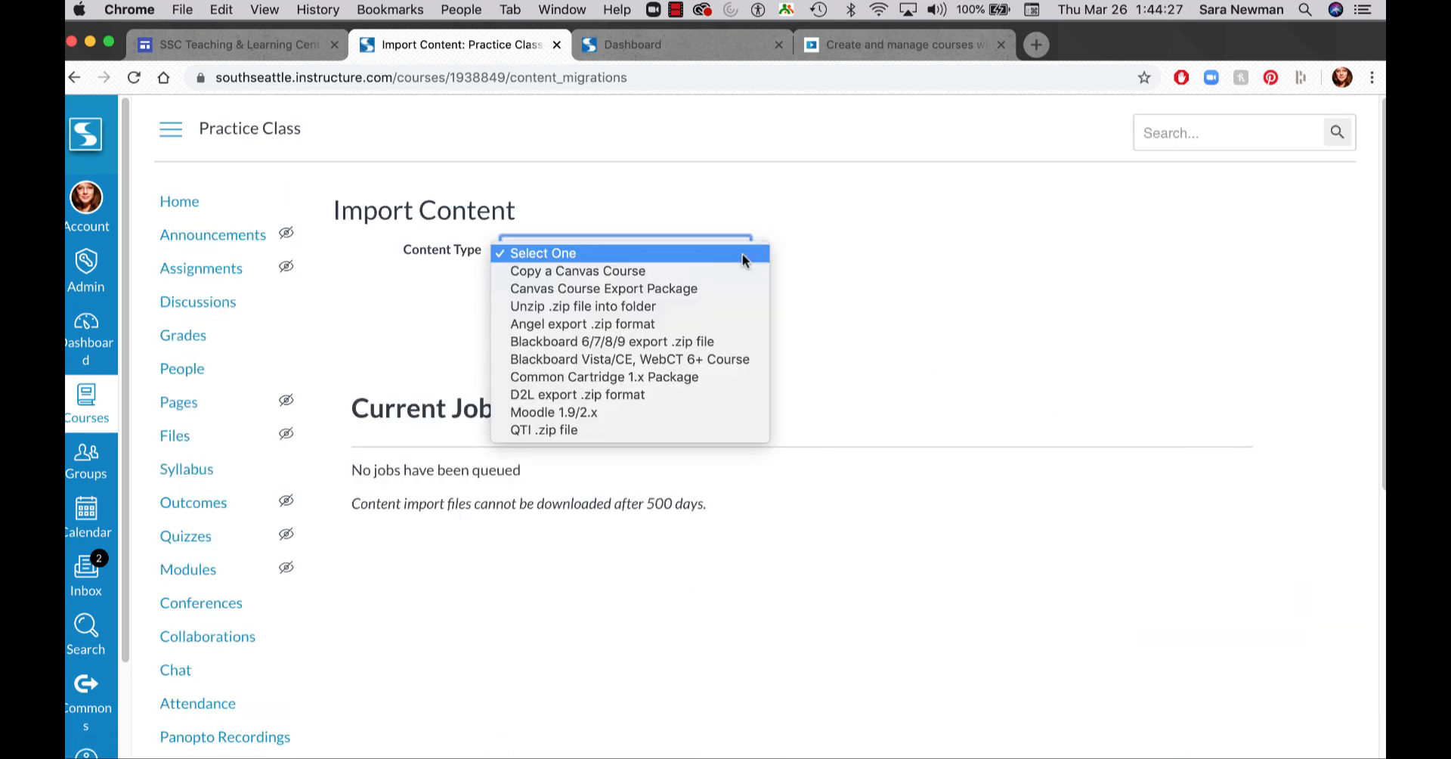
pyautogui.click(708, 293)
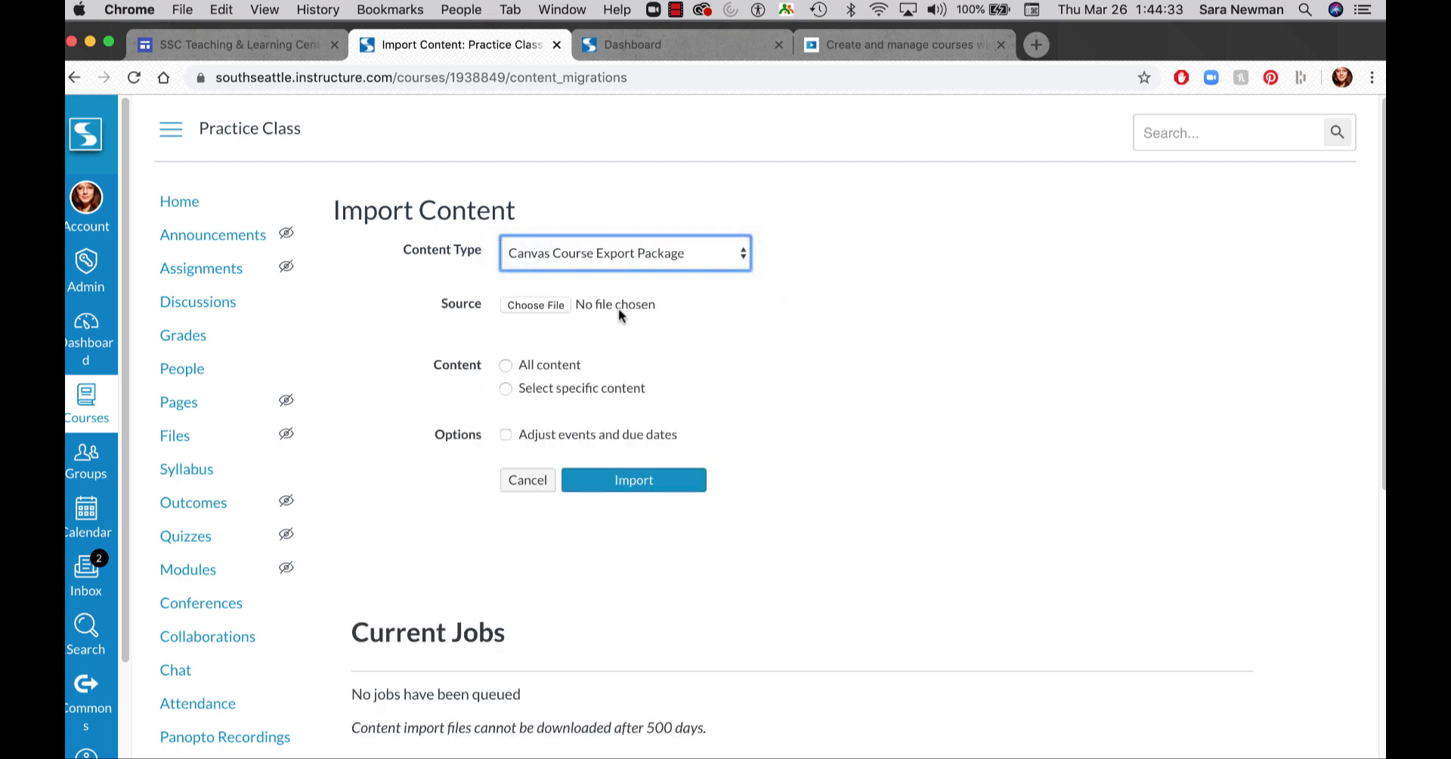
pyautogui.click(541, 307)
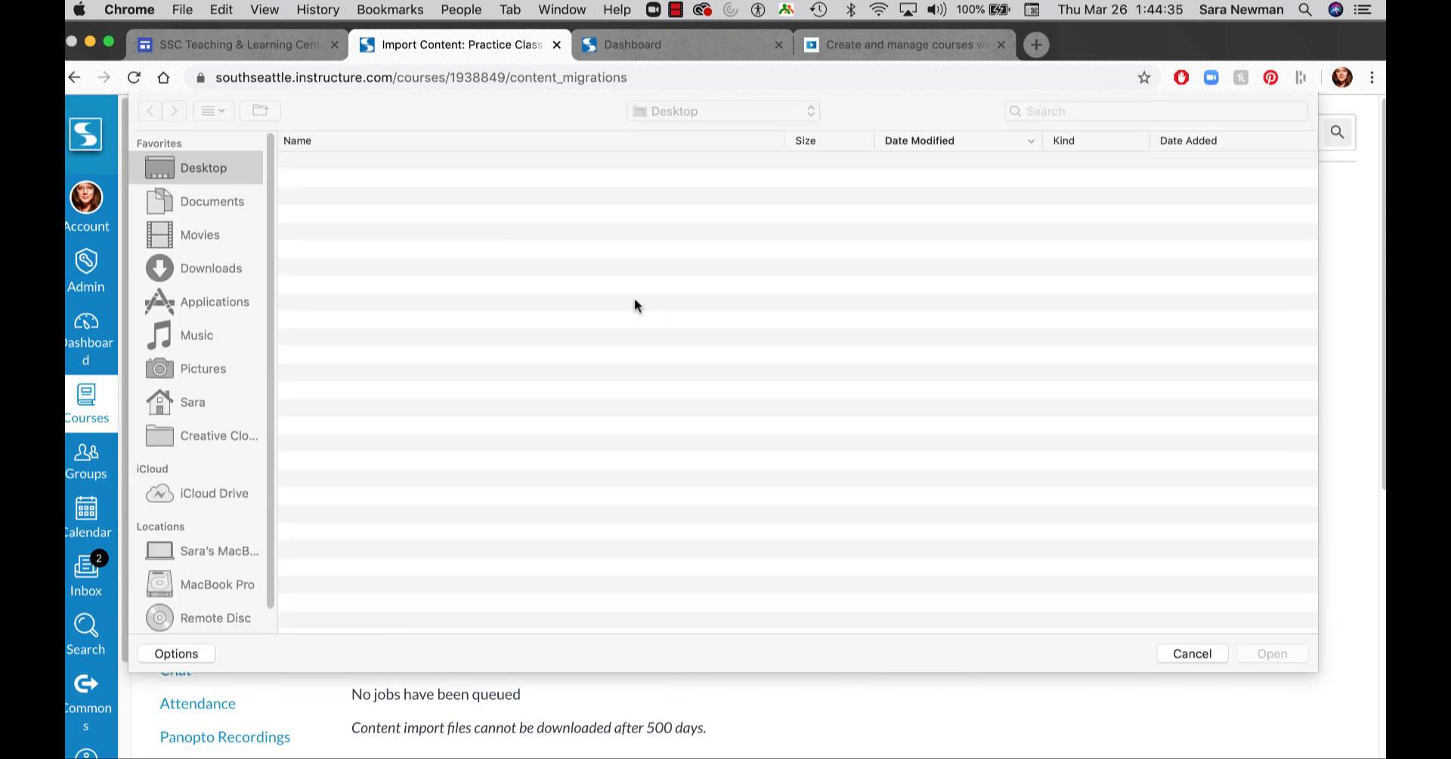
pyautogui.click(472, 163)
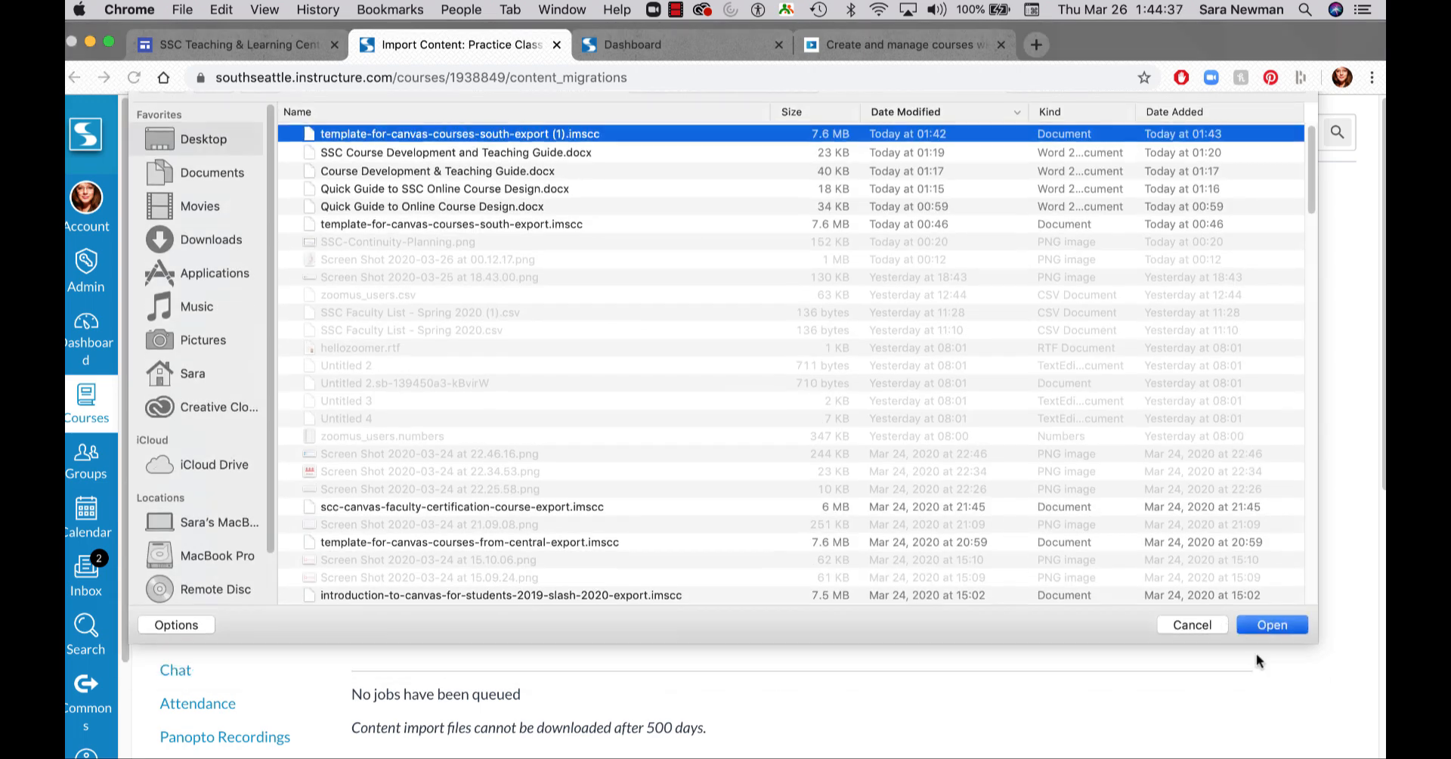
pyautogui.click(1256, 651)
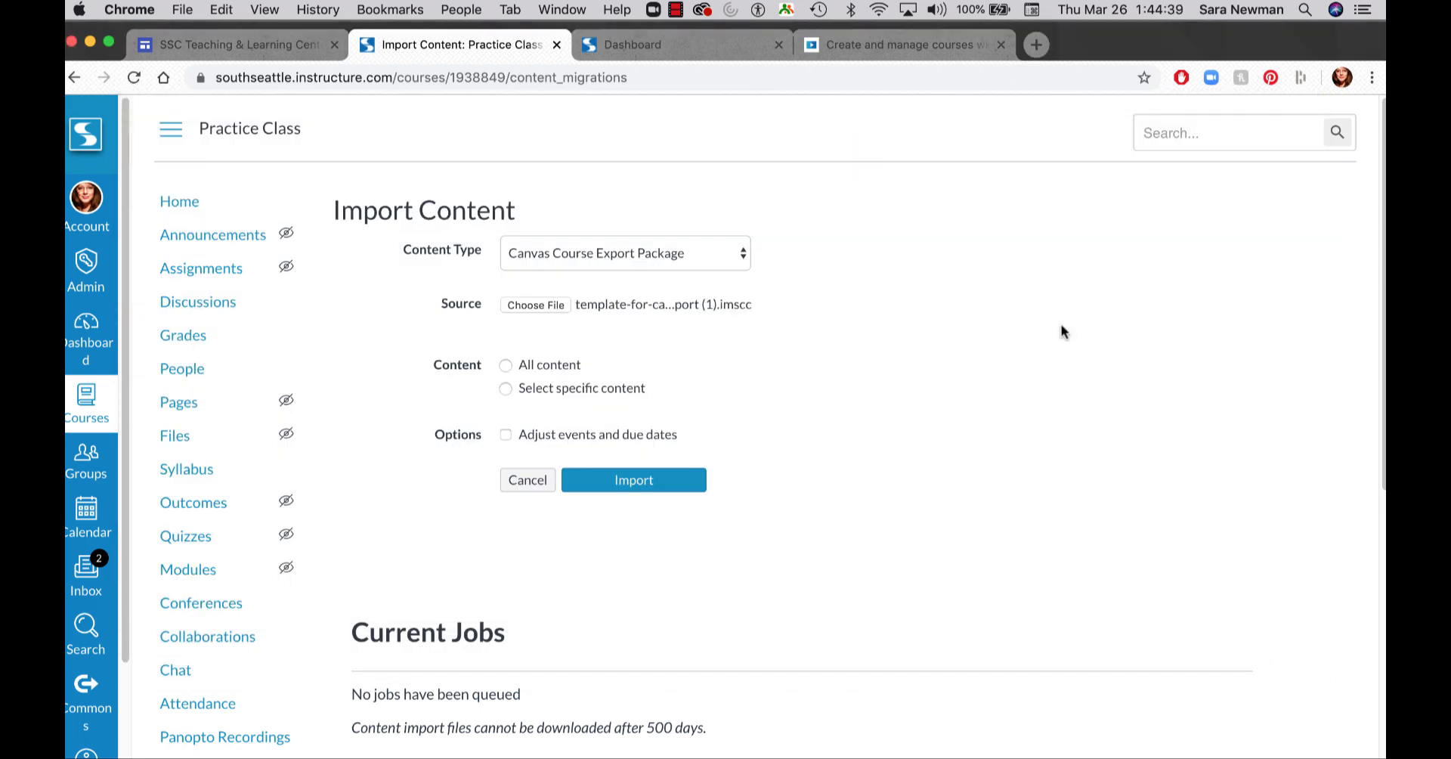
# Import all content with event and due dates removed.
pyautogui.click(505, 365)
pyautogui.click(506, 434)
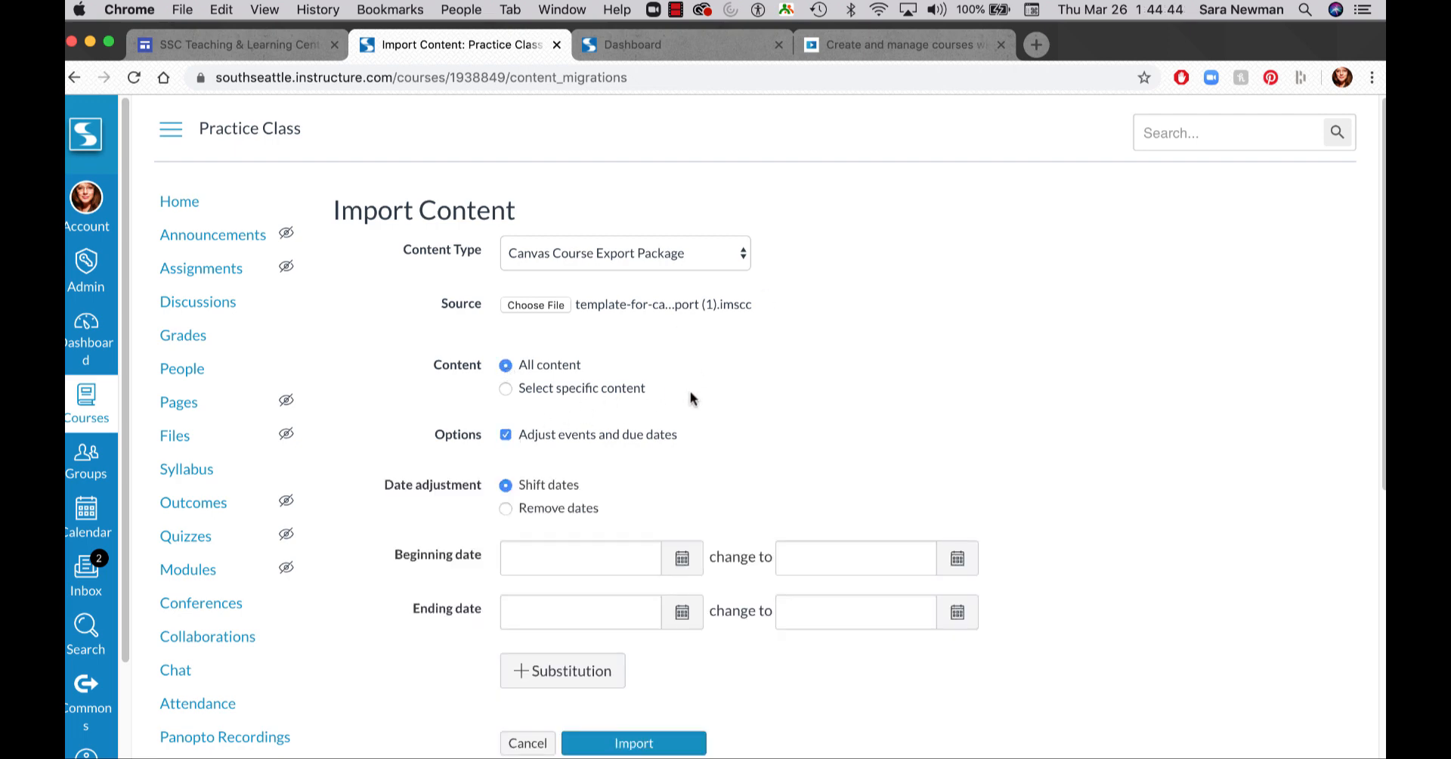
pyautogui.click(517, 504)
pyautogui.scroll(-3, 824, 355)
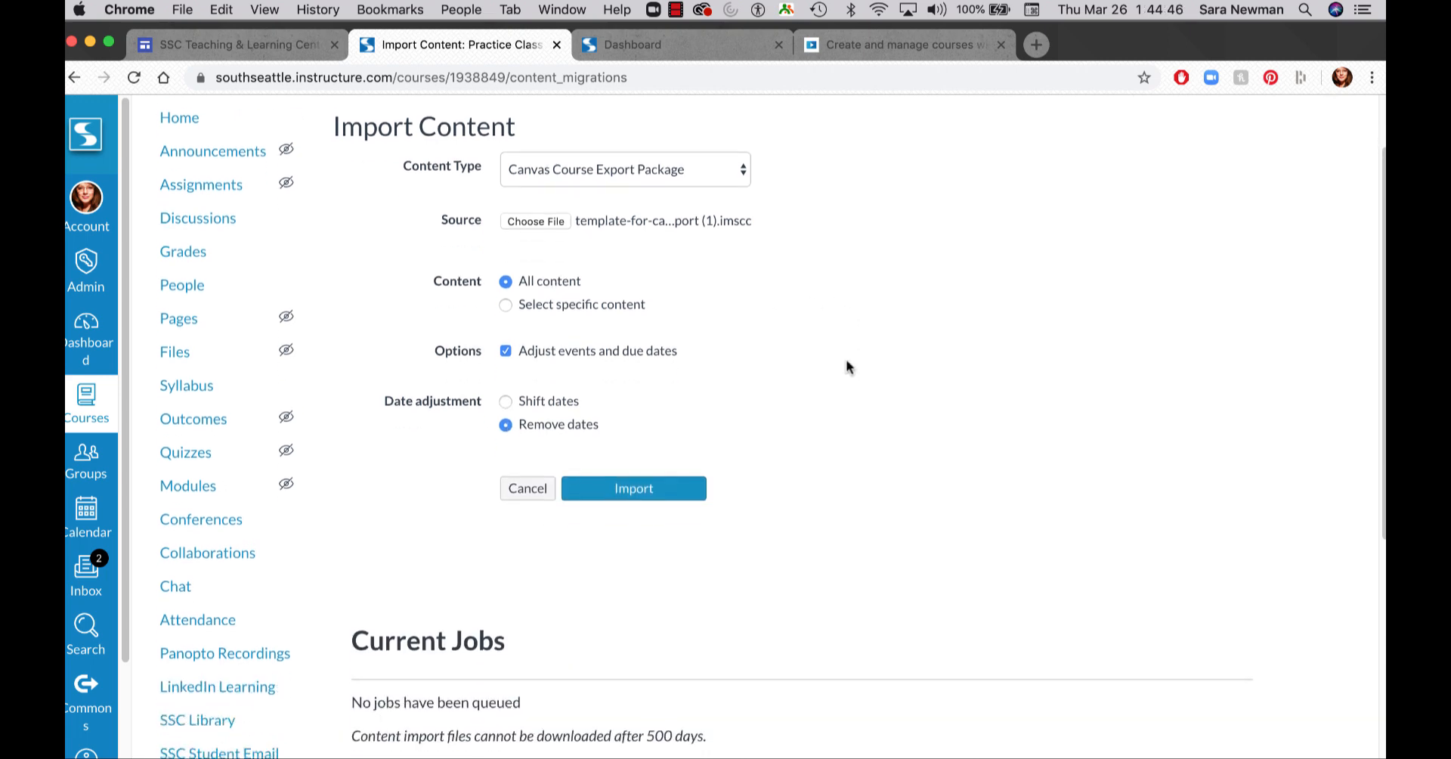
pyautogui.click(637, 475)
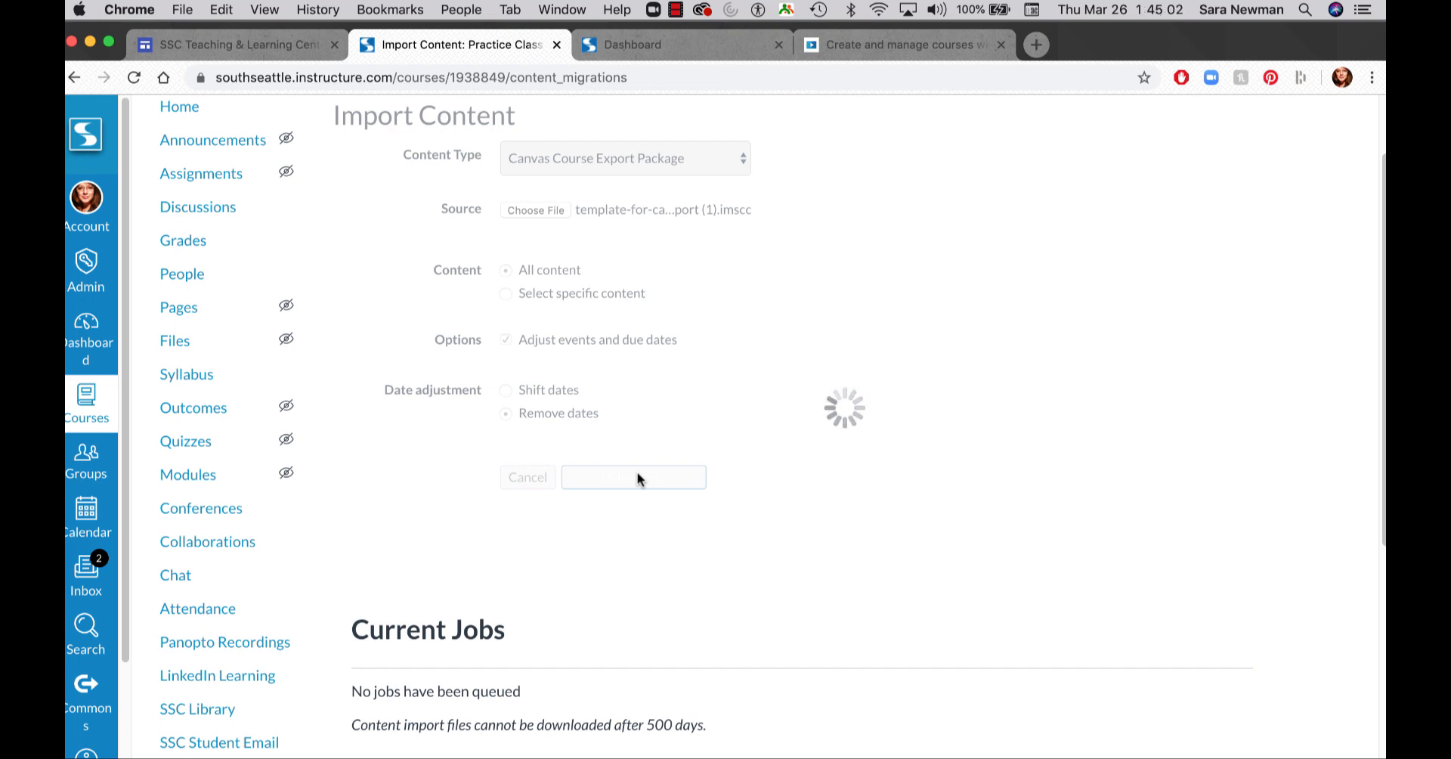
# Stay on the page until the import shows Completed, then open the course Settings.
pyautogui.click(260, 510)
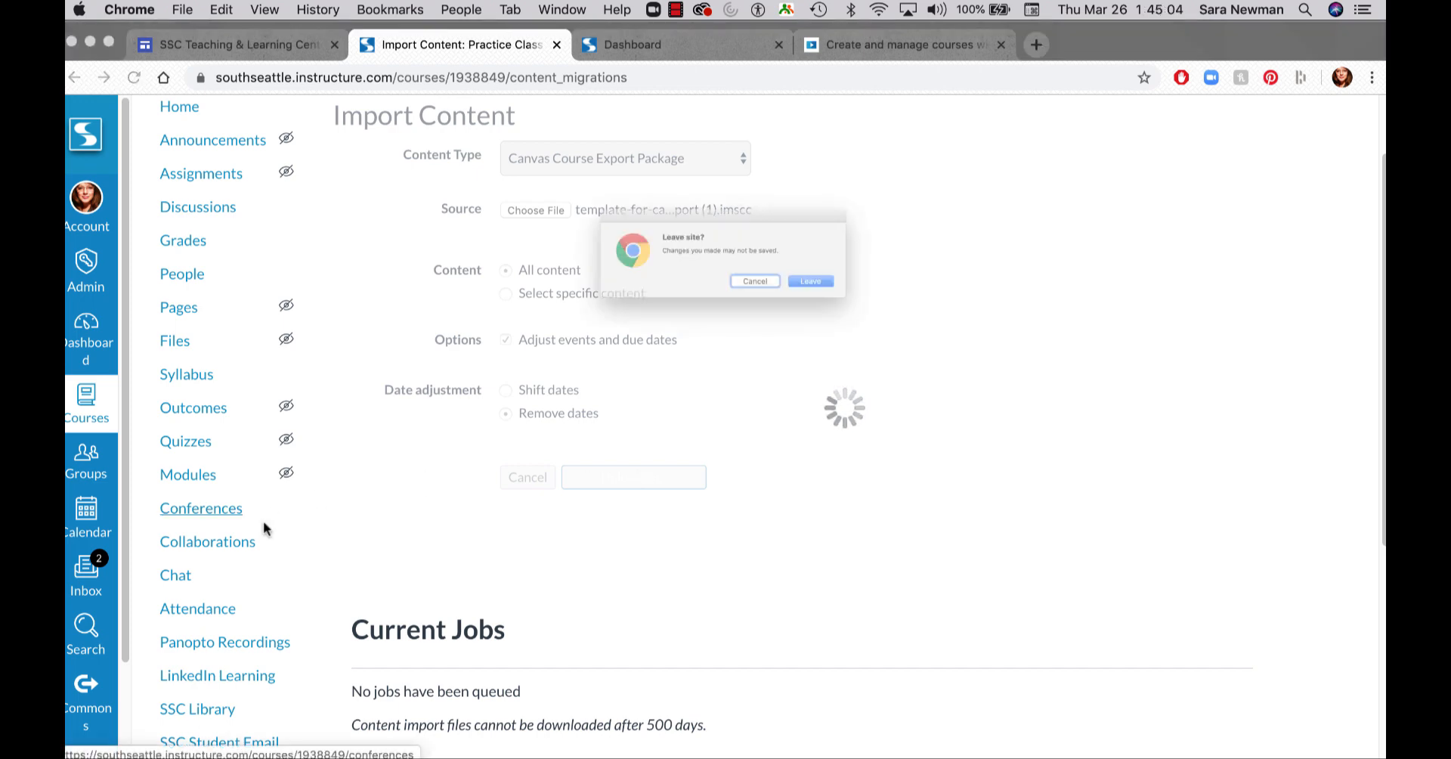
pyautogui.click(778, 297)
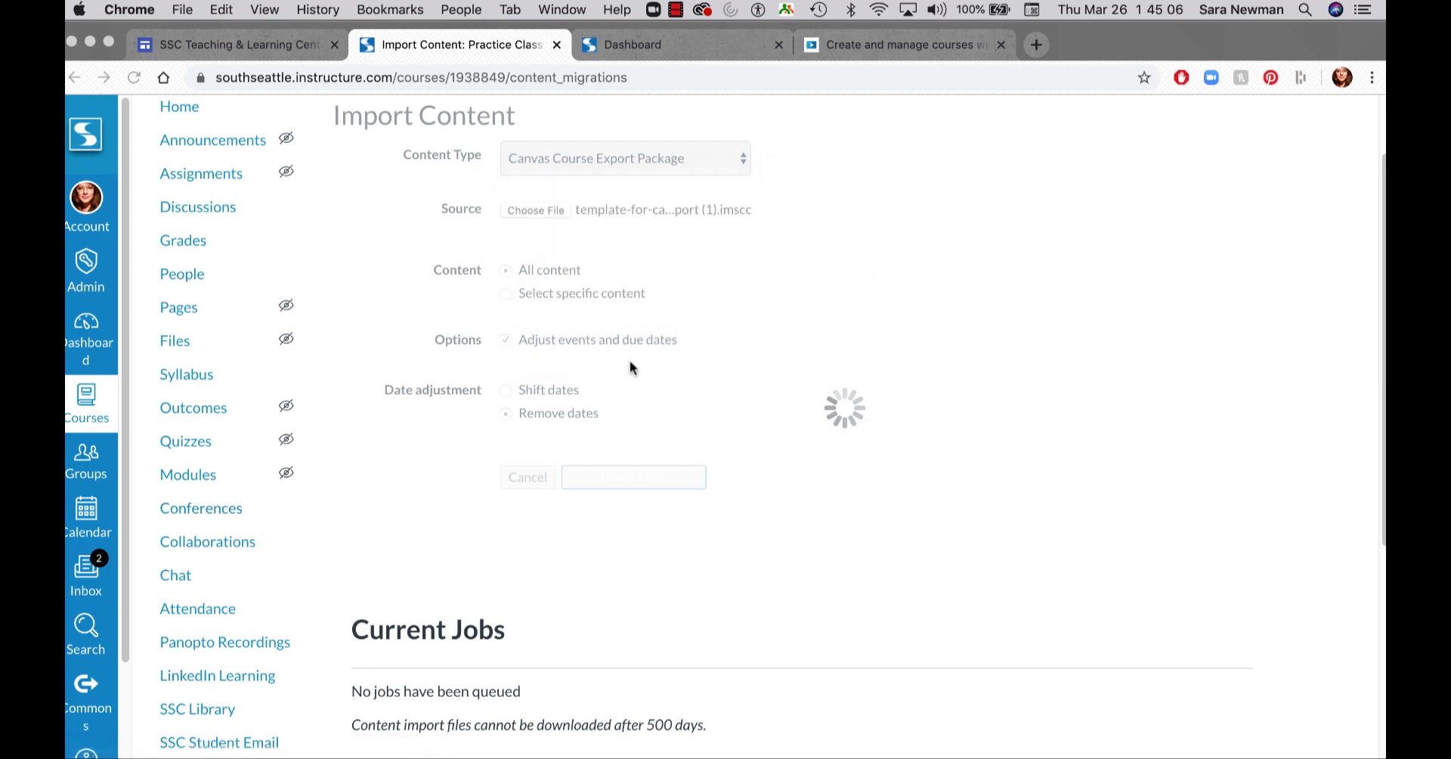
pyautogui.scroll(2, 629, 367)
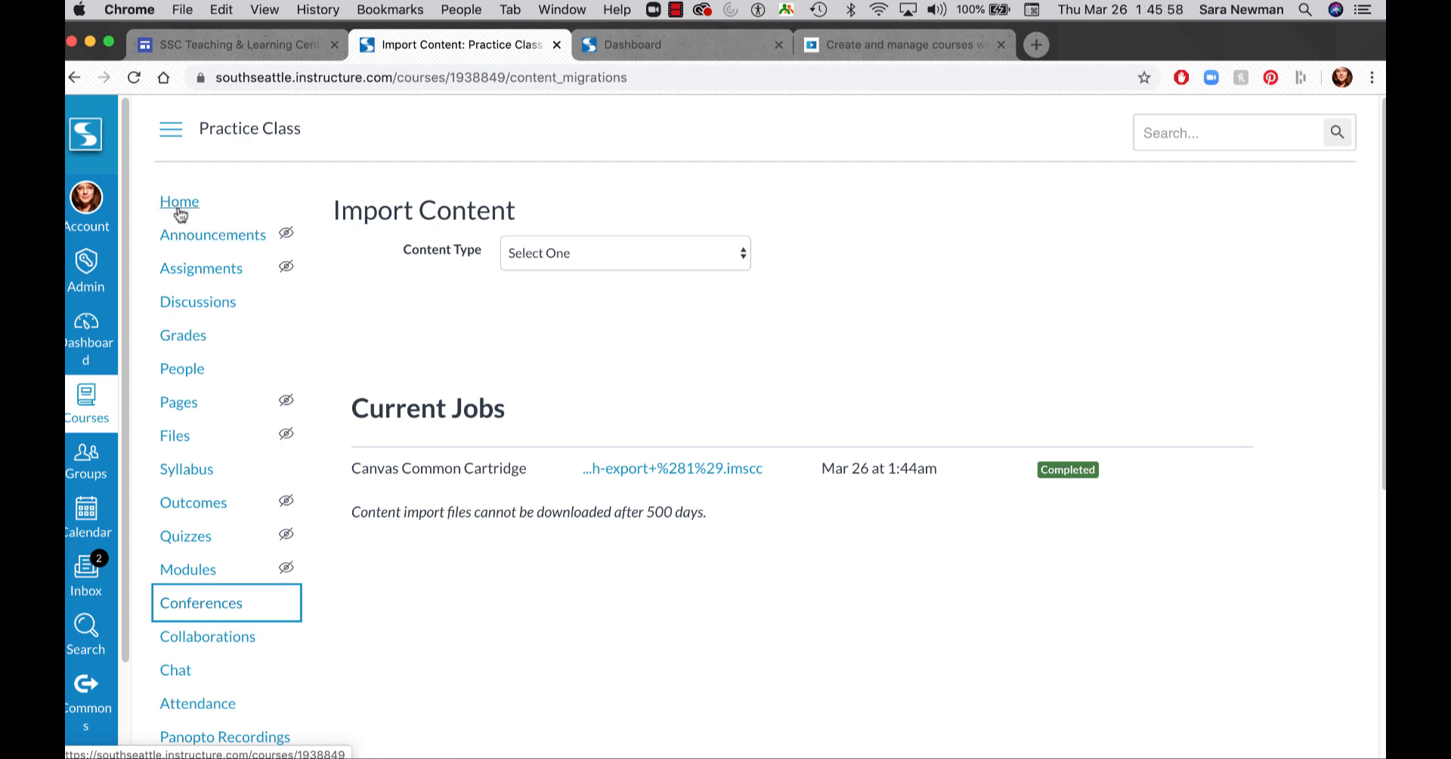
pyautogui.scroll(-4, 236, 465)
pyautogui.scroll(-2, 237, 465)
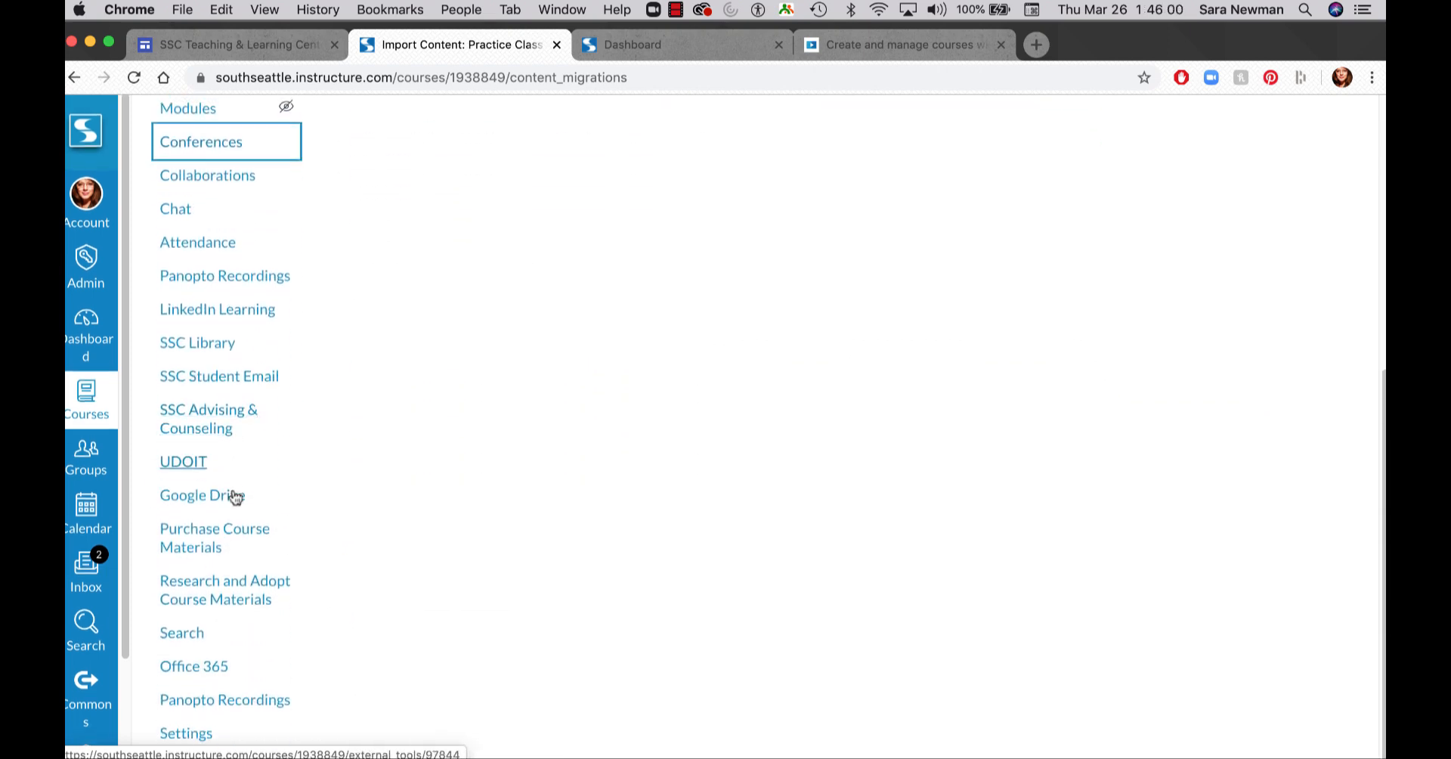
pyautogui.click(186, 736)
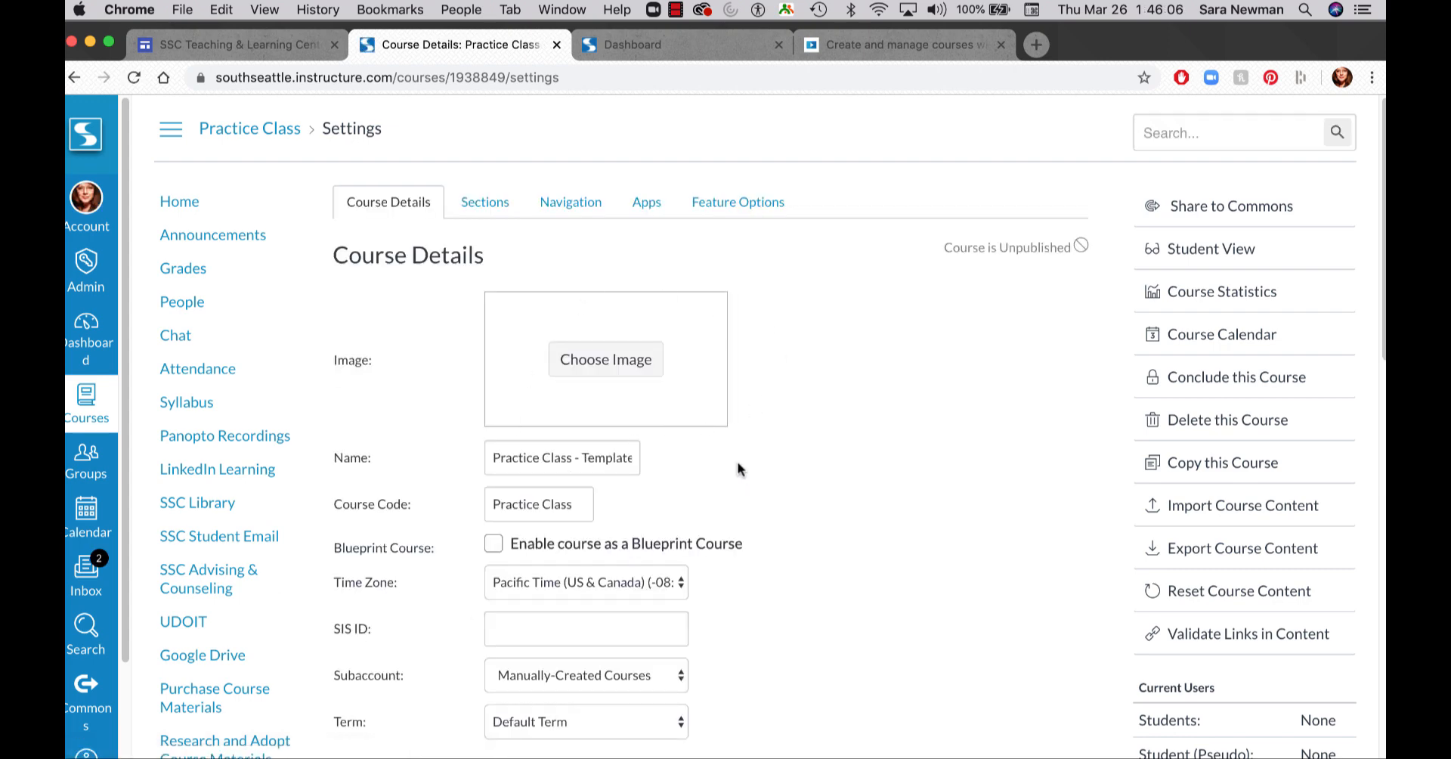
# Review the Enable Dashboard Images for Courses feature option.
pyautogui.scroll(-5, 787, 582)
pyautogui.scroll(5, 787, 581)
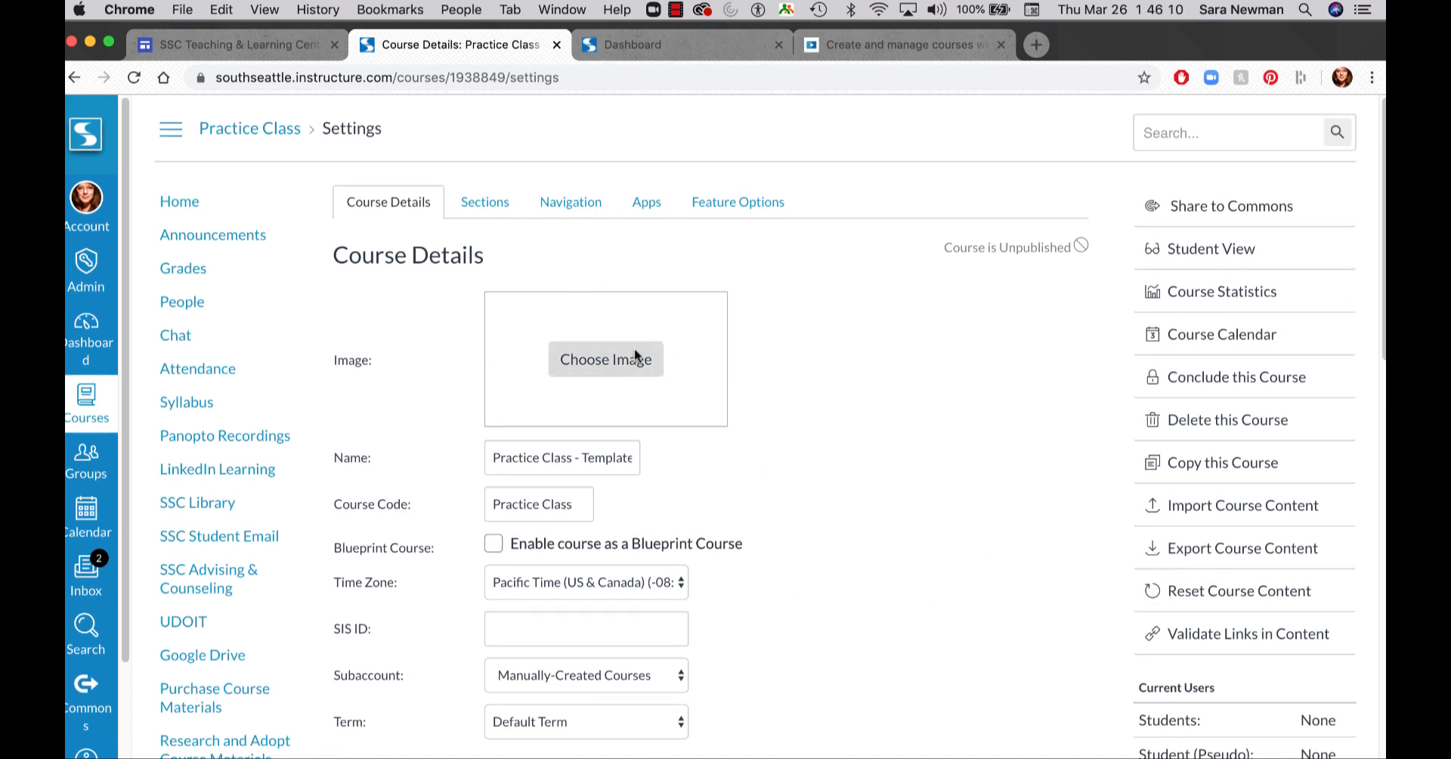
pyautogui.click(741, 201)
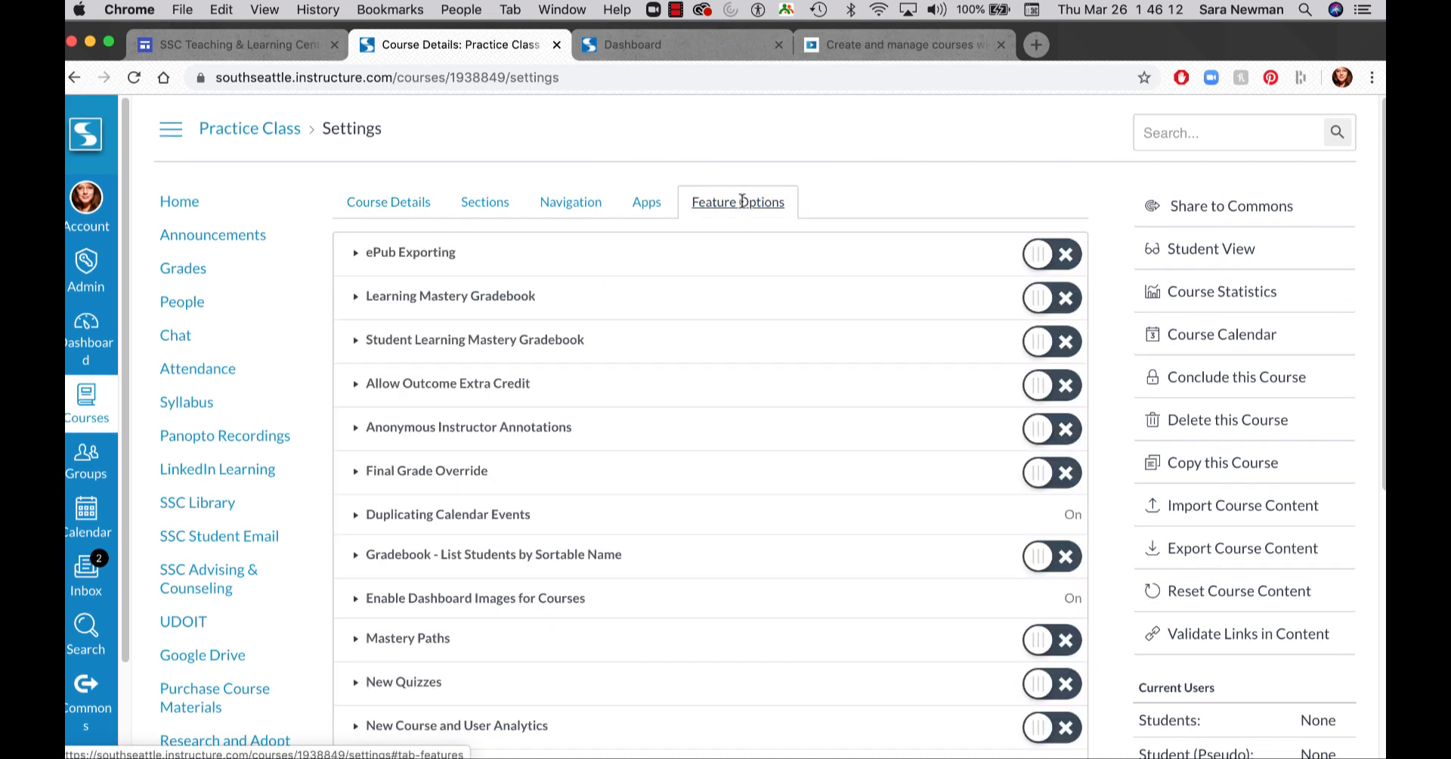
pyautogui.scroll(-3, 844, 444)
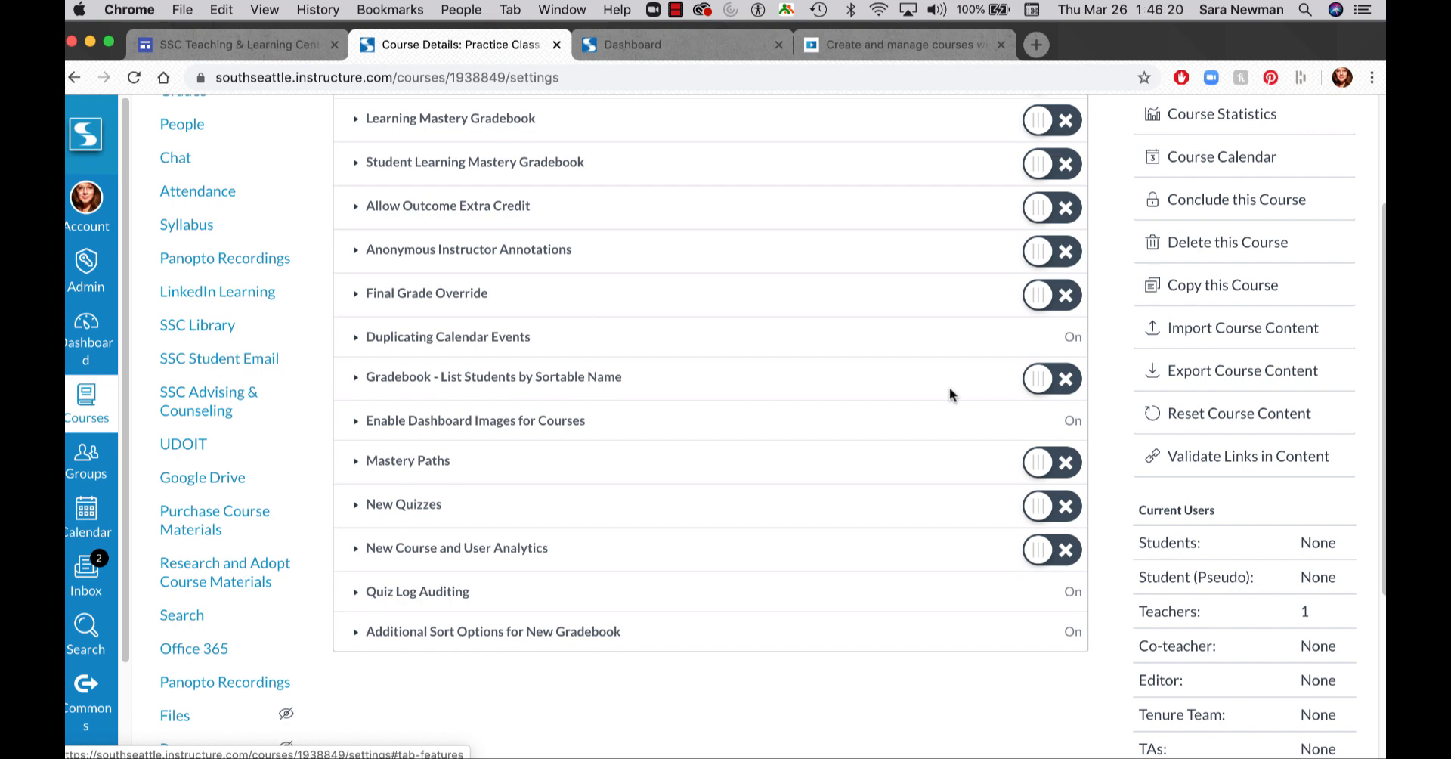
pyautogui.click(355, 420)
pyautogui.click(355, 420)
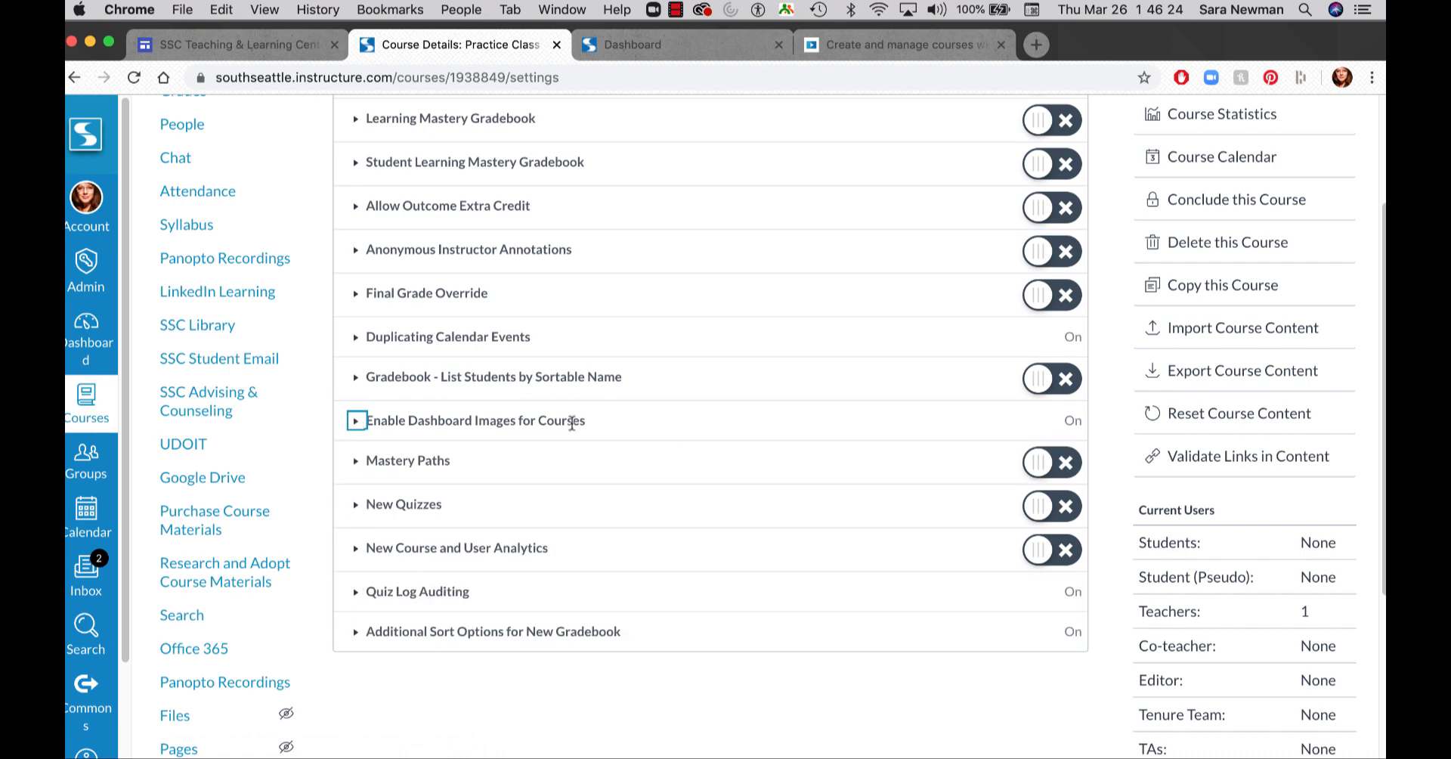
# Return to Course Details and open Choose Image for the course image.
pyautogui.scroll(5, 545, 424)
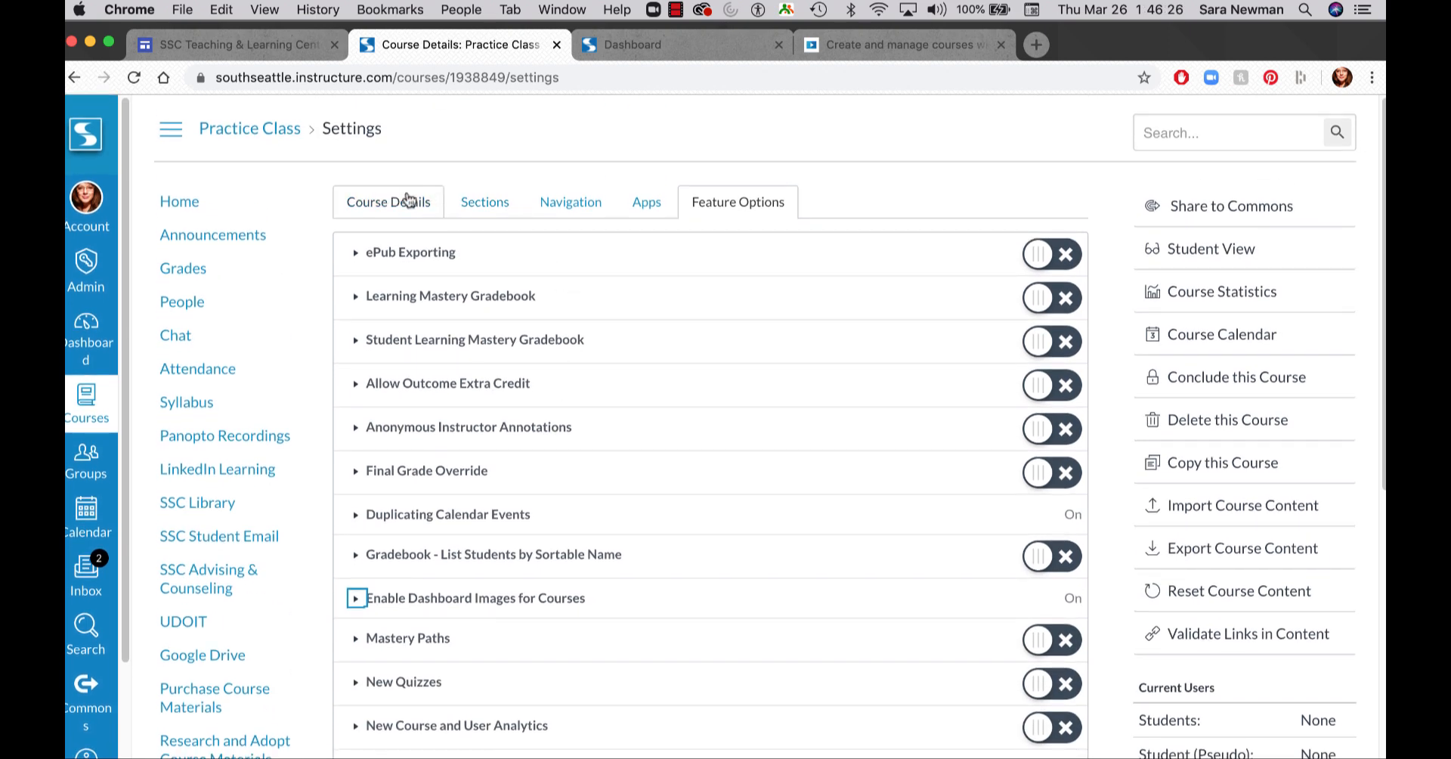
pyautogui.click(406, 210)
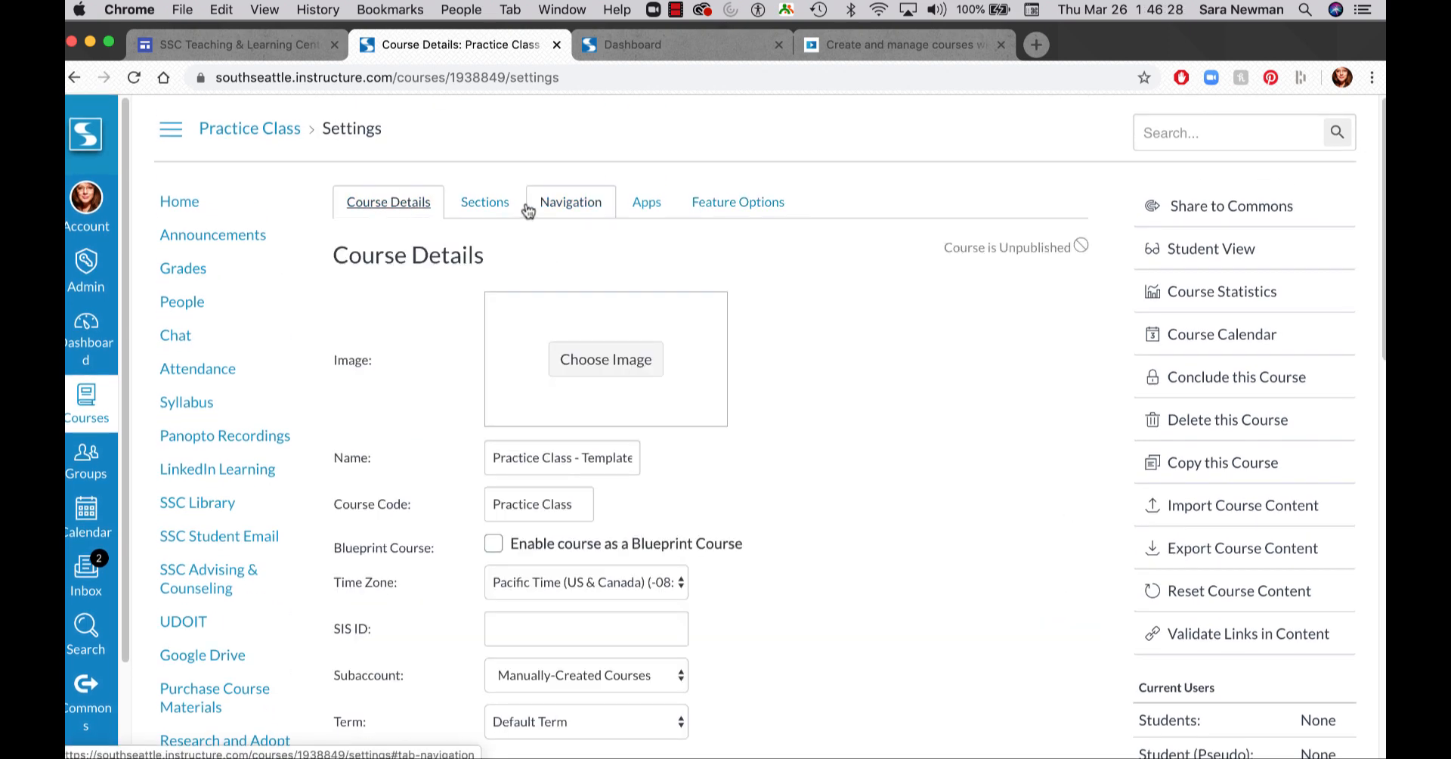
pyautogui.click(634, 363)
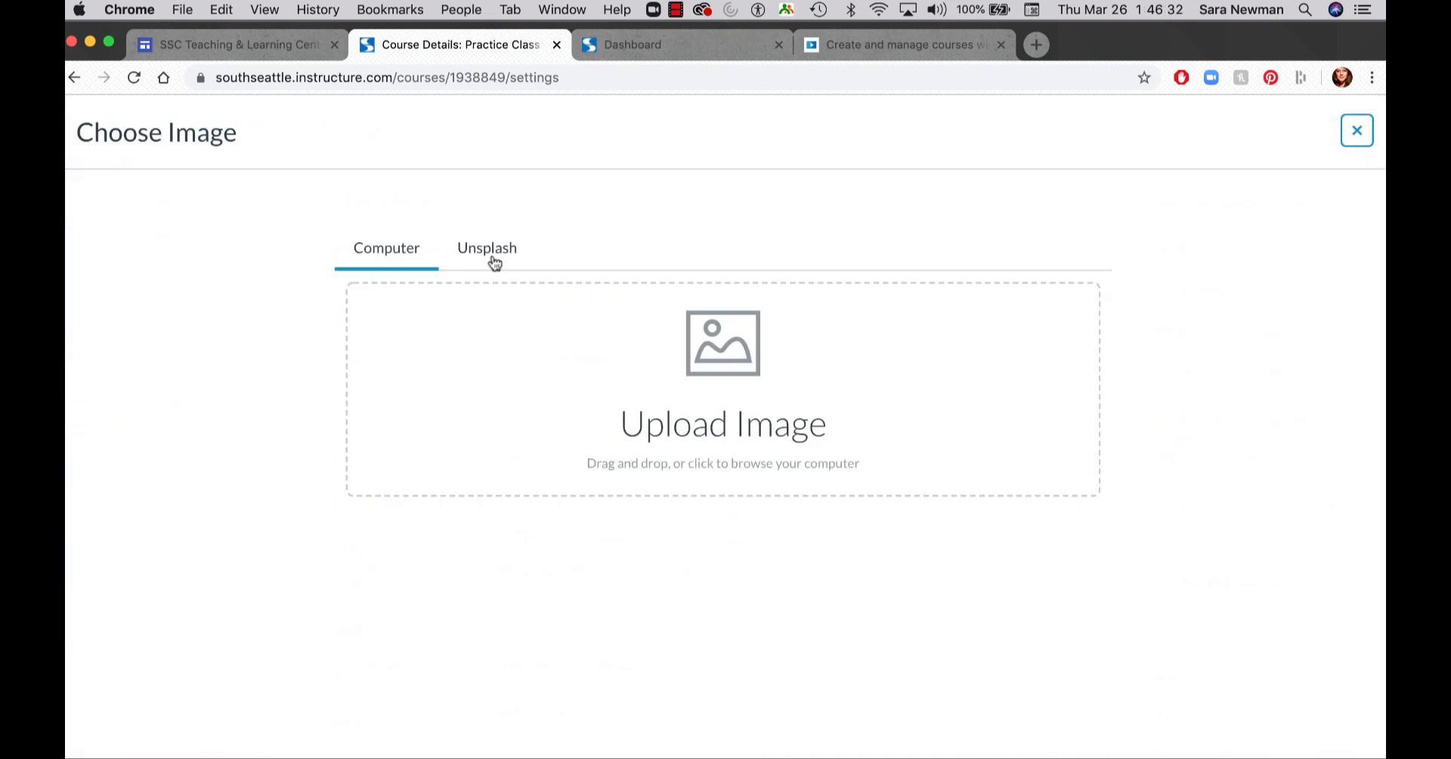
# Search Unsplash for 'template' and set the teal squares photo as the course image.
pyautogui.click(495, 249)
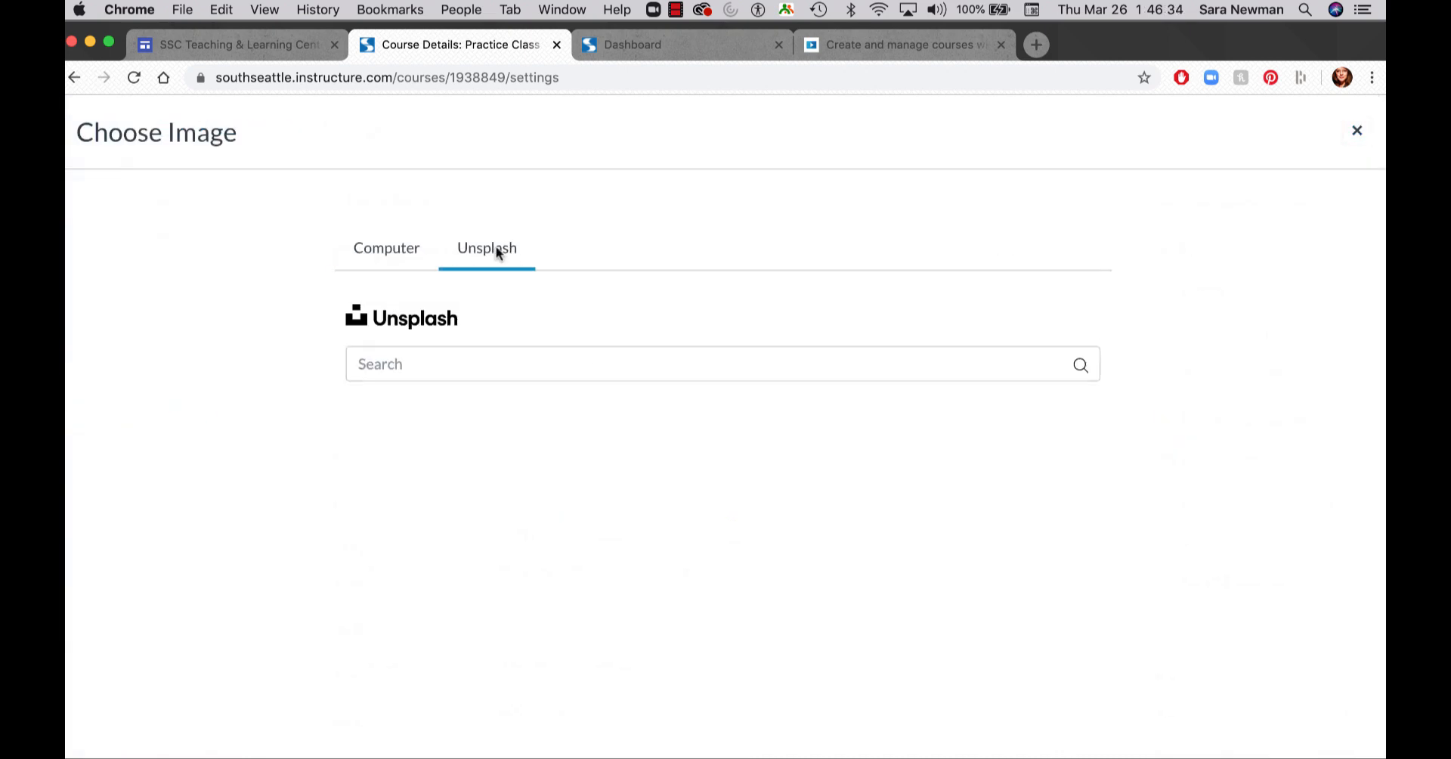
pyautogui.click(500, 363)
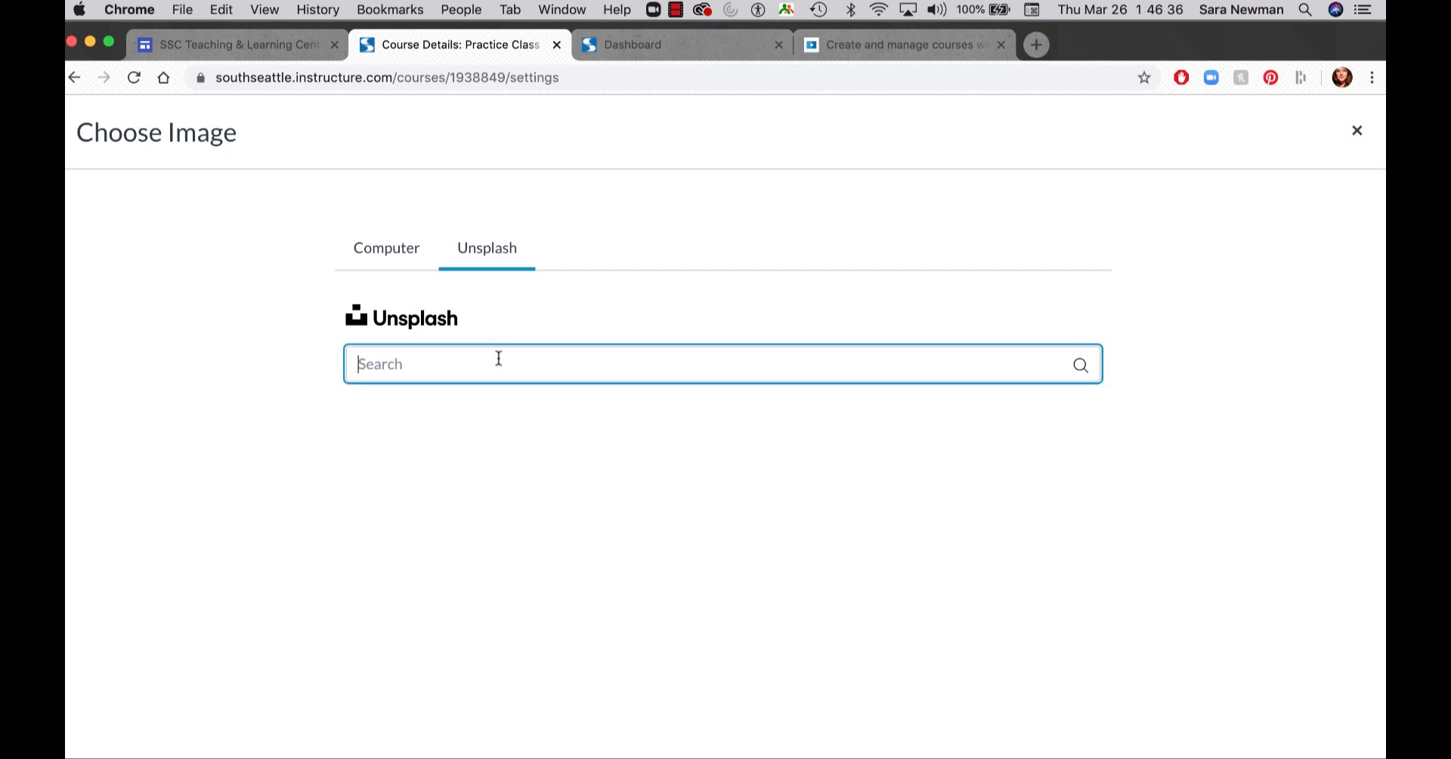
pyautogui.write('template')
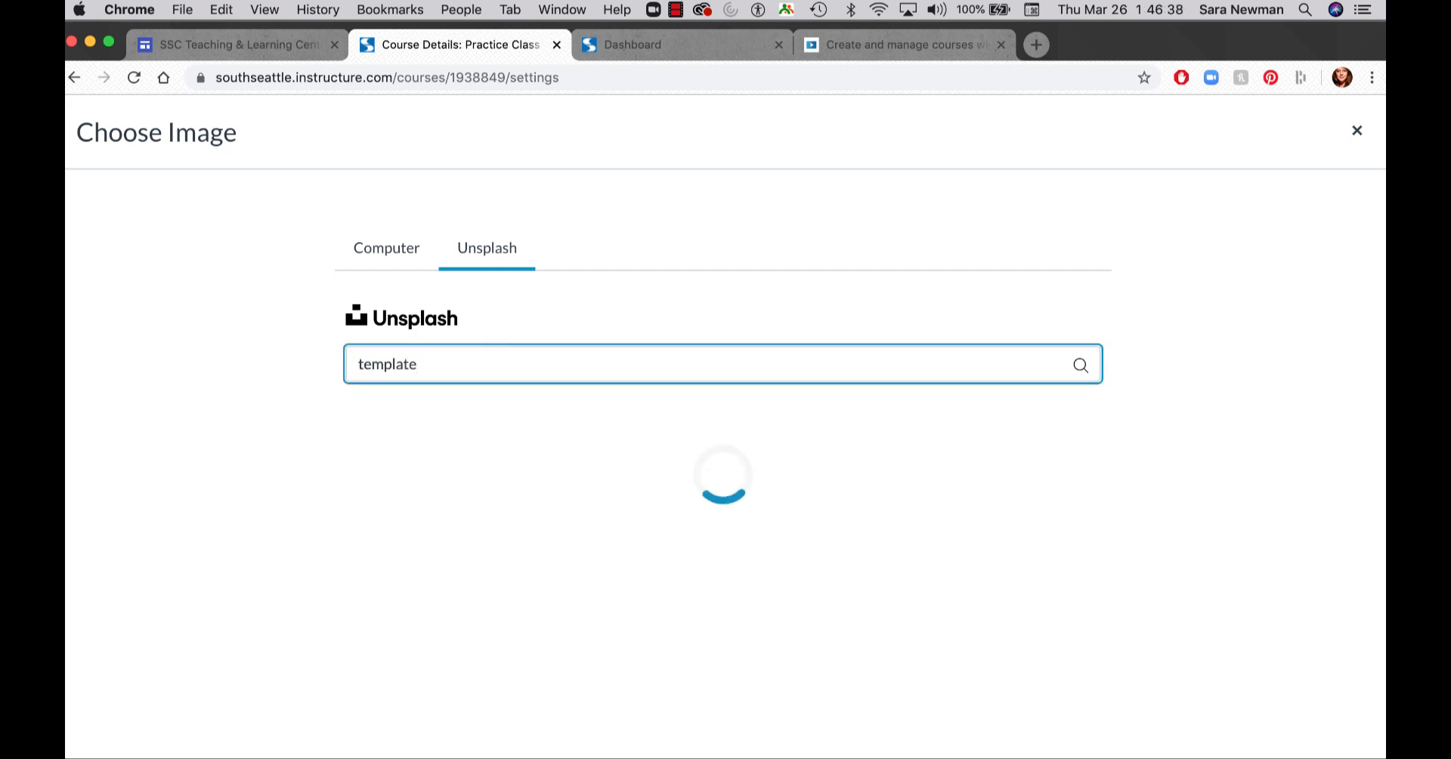
pyautogui.scroll(-5, 718, 302)
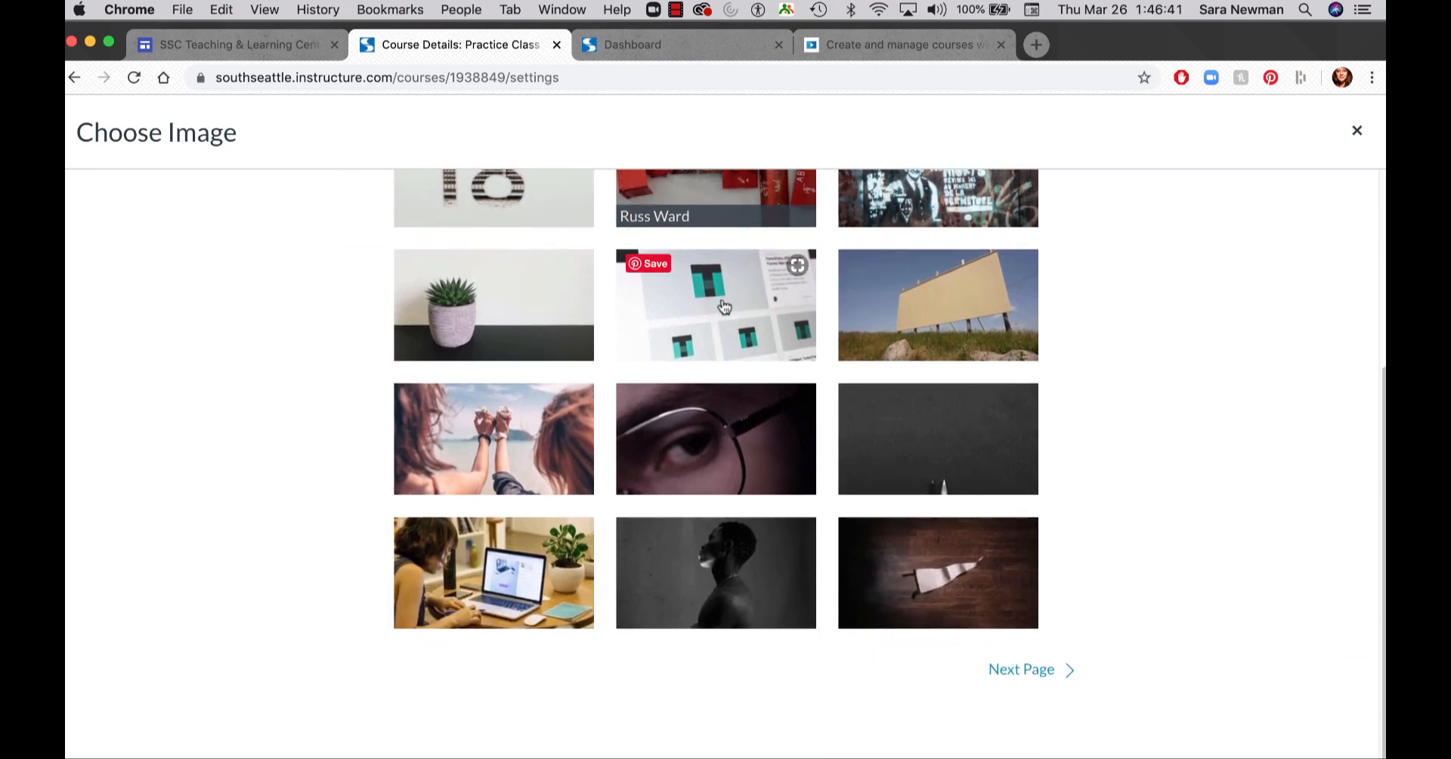
pyautogui.click(723, 306)
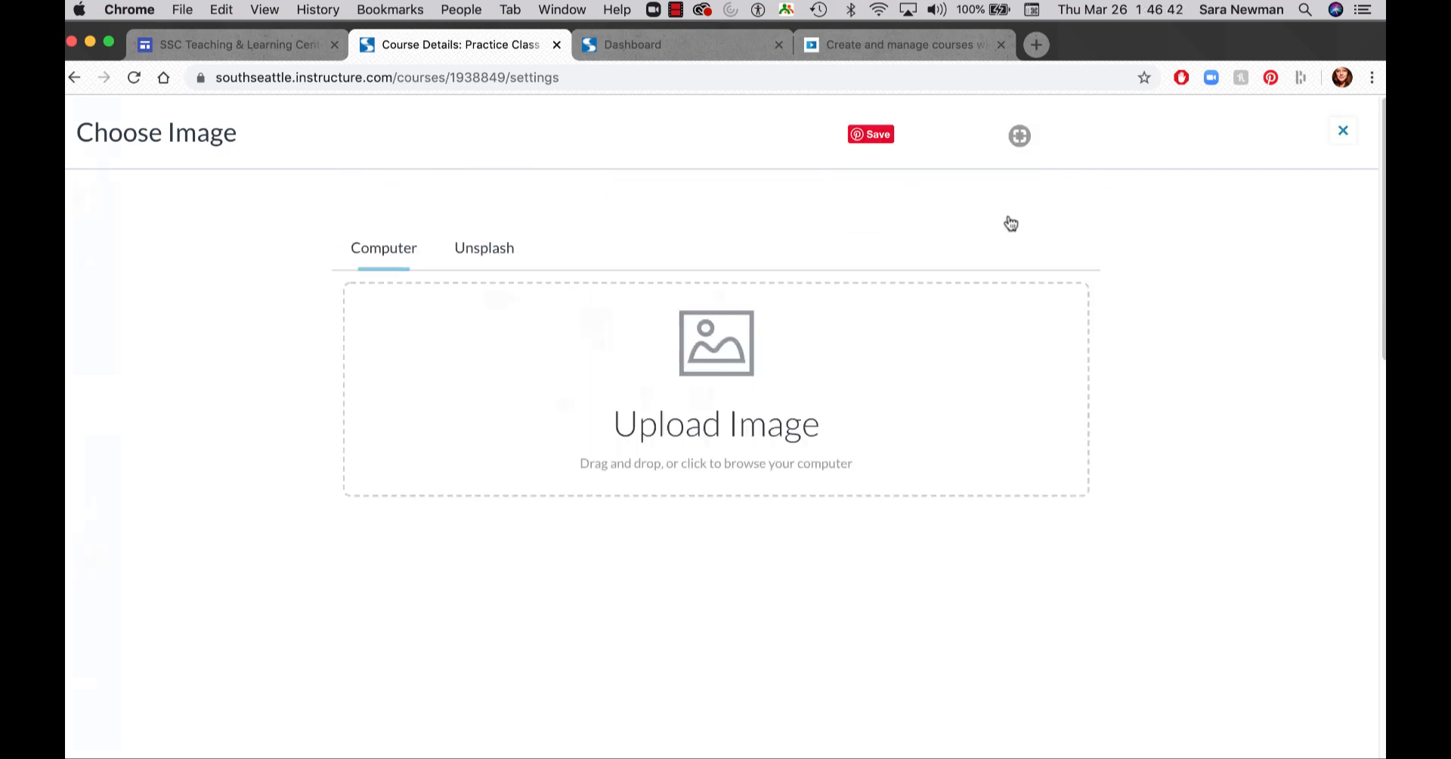
pyautogui.scroll(-1, 776, 501)
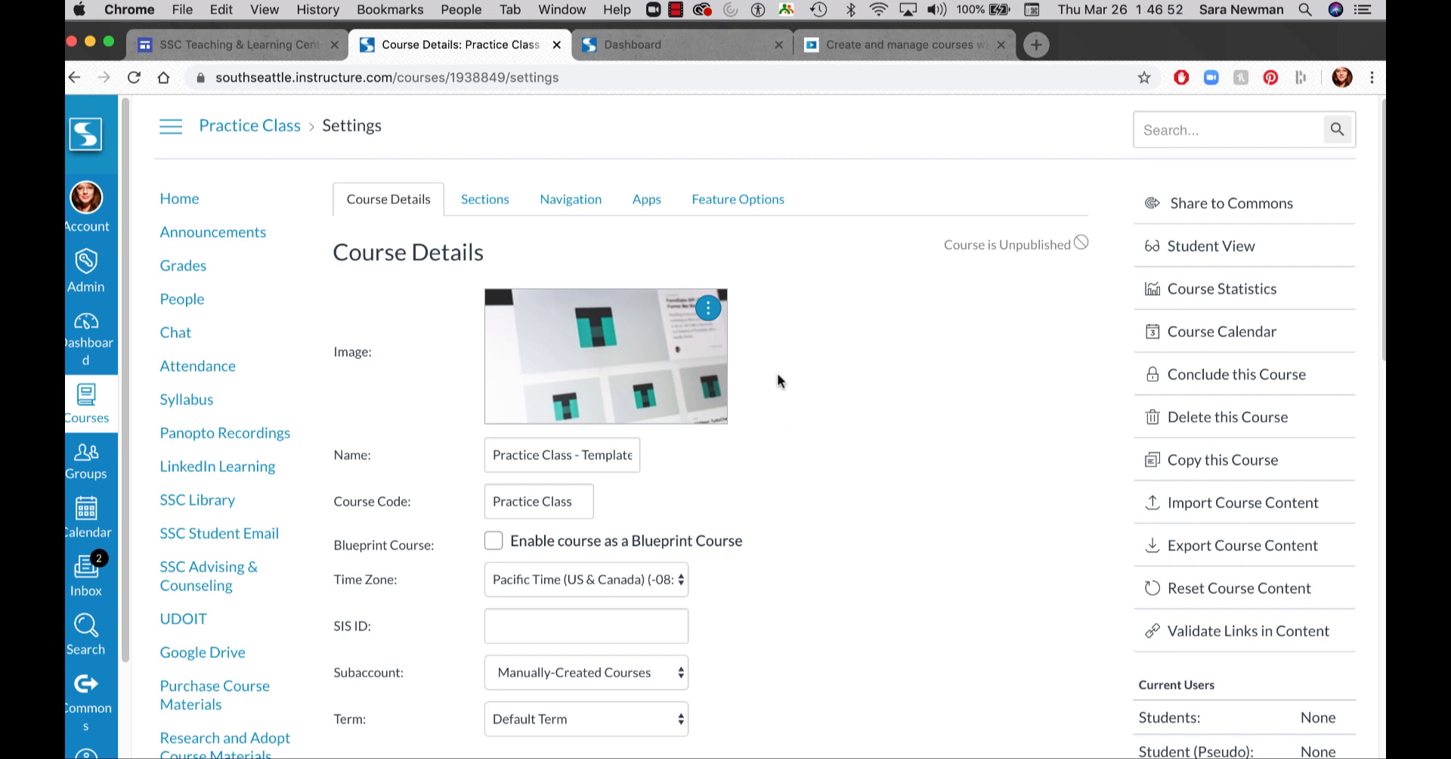
# Keep course visibility at Course and expand the 'more options' section.
pyautogui.scroll(-5, 801, 385)
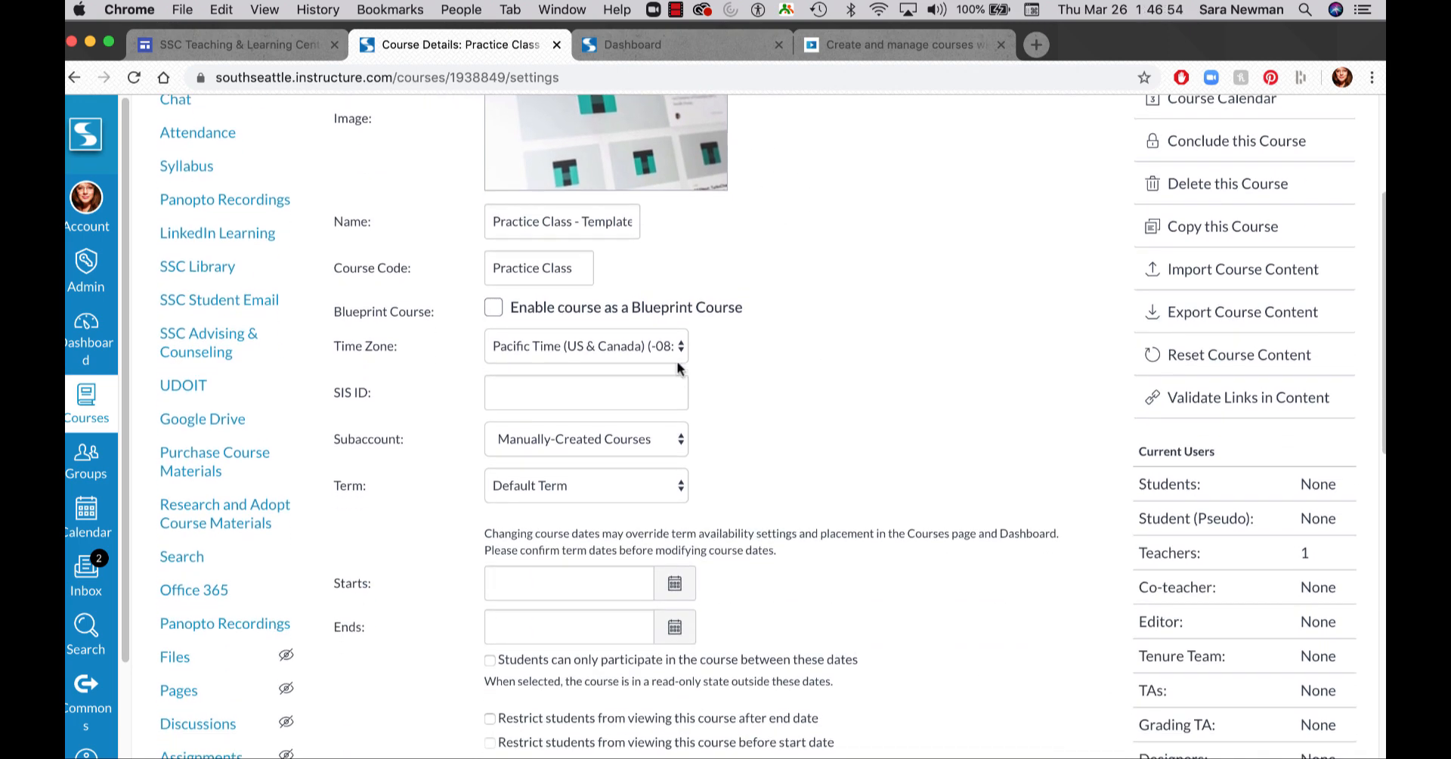
pyautogui.scroll(-2, 677, 465)
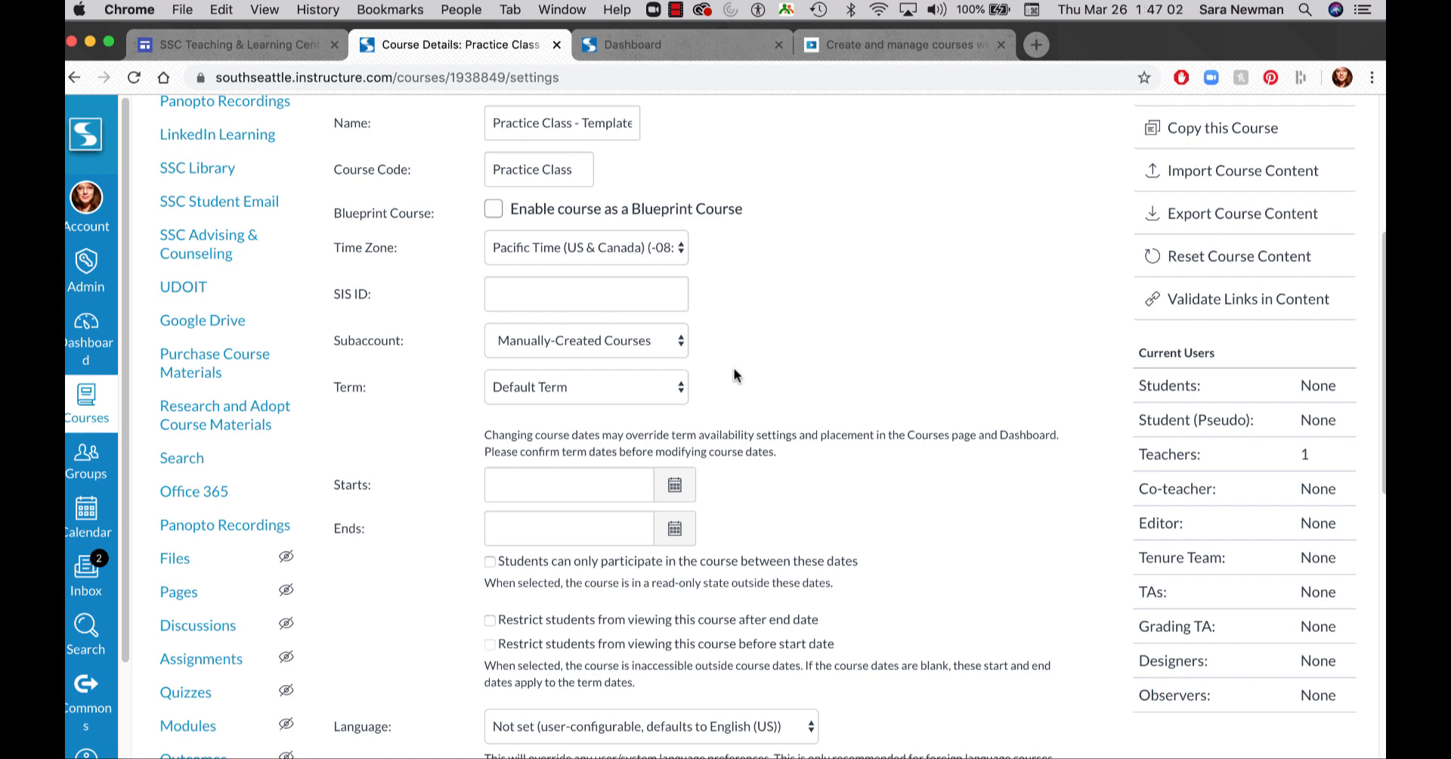
pyautogui.scroll(-5, 732, 367)
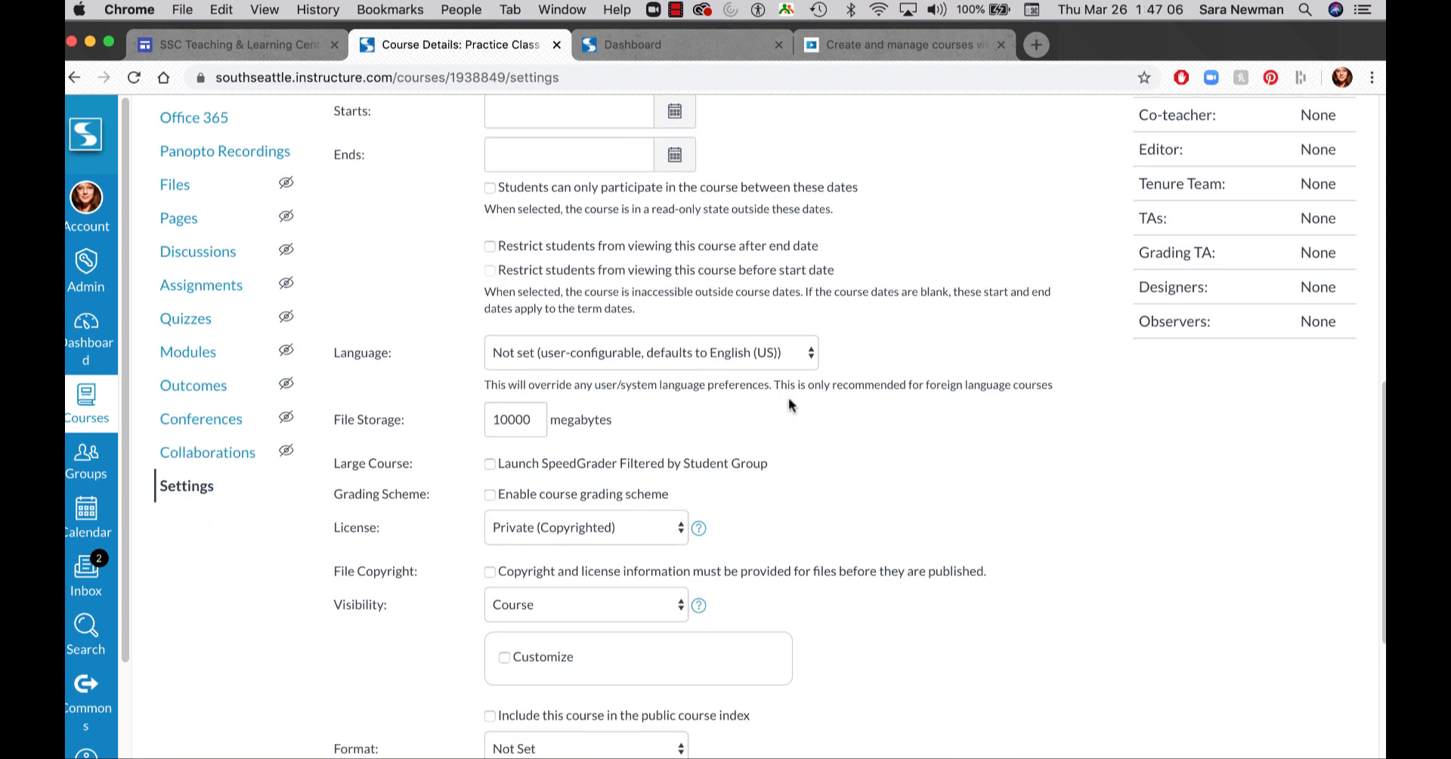
pyautogui.scroll(-3, 788, 397)
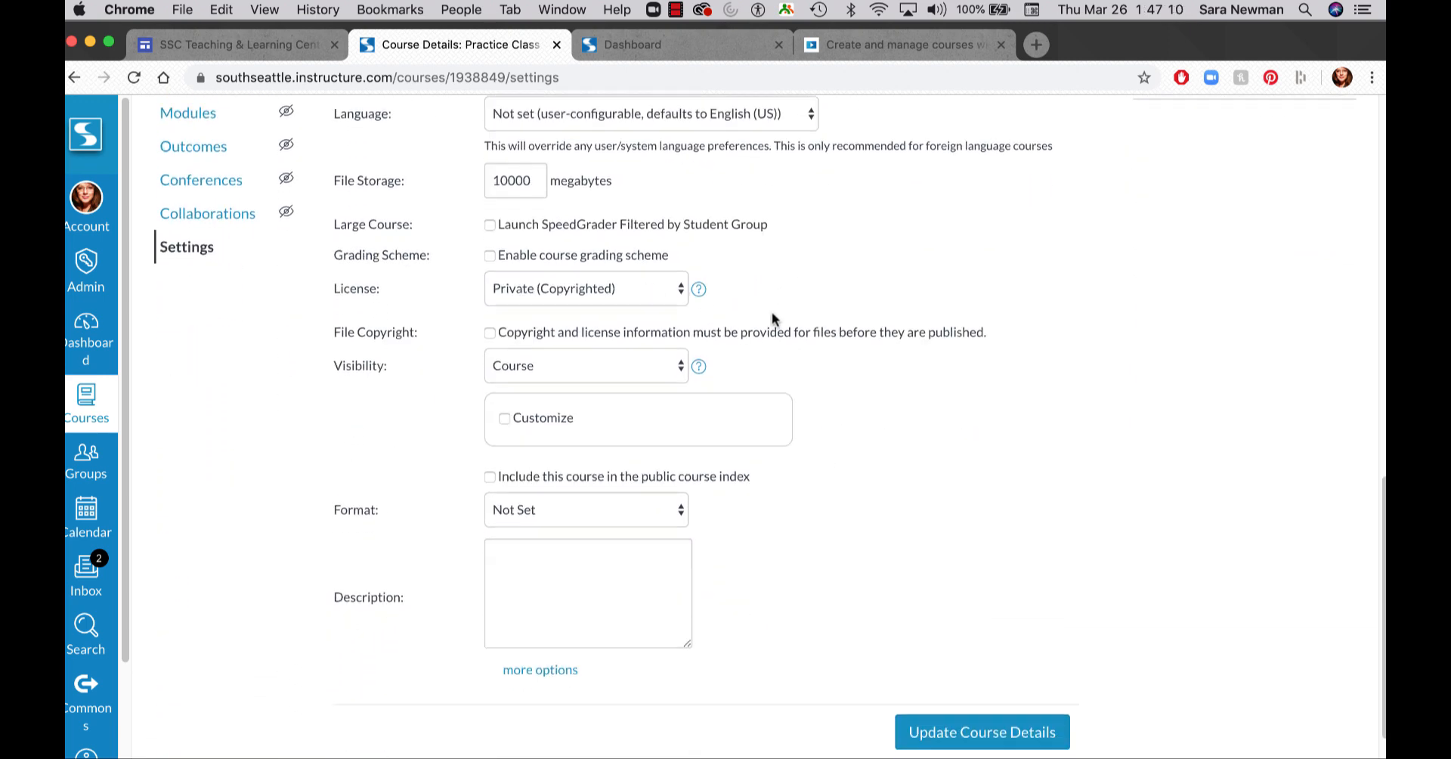
pyautogui.click(678, 310)
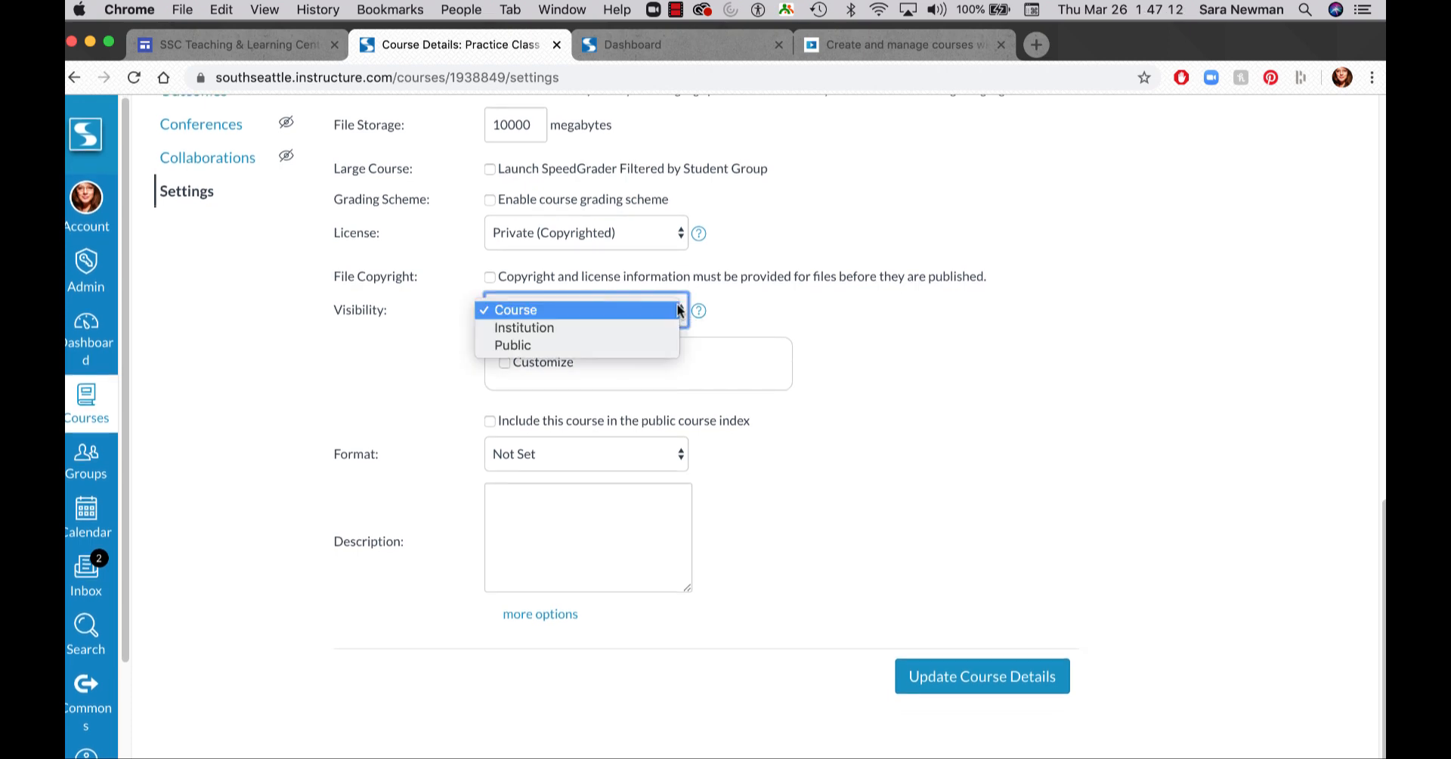
pyautogui.click(730, 301)
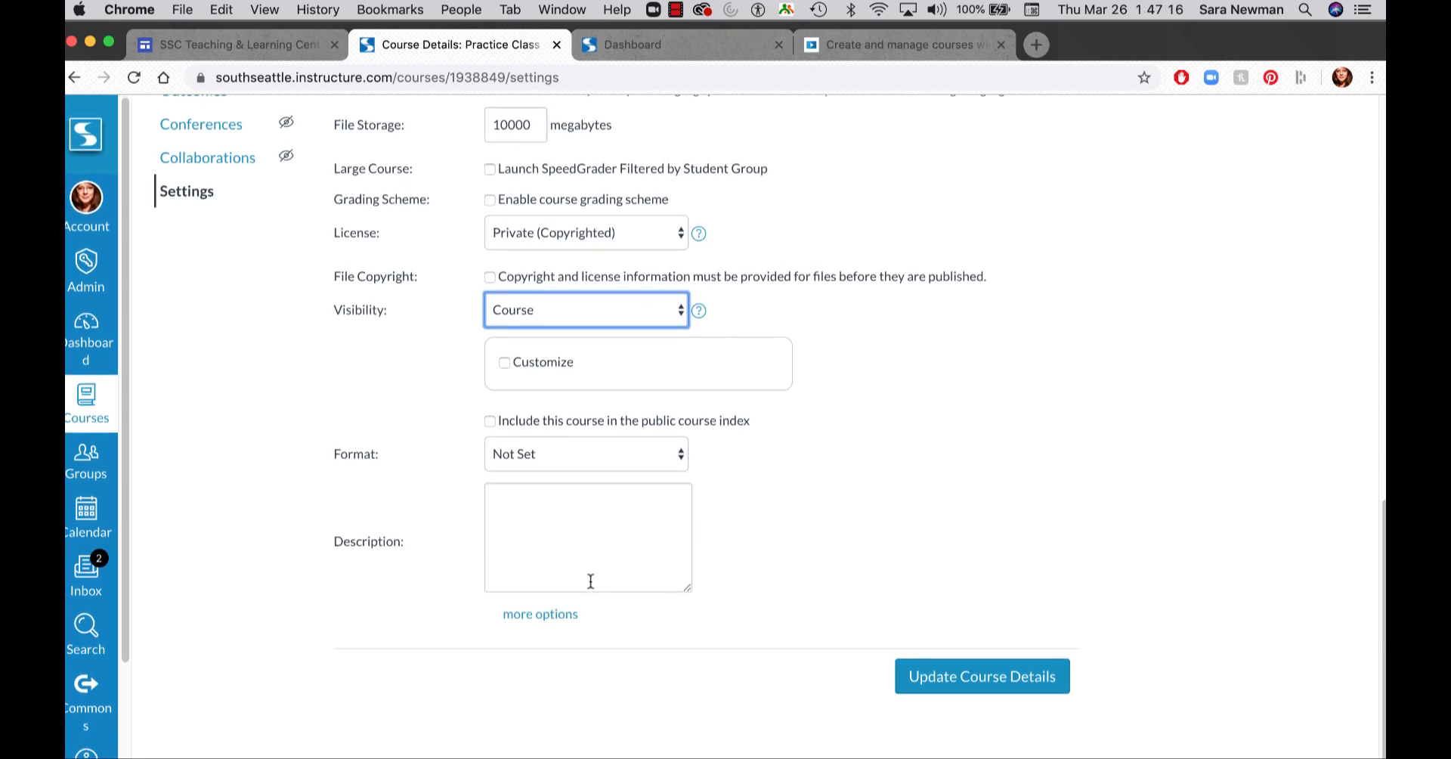
pyautogui.click(540, 616)
pyautogui.scroll(-5, 779, 536)
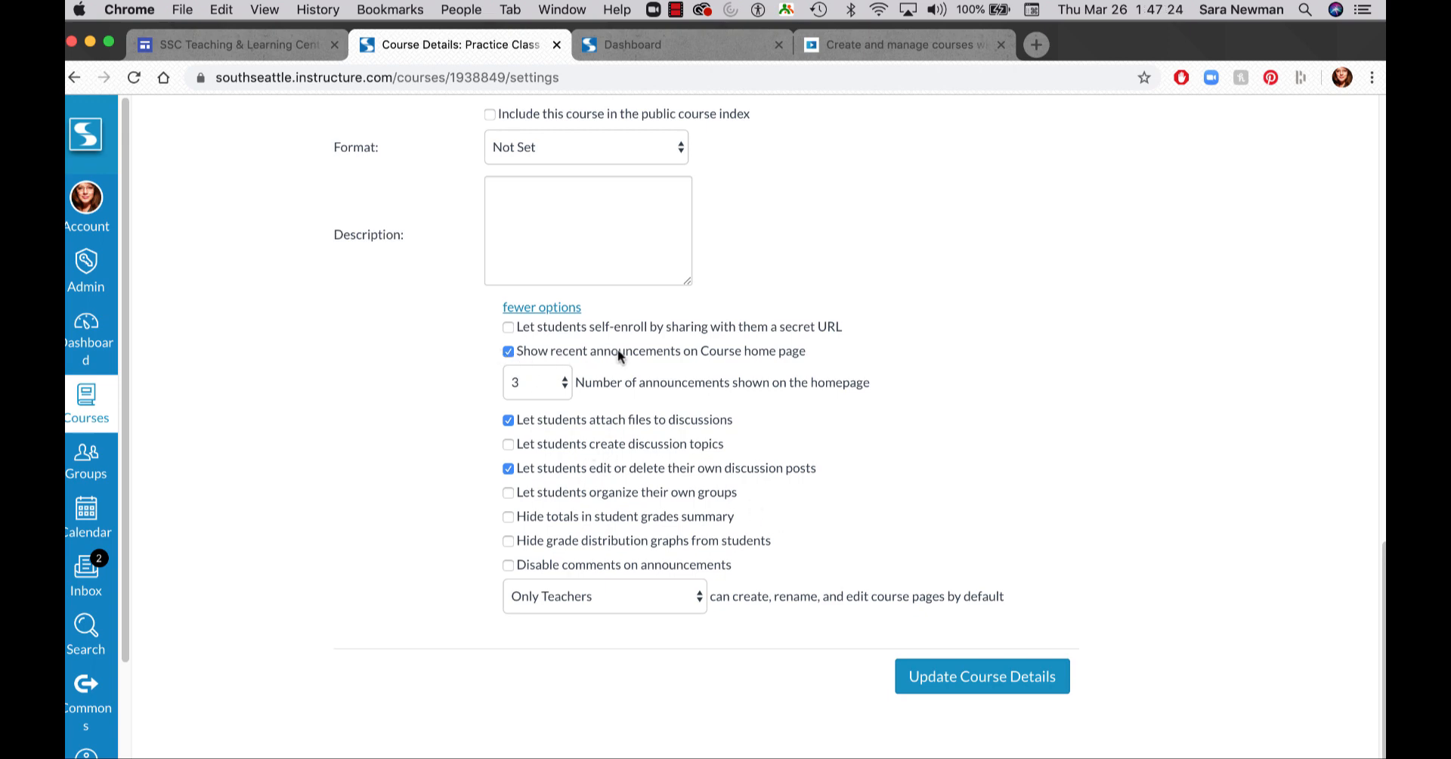
# Set homepage announcements shown to 1 and update the course details.
pyautogui.click(564, 382)
pyautogui.click(538, 347)
pyautogui.scroll(3, 985, 586)
pyautogui.scroll(-5, 986, 587)
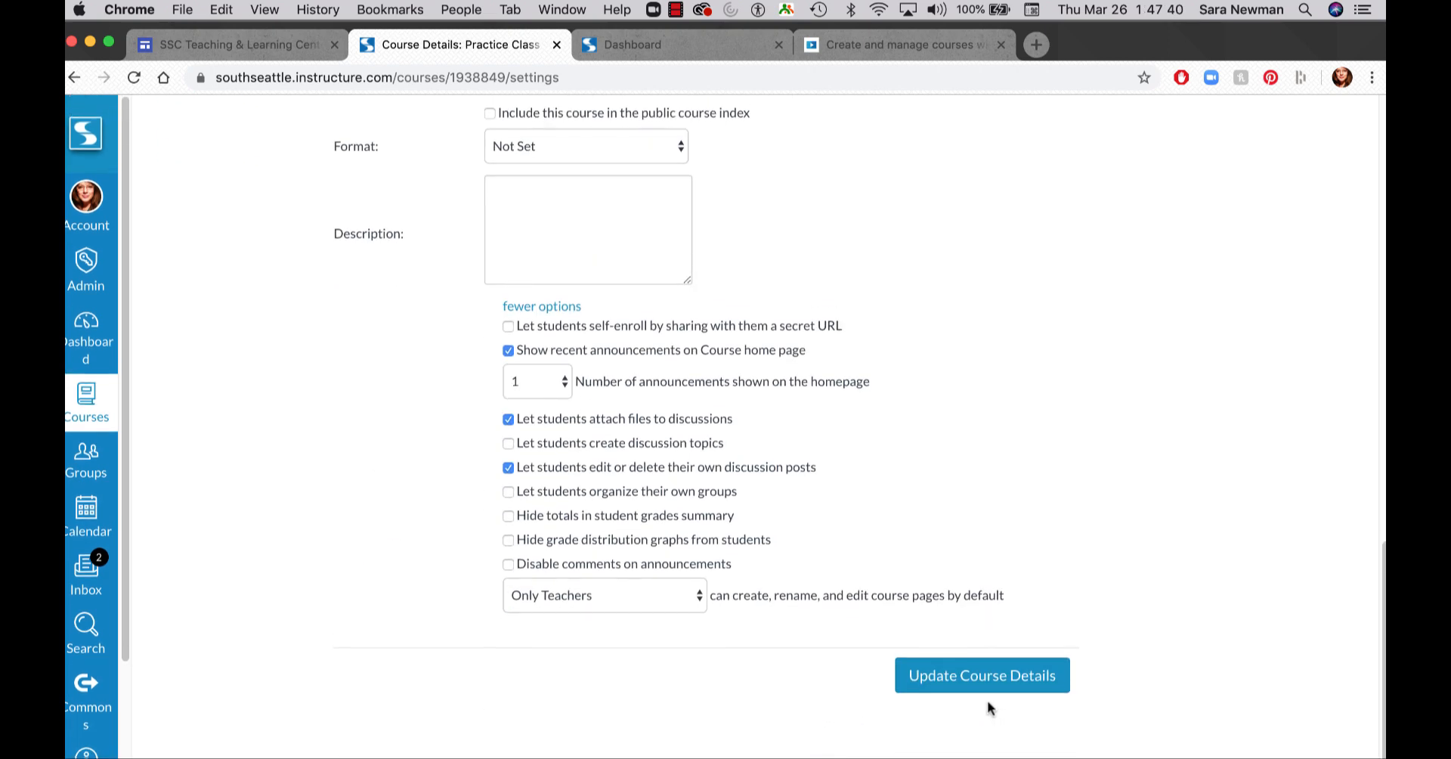
pyautogui.click(982, 679)
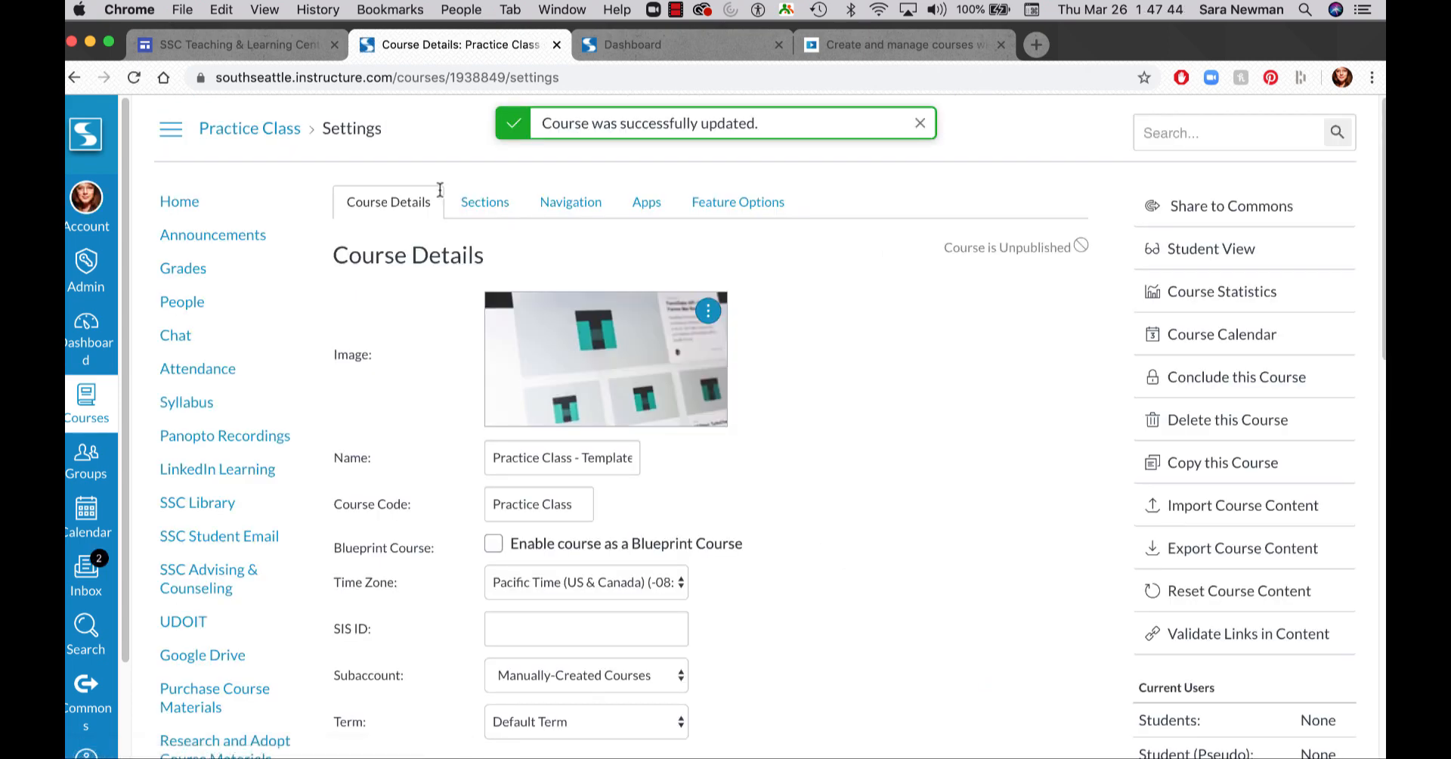
# Hide Panopto Recordings, Office 365, Search, both Course Materials links and Google Drive from navigation.
pyautogui.click(499, 201)
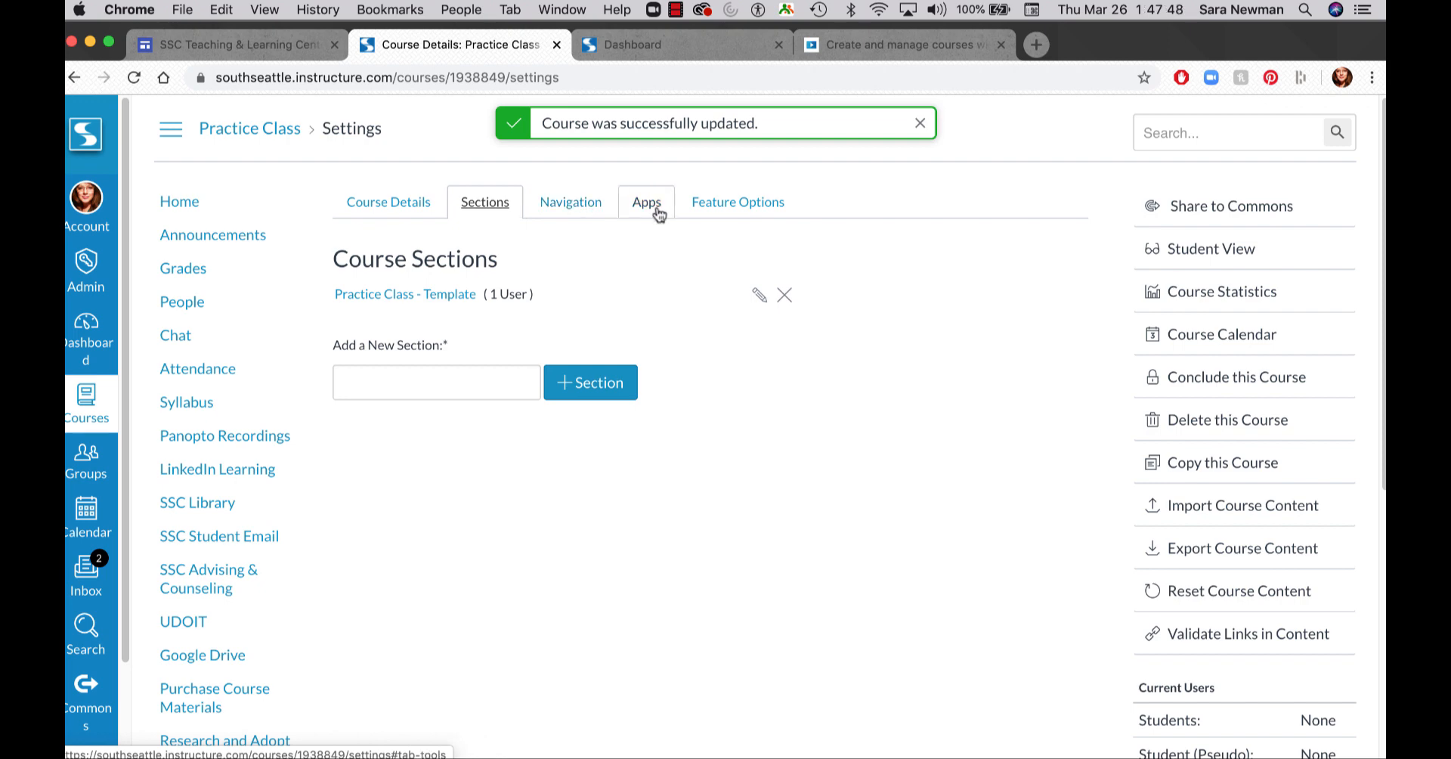
pyautogui.click(593, 205)
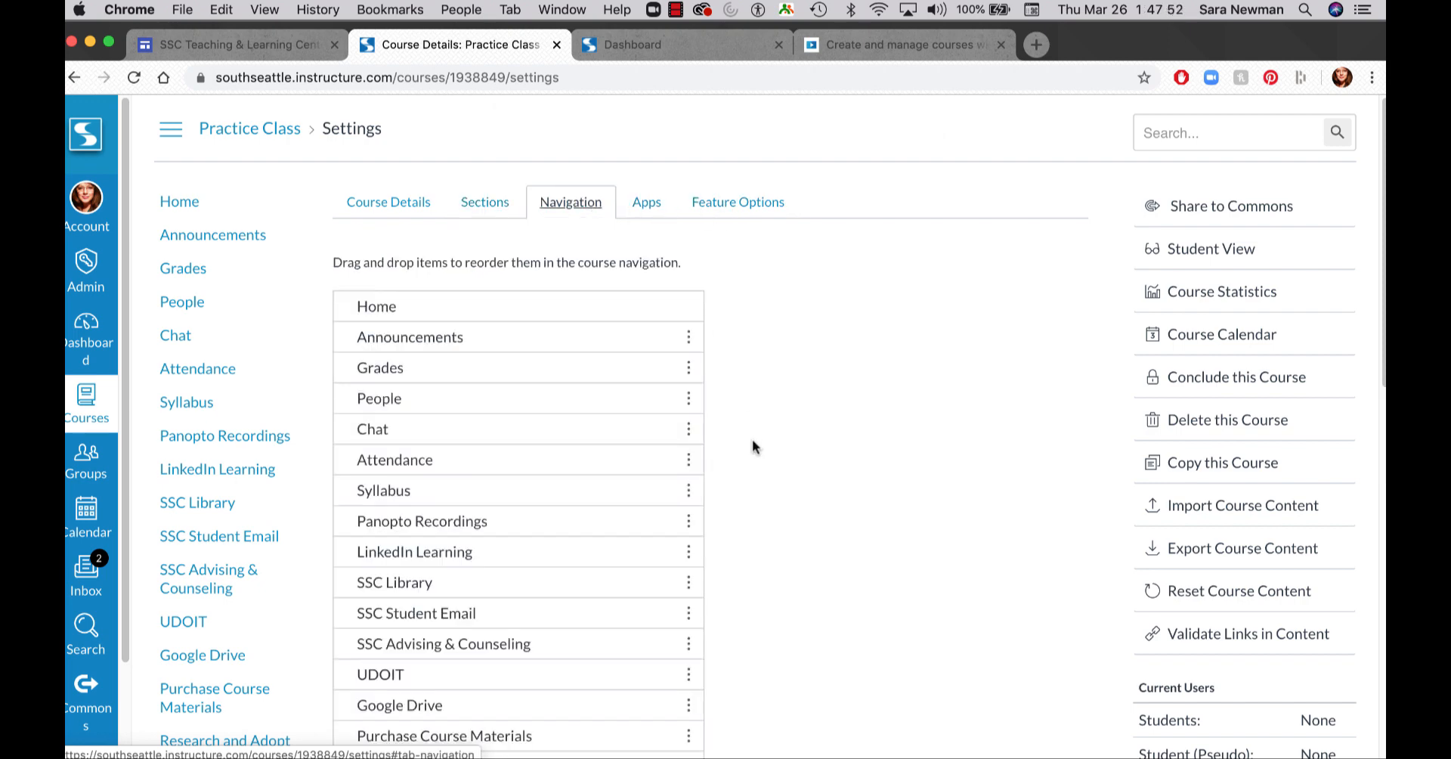
pyautogui.scroll(-5, 782, 461)
pyautogui.scroll(-6, 781, 462)
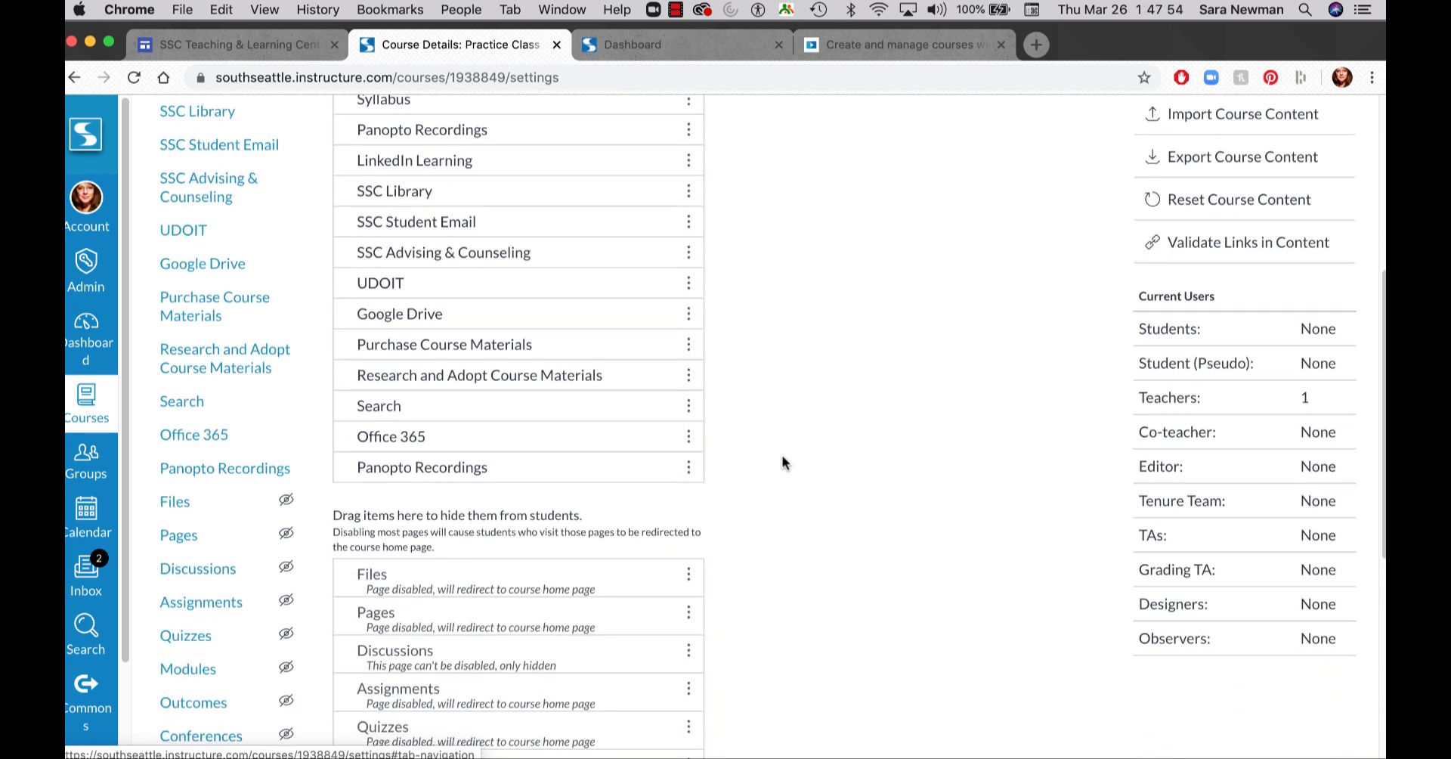
pyautogui.moveTo(520, 380); pyautogui.dragTo(528, 508)
pyautogui.moveTo(486, 347); pyautogui.dragTo(486, 427)
pyautogui.moveTo(470, 309); pyautogui.dragTo(486, 328)
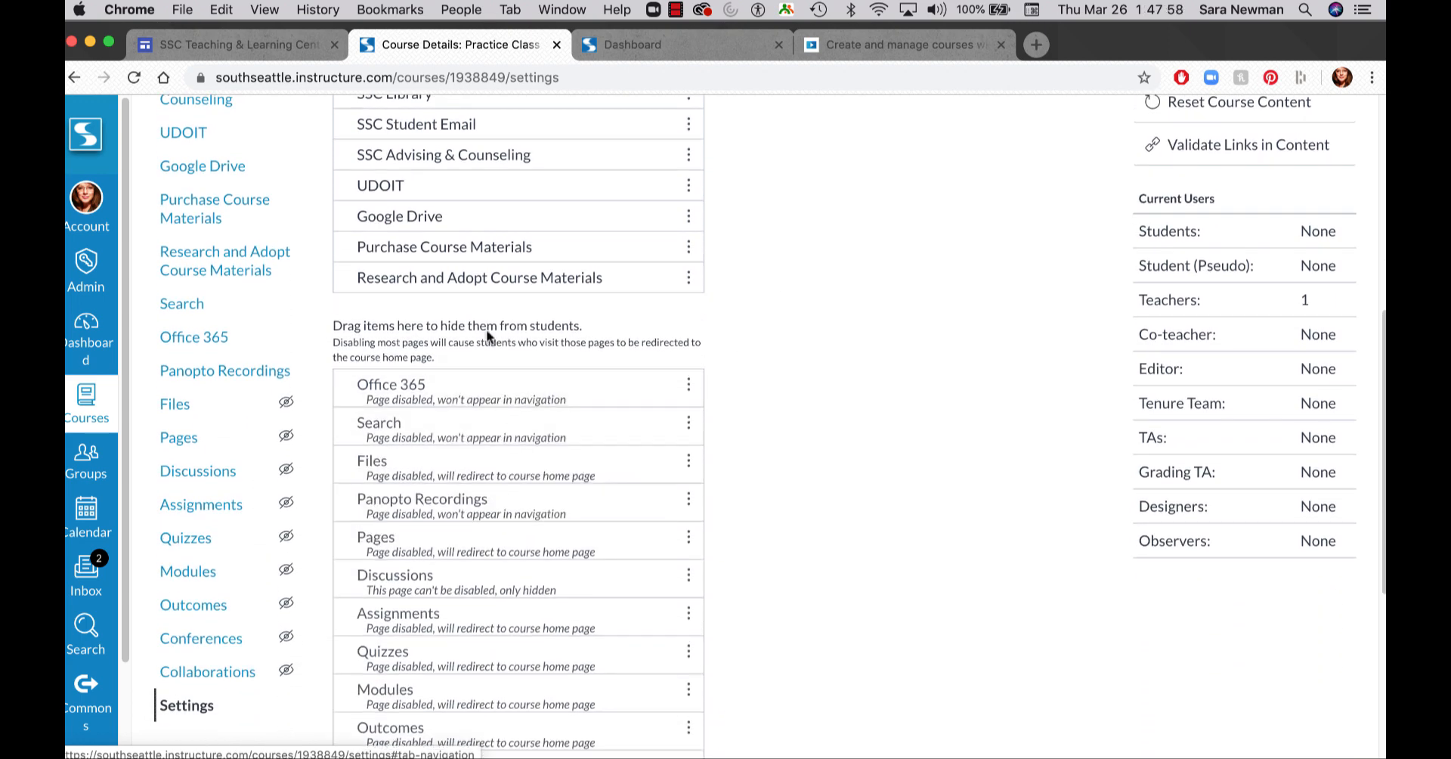
pyautogui.moveTo(476, 279); pyautogui.dragTo(451, 276)
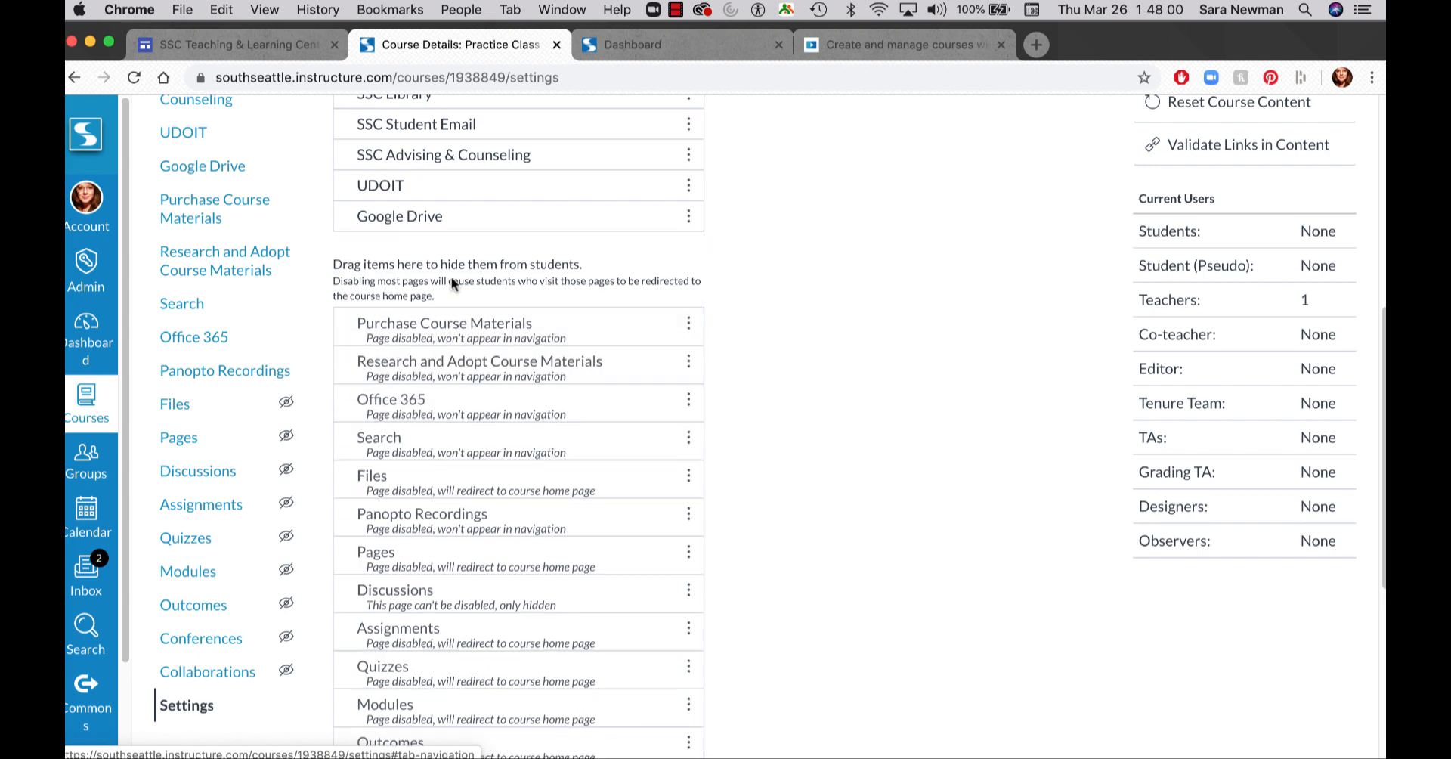
pyautogui.moveTo(437, 226); pyautogui.dragTo(442, 287)
pyautogui.moveTo(436, 194); pyautogui.dragTo(445, 298)
# Hide two more navigation links, save the navigation, and go to the course home page.
pyautogui.scroll(5, 445, 315)
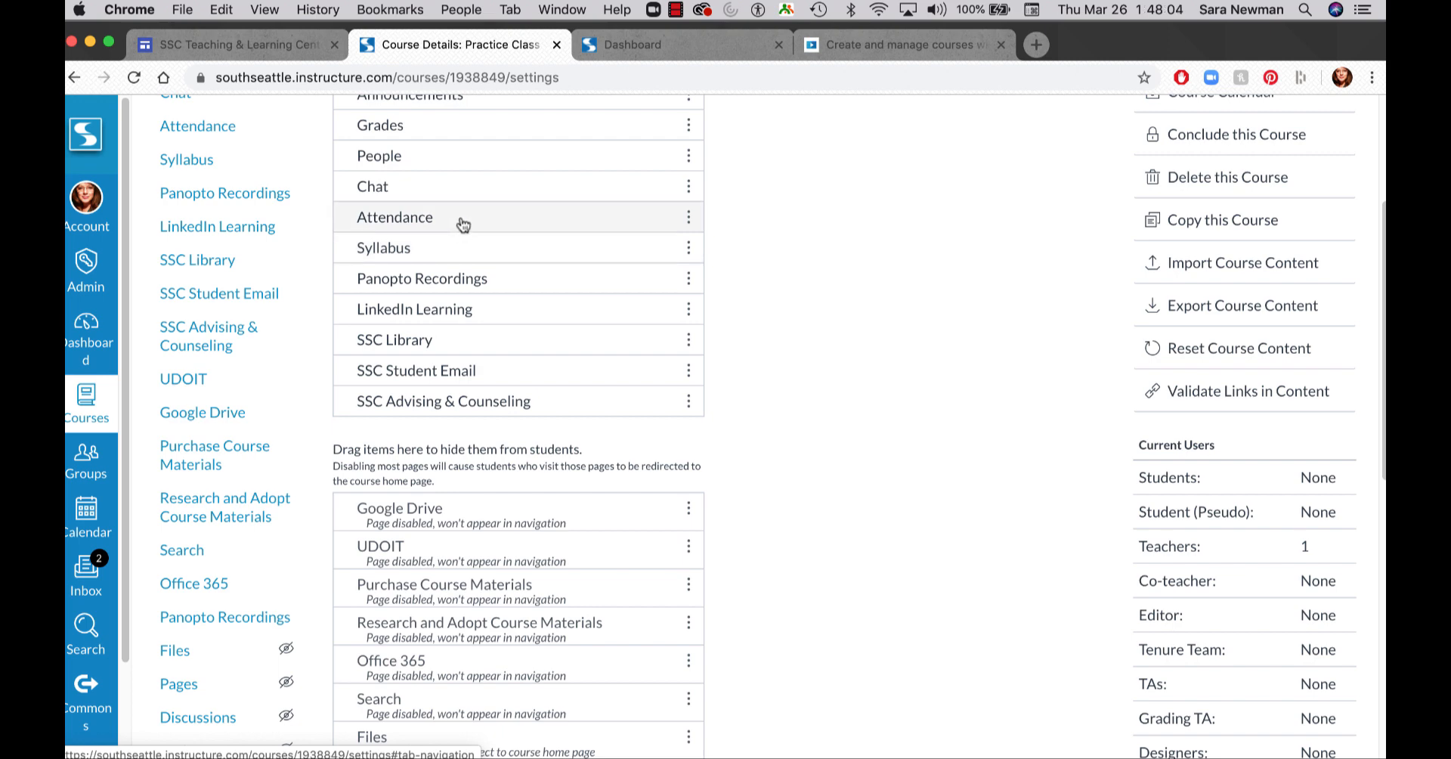
pyautogui.moveTo(462, 225); pyautogui.dragTo(463, 512)
pyautogui.scroll(3, 463, 359)
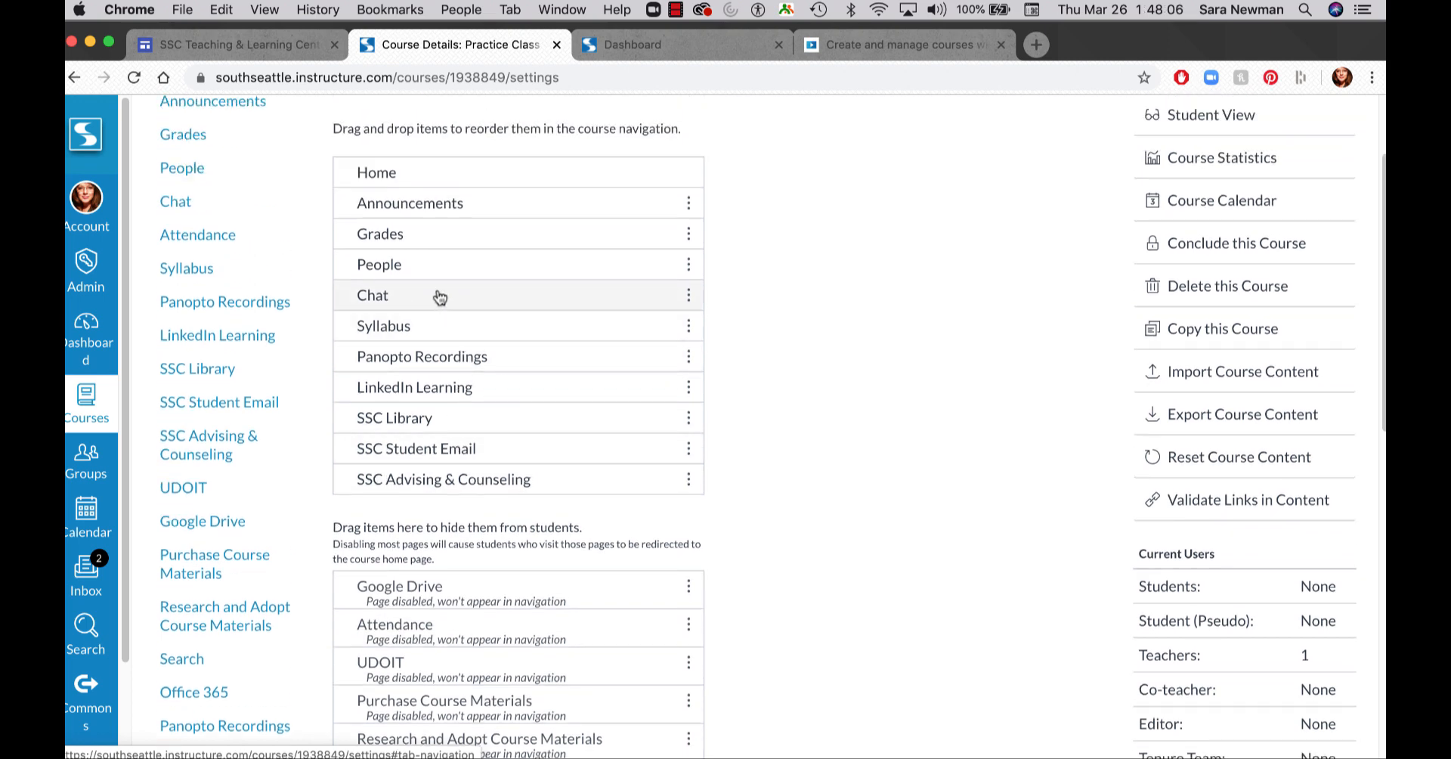
pyautogui.moveTo(427, 298); pyautogui.dragTo(443, 561)
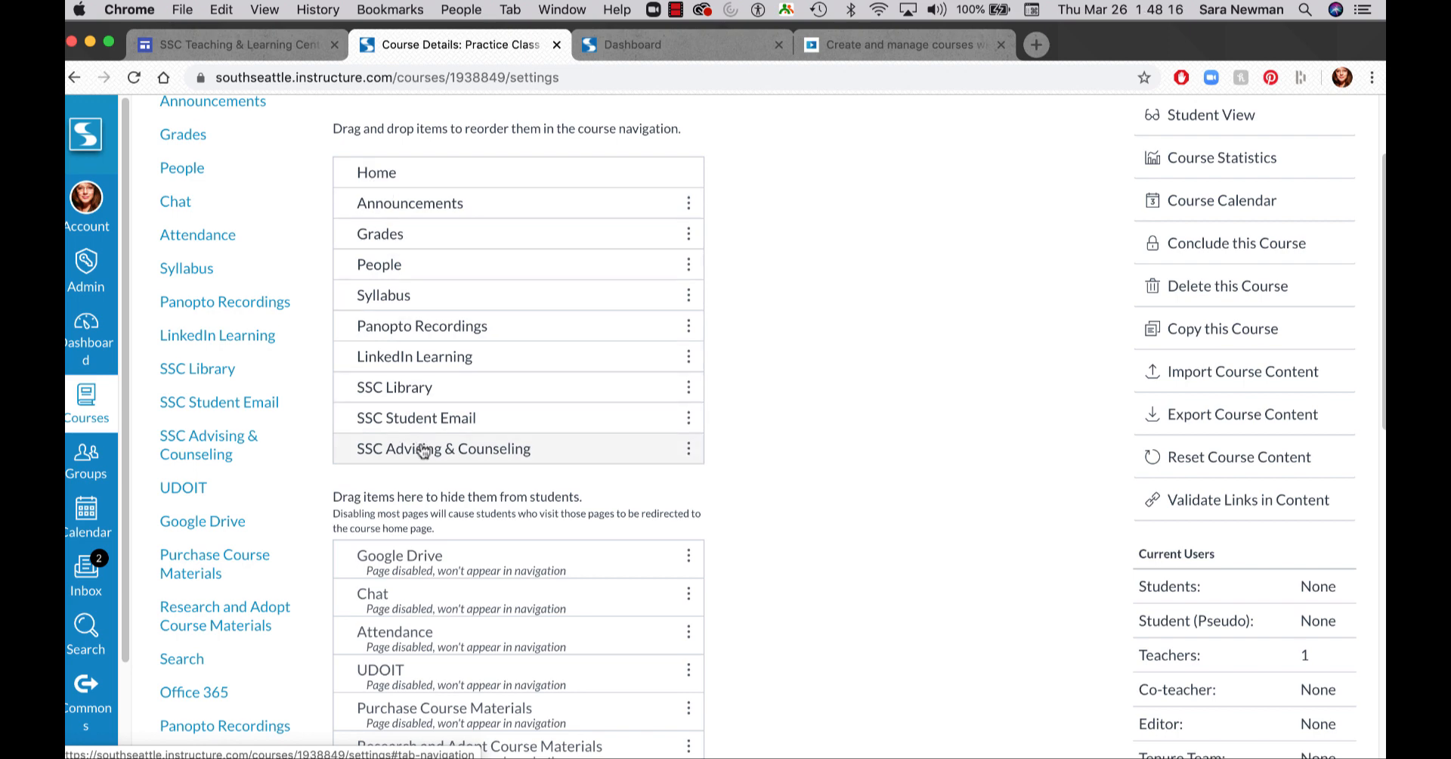
pyautogui.scroll(-10, 755, 420)
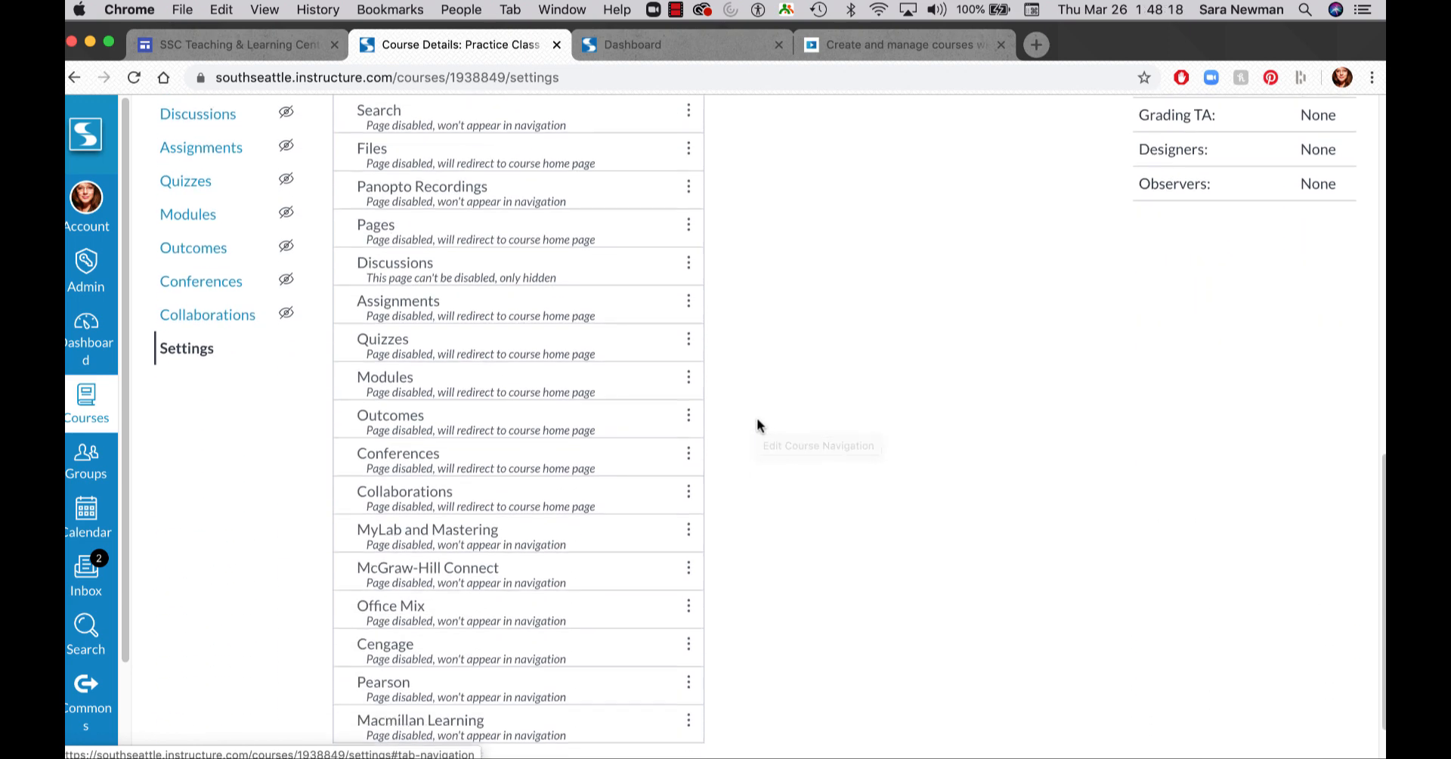
pyautogui.click(364, 711)
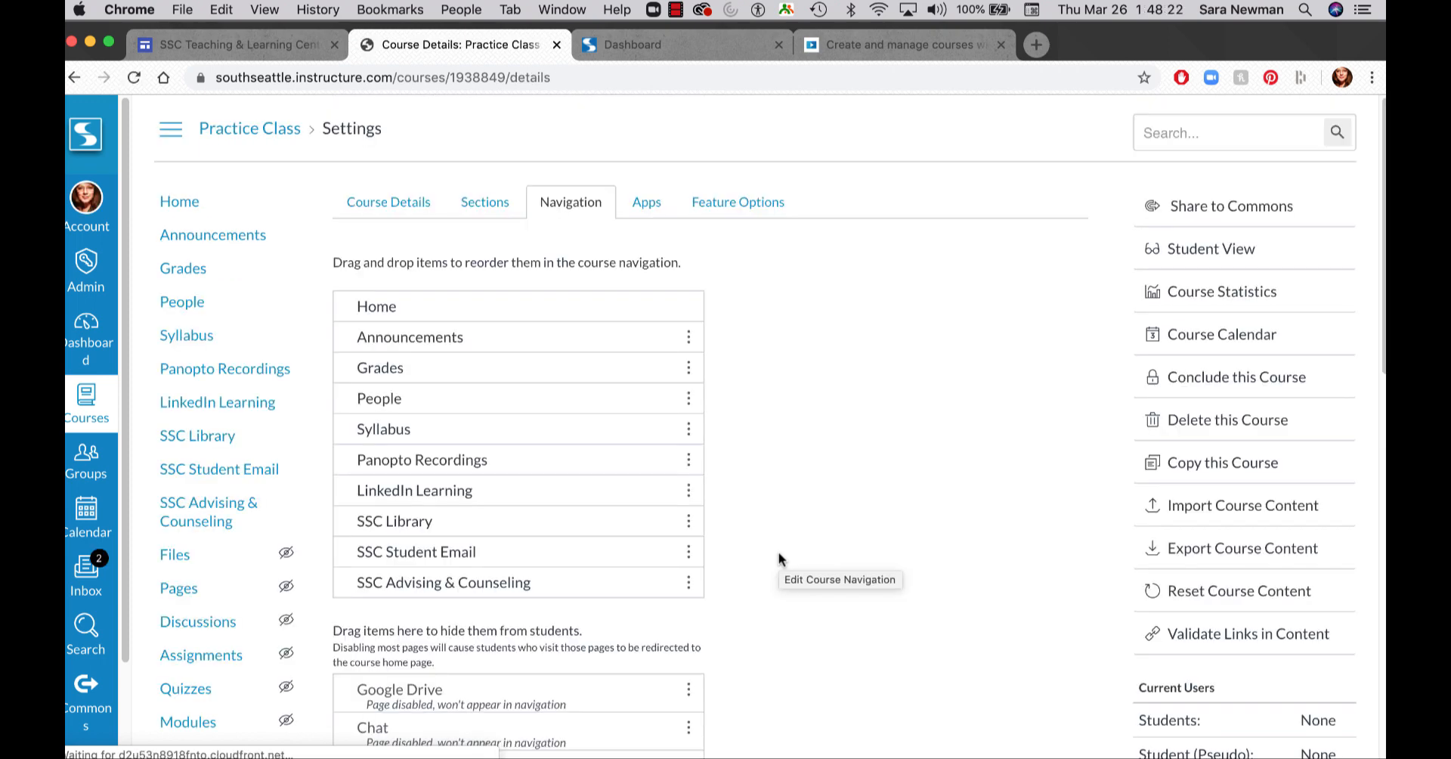
pyautogui.click(242, 210)
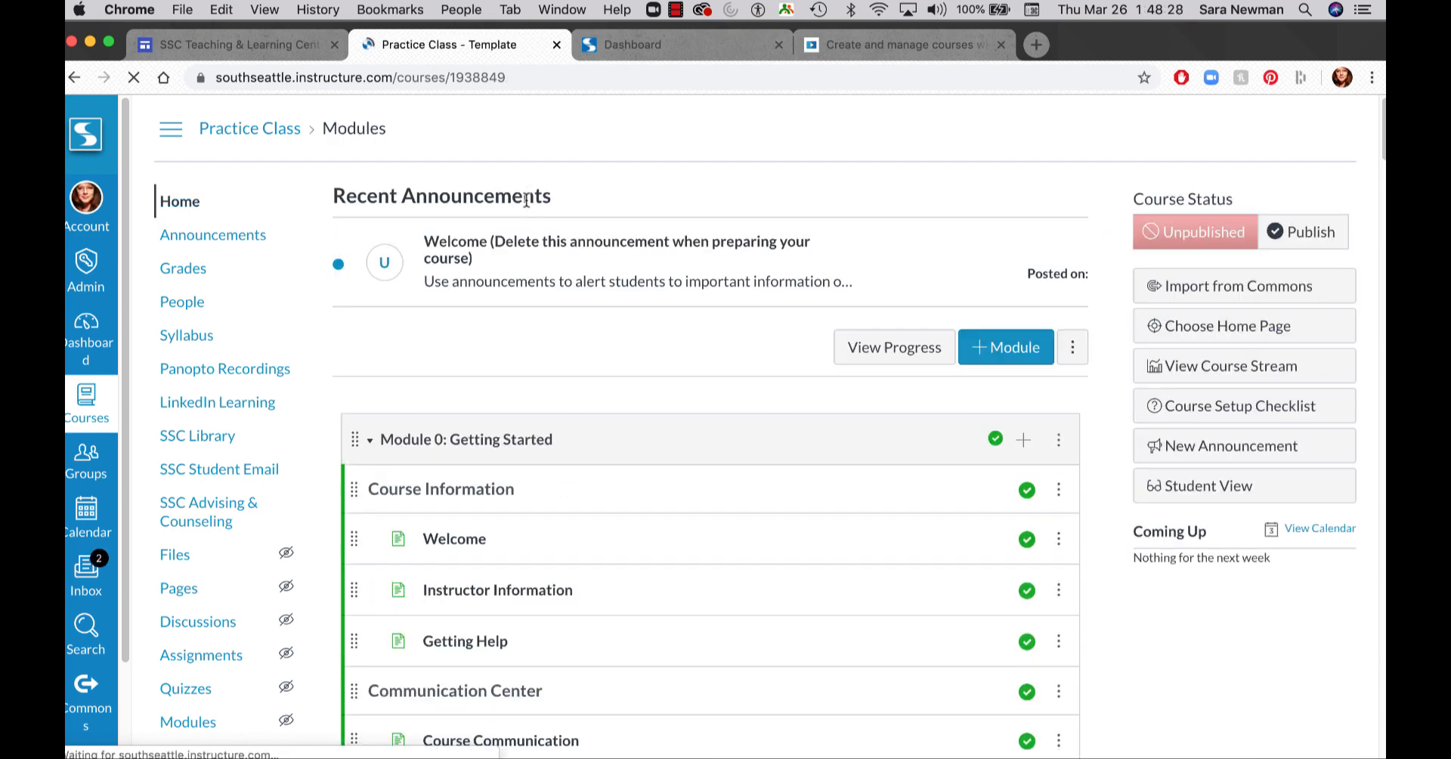
# Delete the 'Welcome (Delete this announcement…)' announcement and return to the course home page.
pyautogui.click(535, 281)
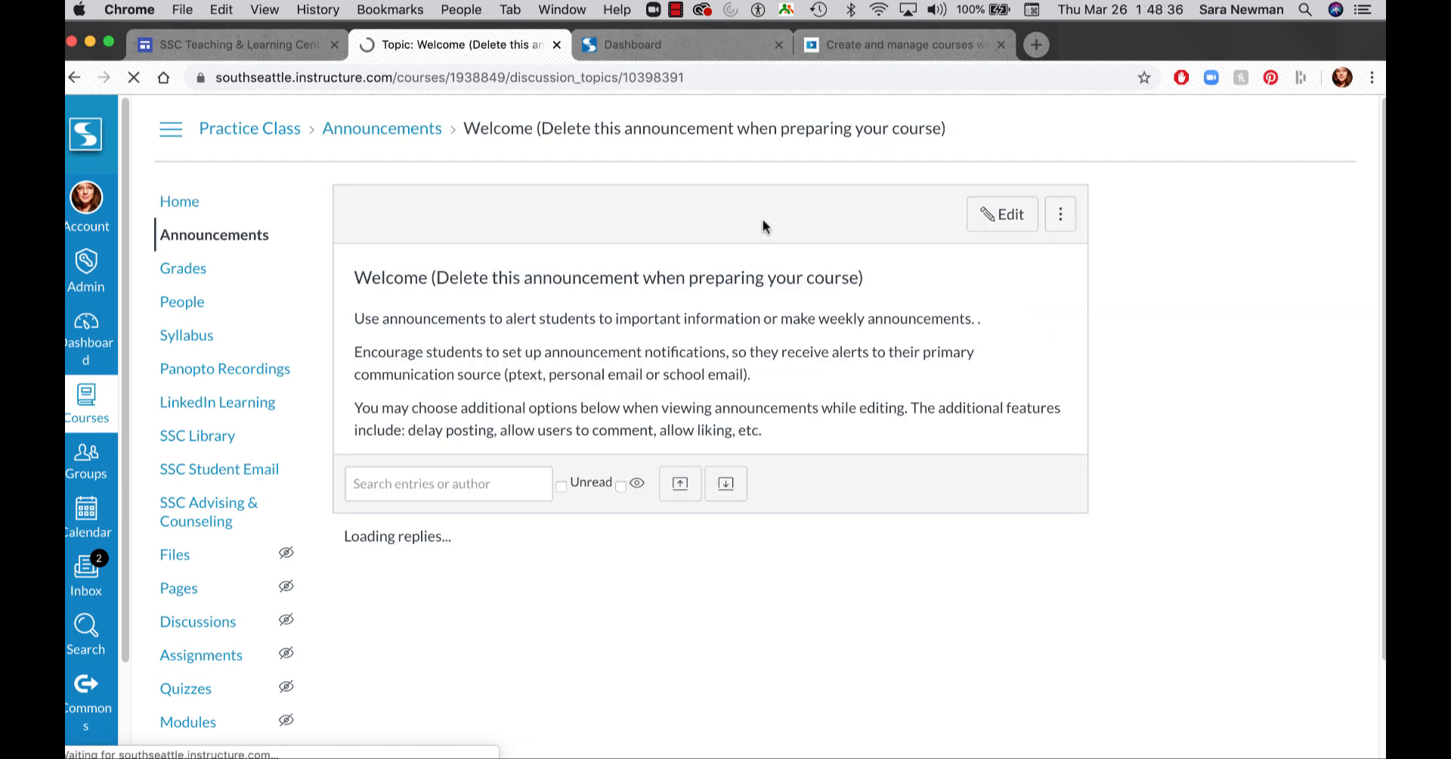
pyautogui.click(1060, 214)
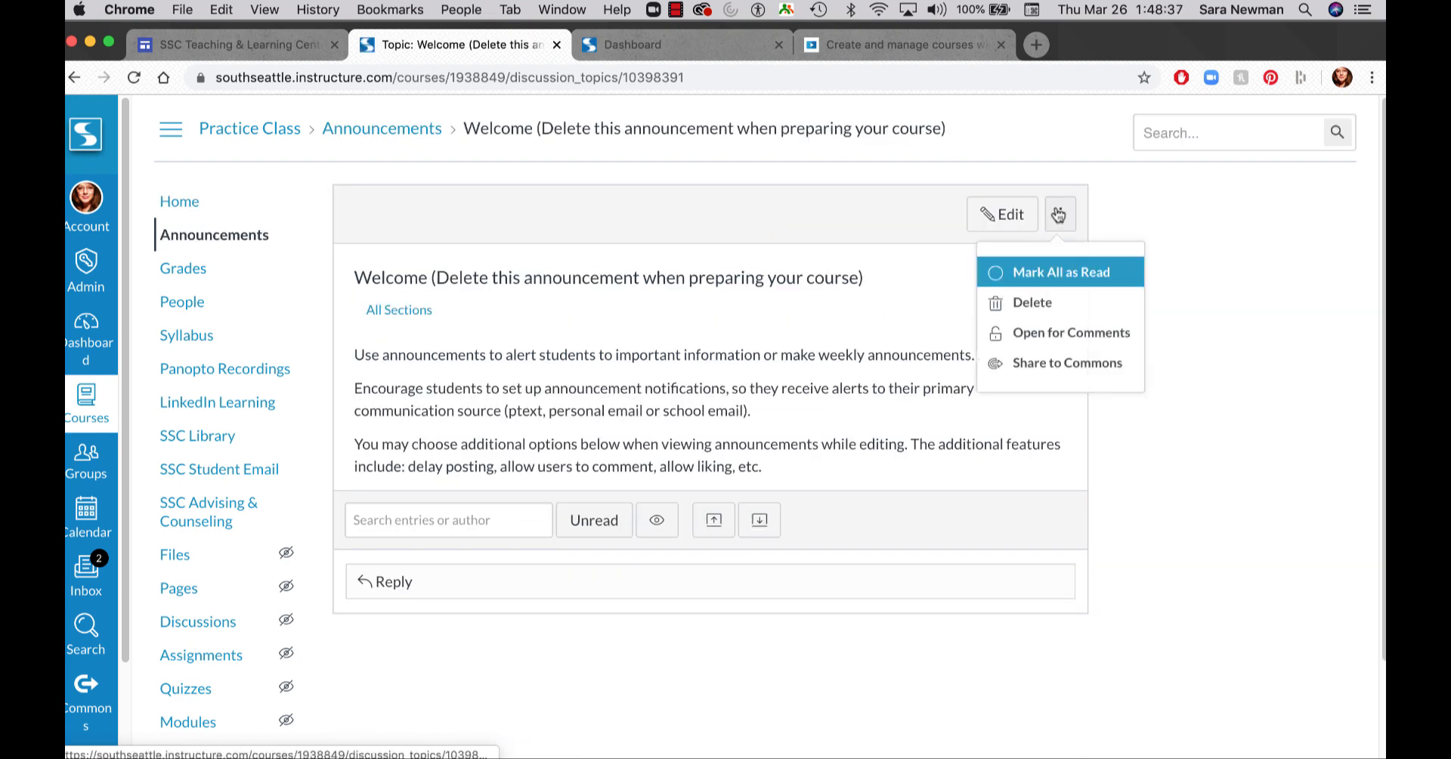
pyautogui.click(1054, 310)
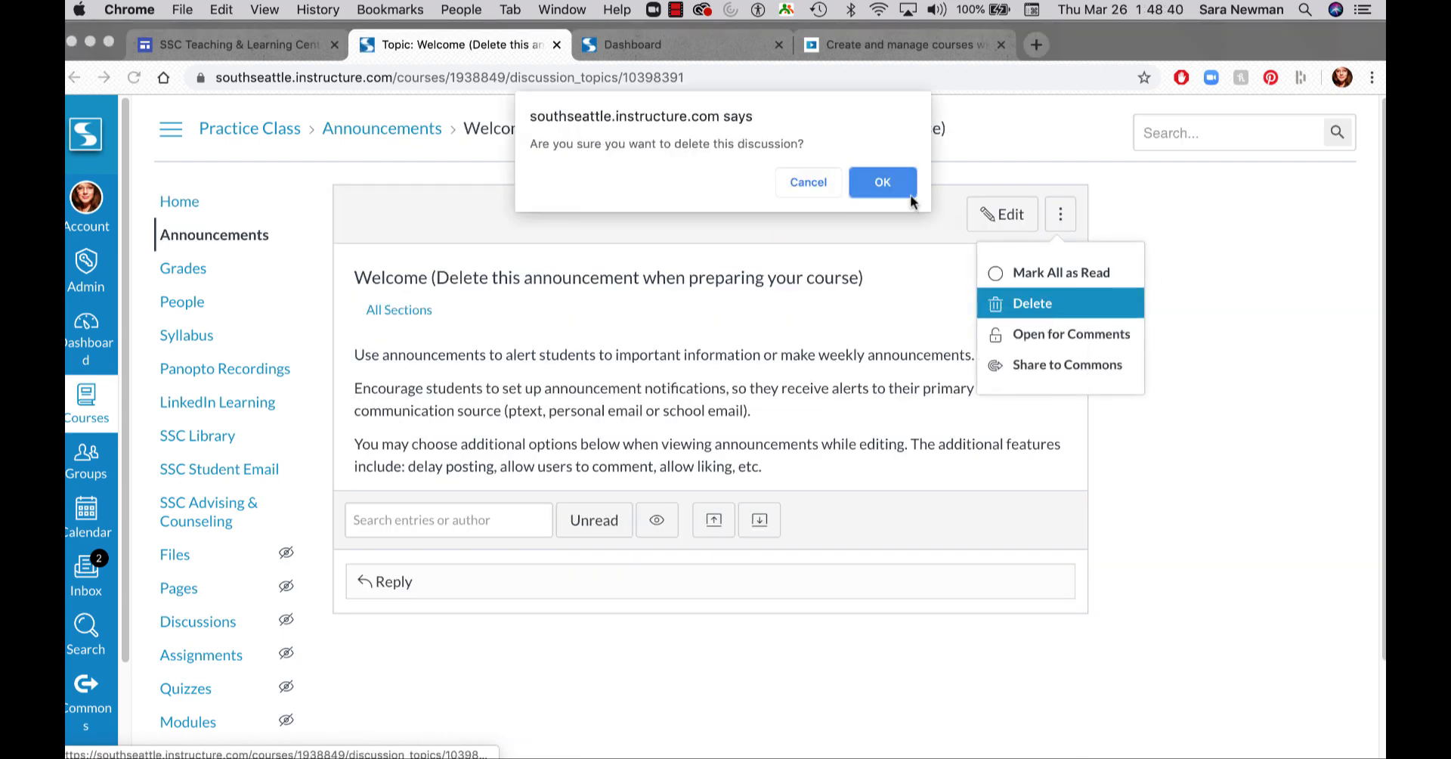
pyautogui.click(882, 182)
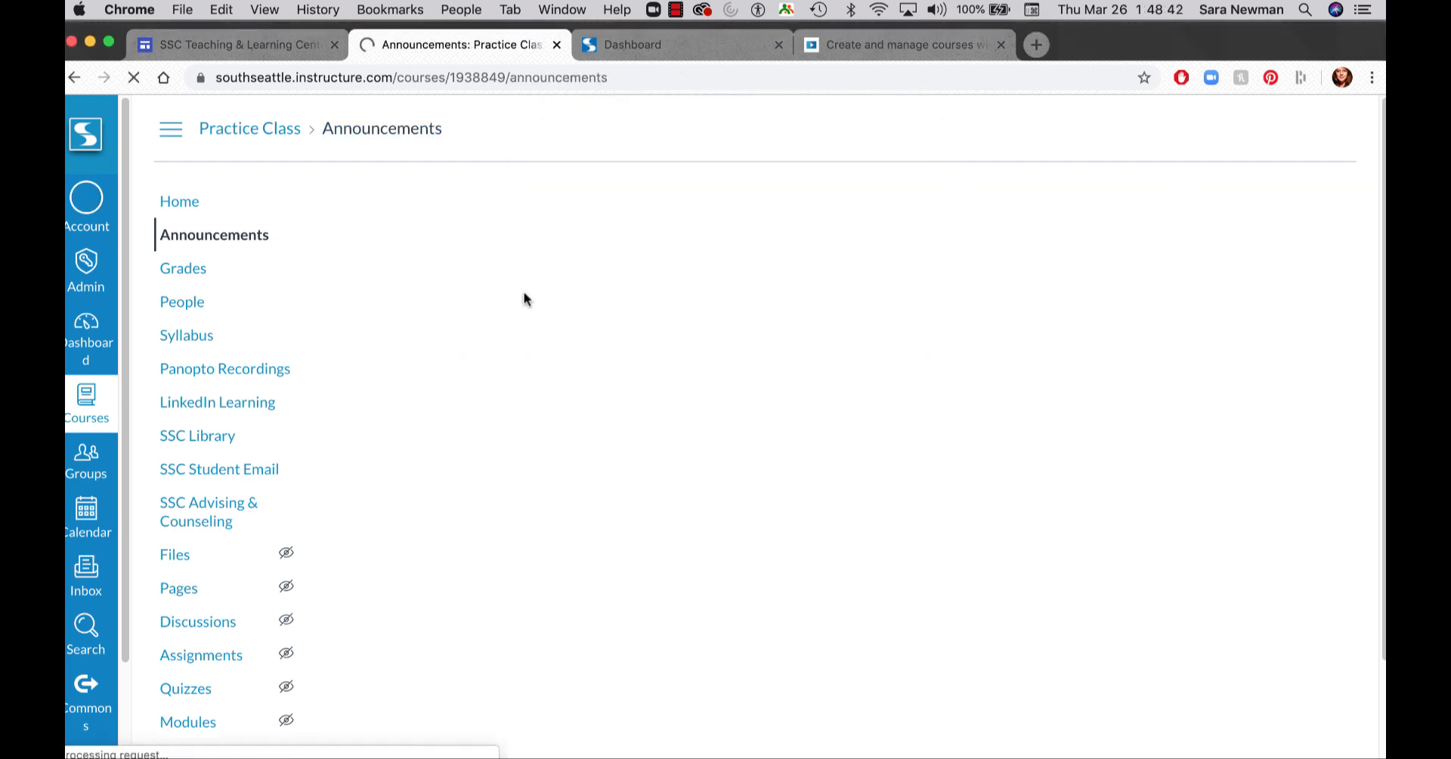
pyautogui.click(179, 203)
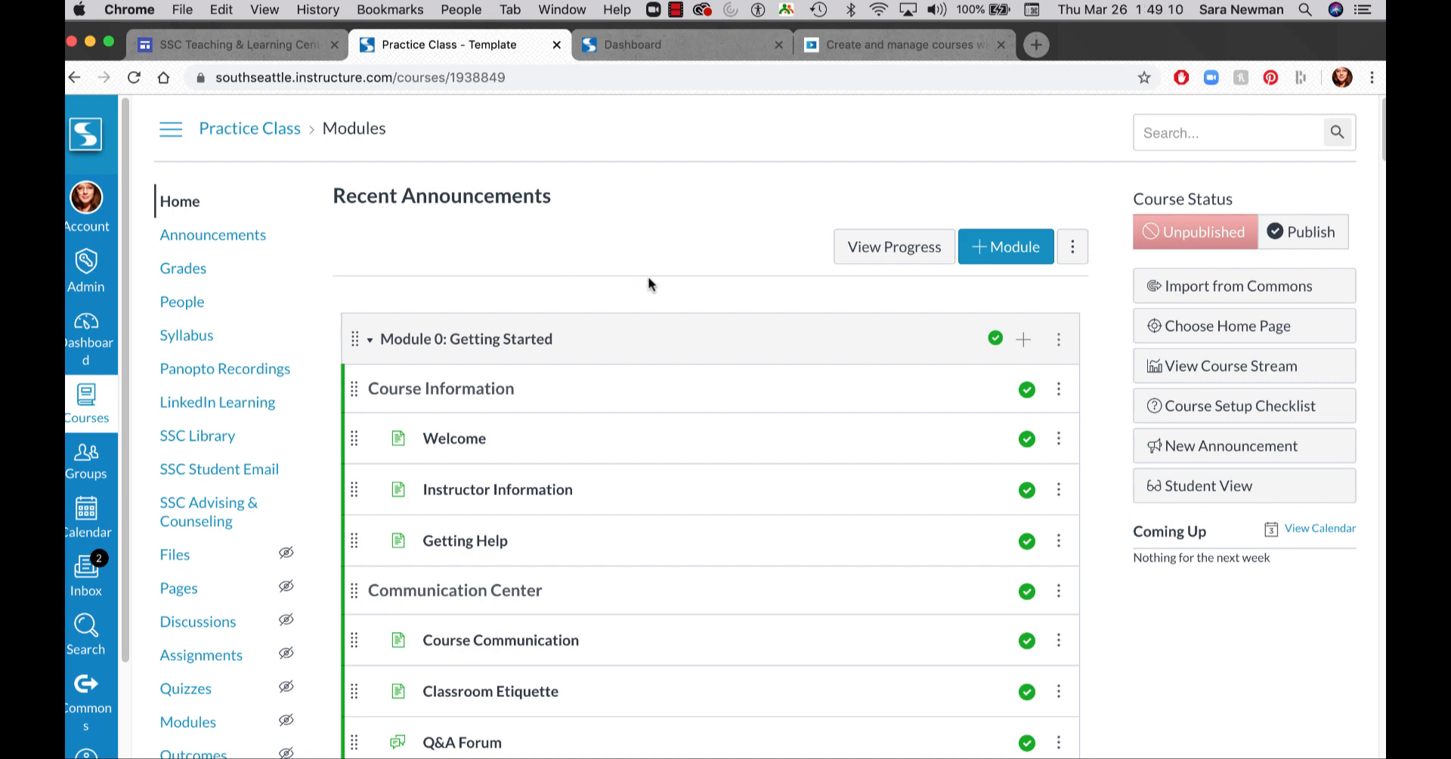
# Scroll through the Practice Class home page, from Recent Announcements down to Module 0: Getting Started.
pyautogui.scroll(-3, 662, 260)
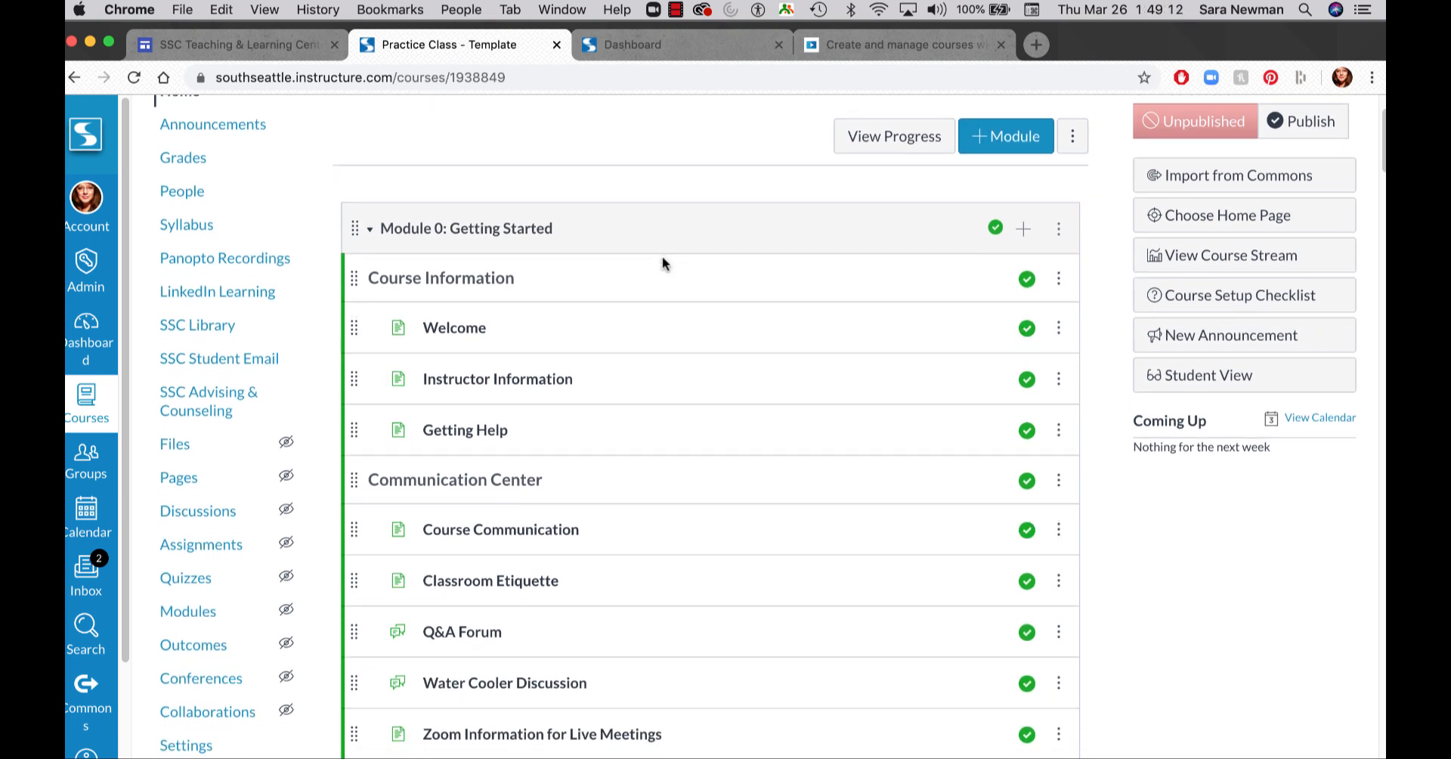
pyautogui.scroll(2, 661, 260)
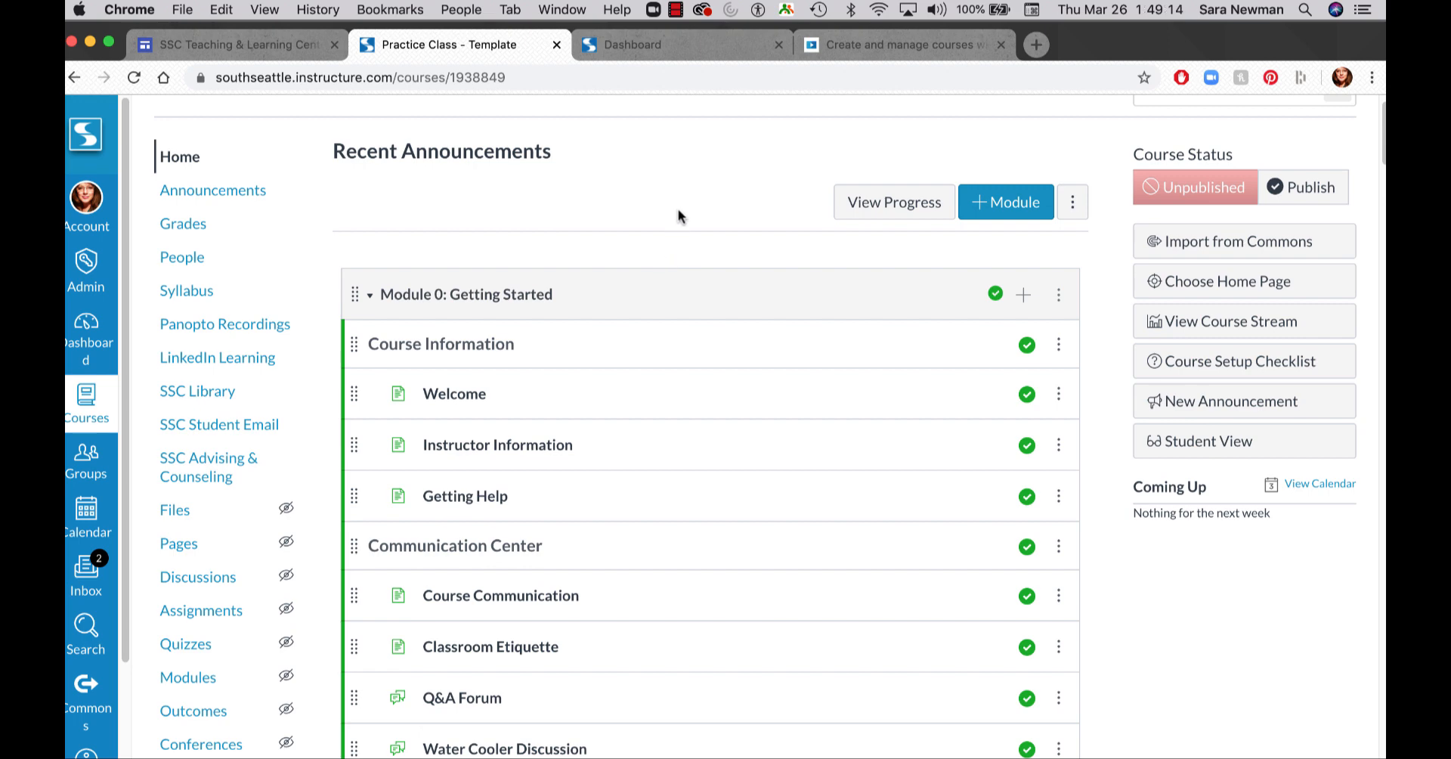
pyautogui.click(458, 393)
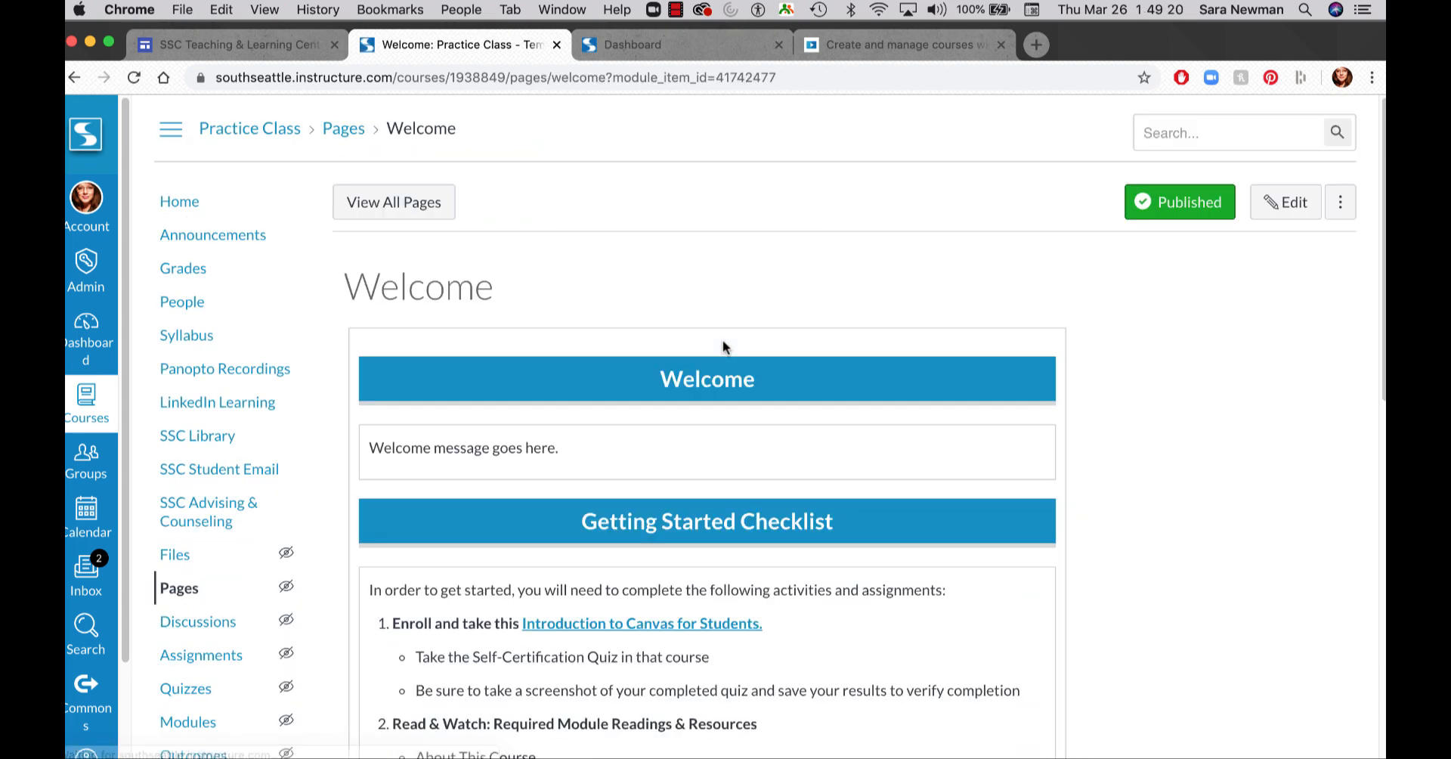
pyautogui.scroll(-3, 722, 347)
pyautogui.moveTo(587, 325); pyautogui.dragTo(391, 321)
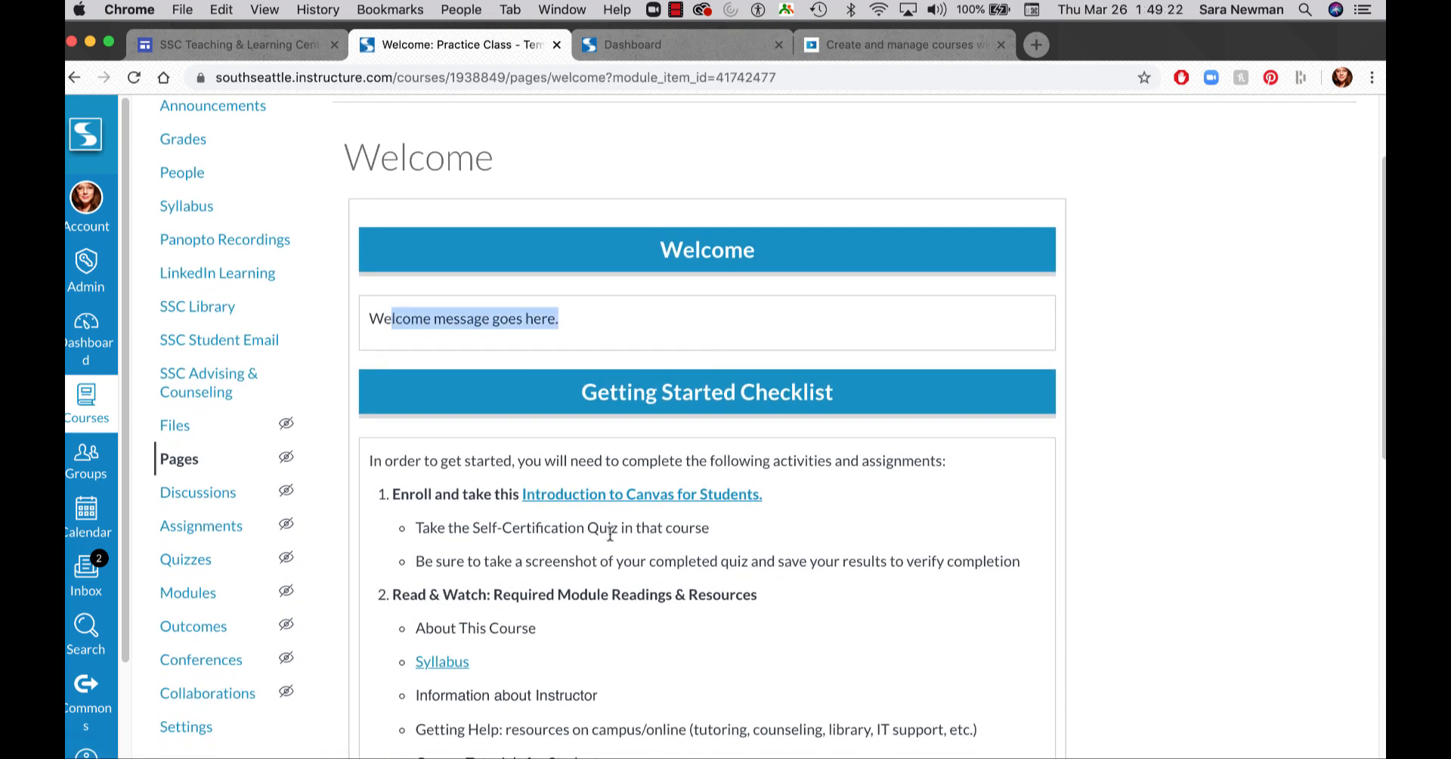
pyautogui.scroll(-5, 610, 534)
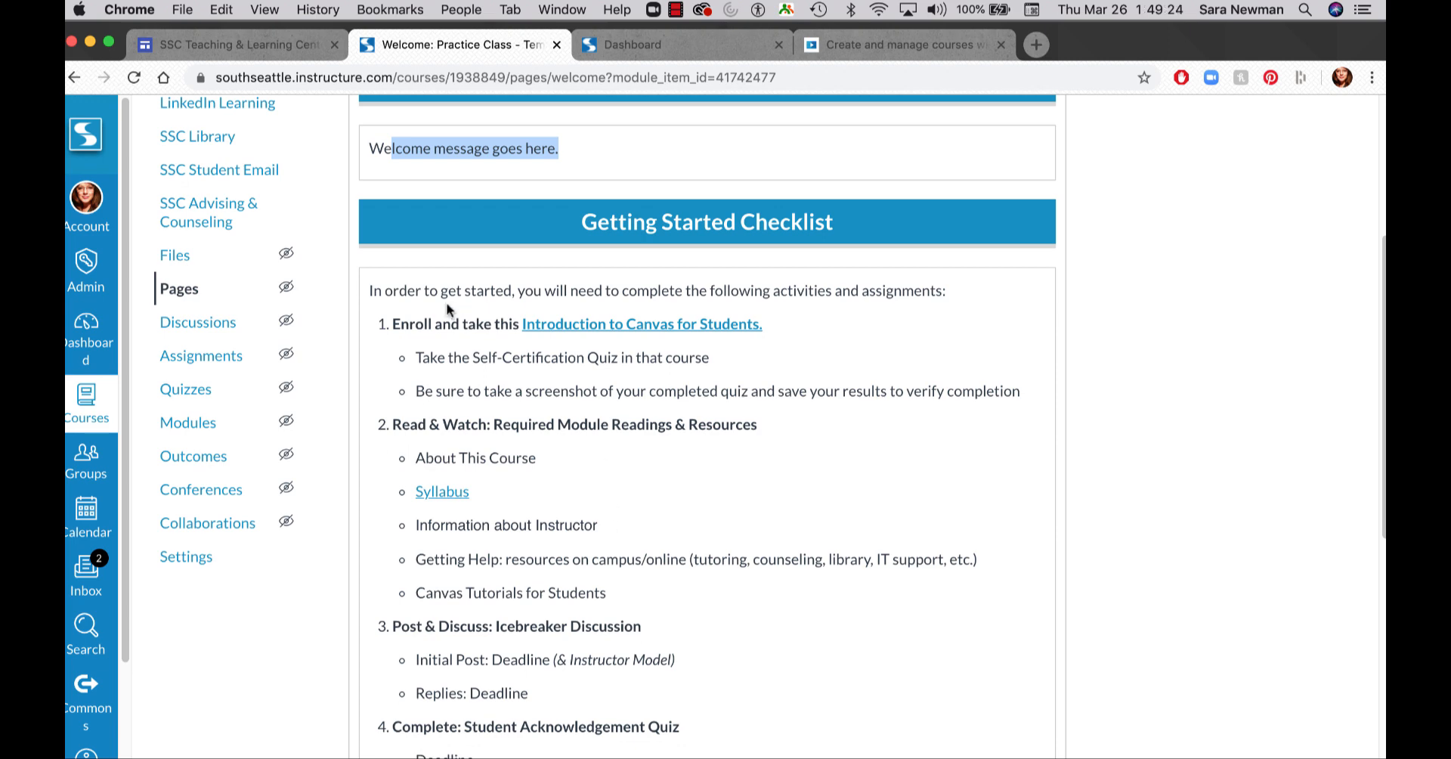
pyautogui.click(669, 324)
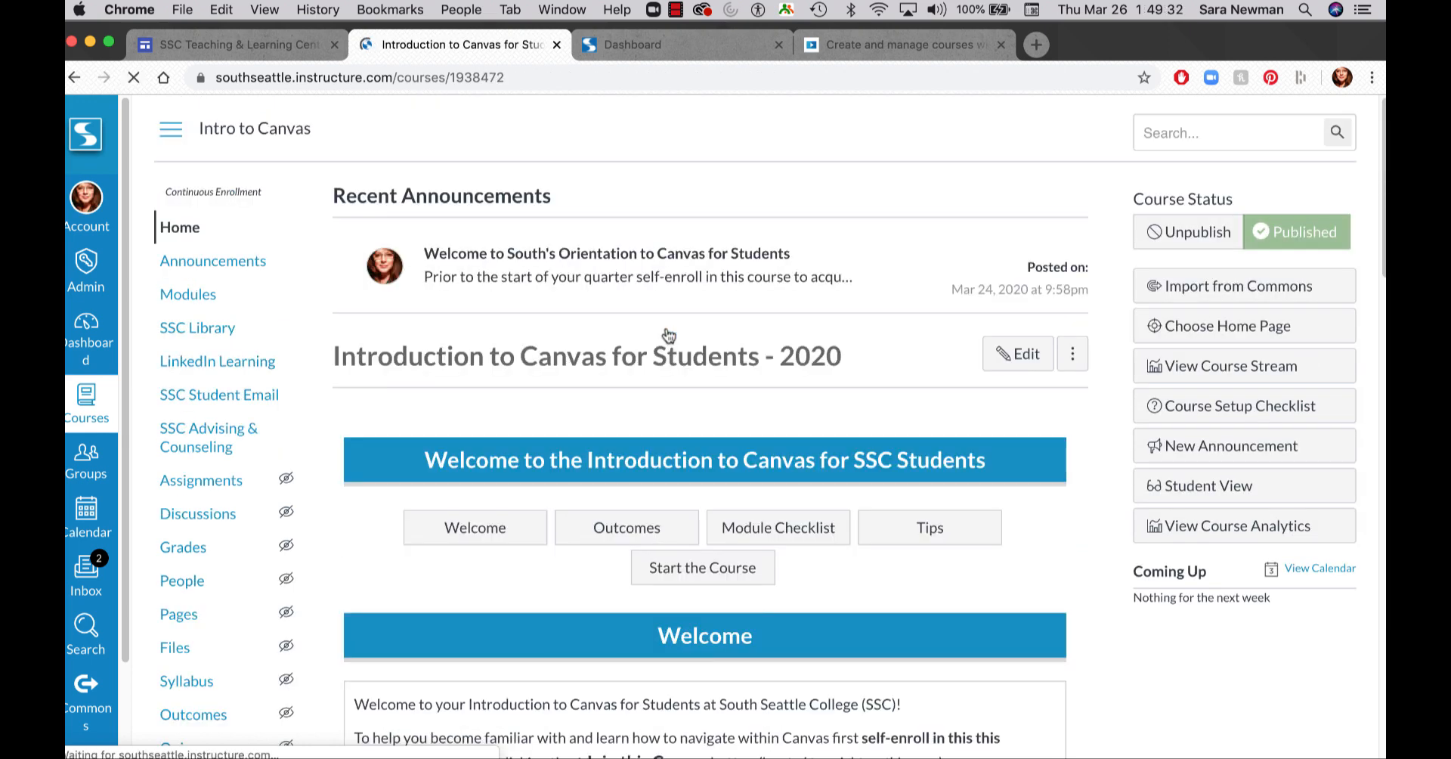
pyautogui.scroll(-5, 734, 494)
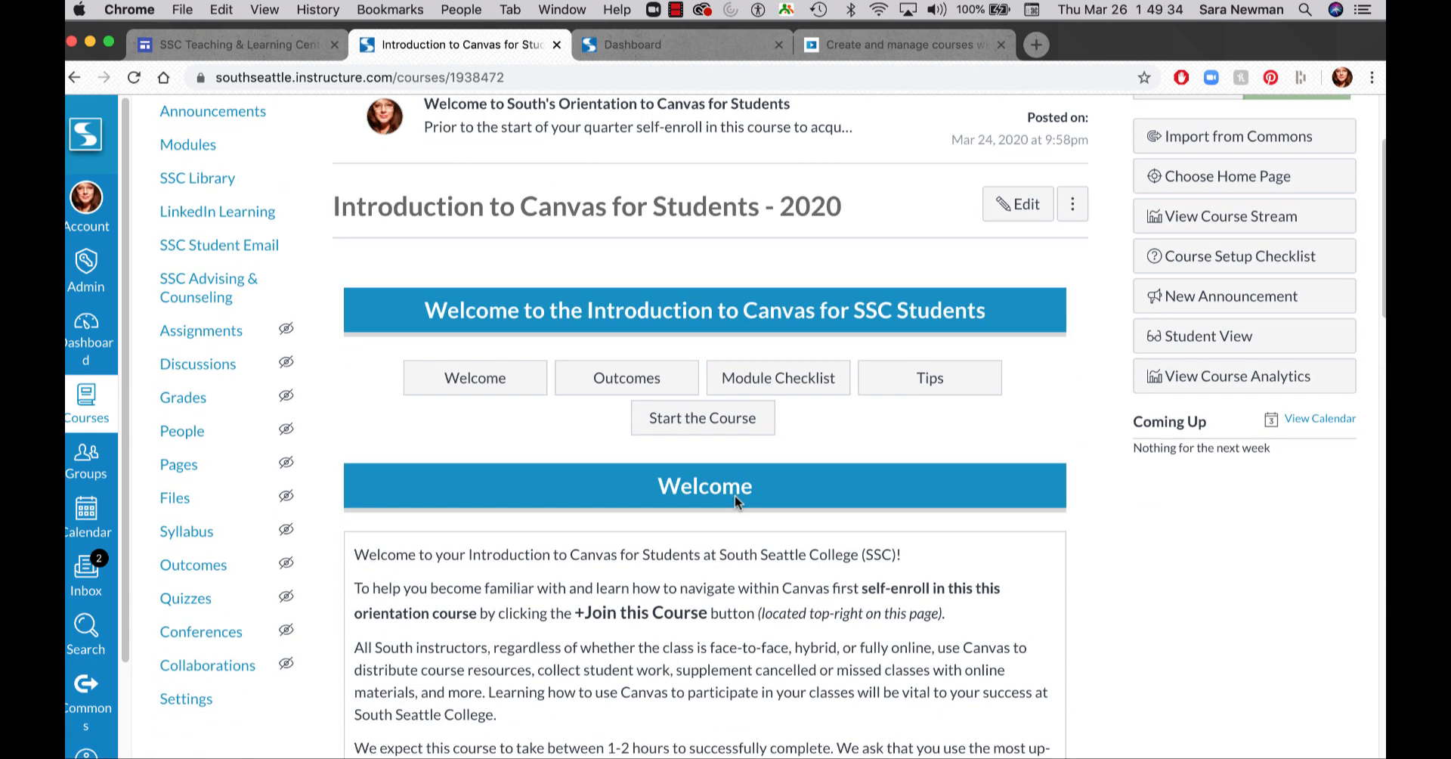
pyautogui.scroll(4, 734, 494)
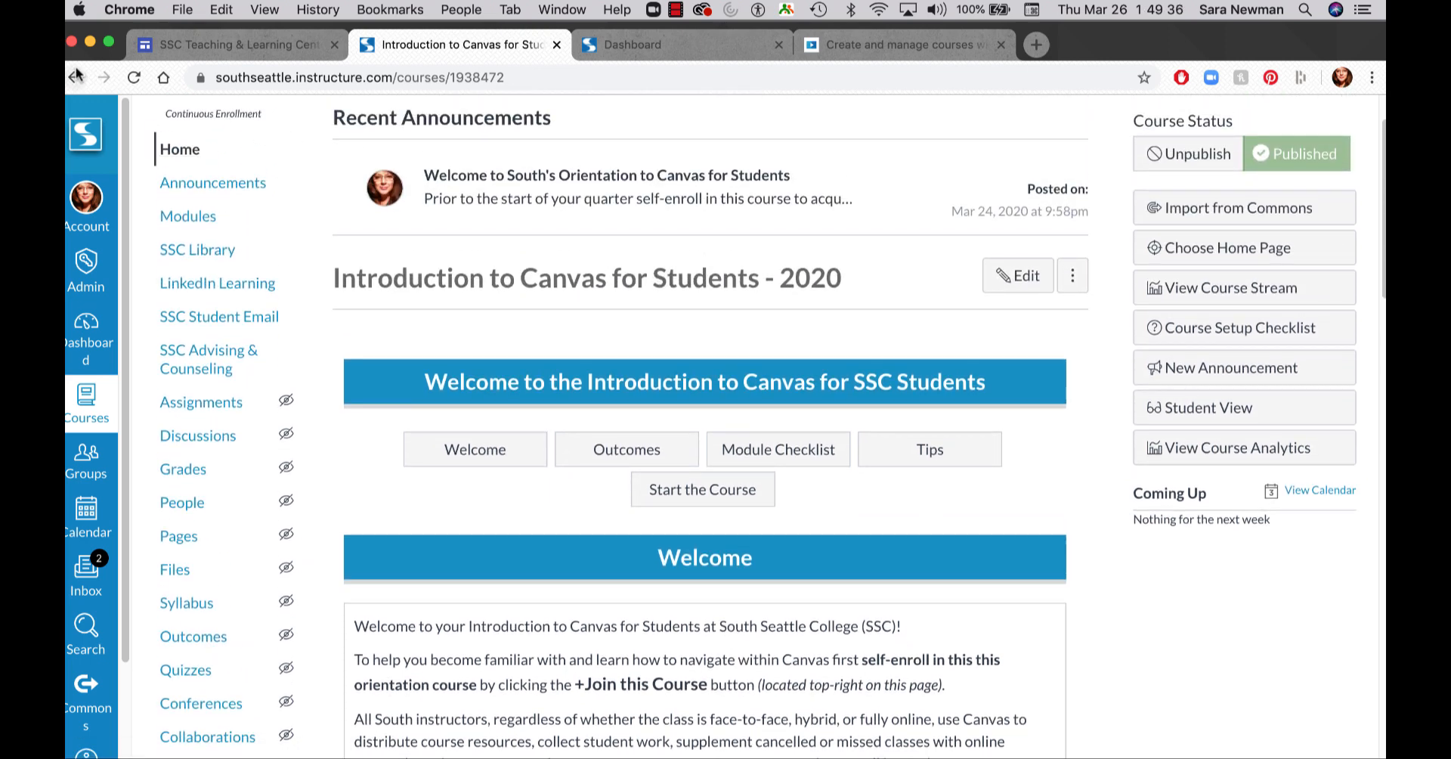
pyautogui.click(74, 77)
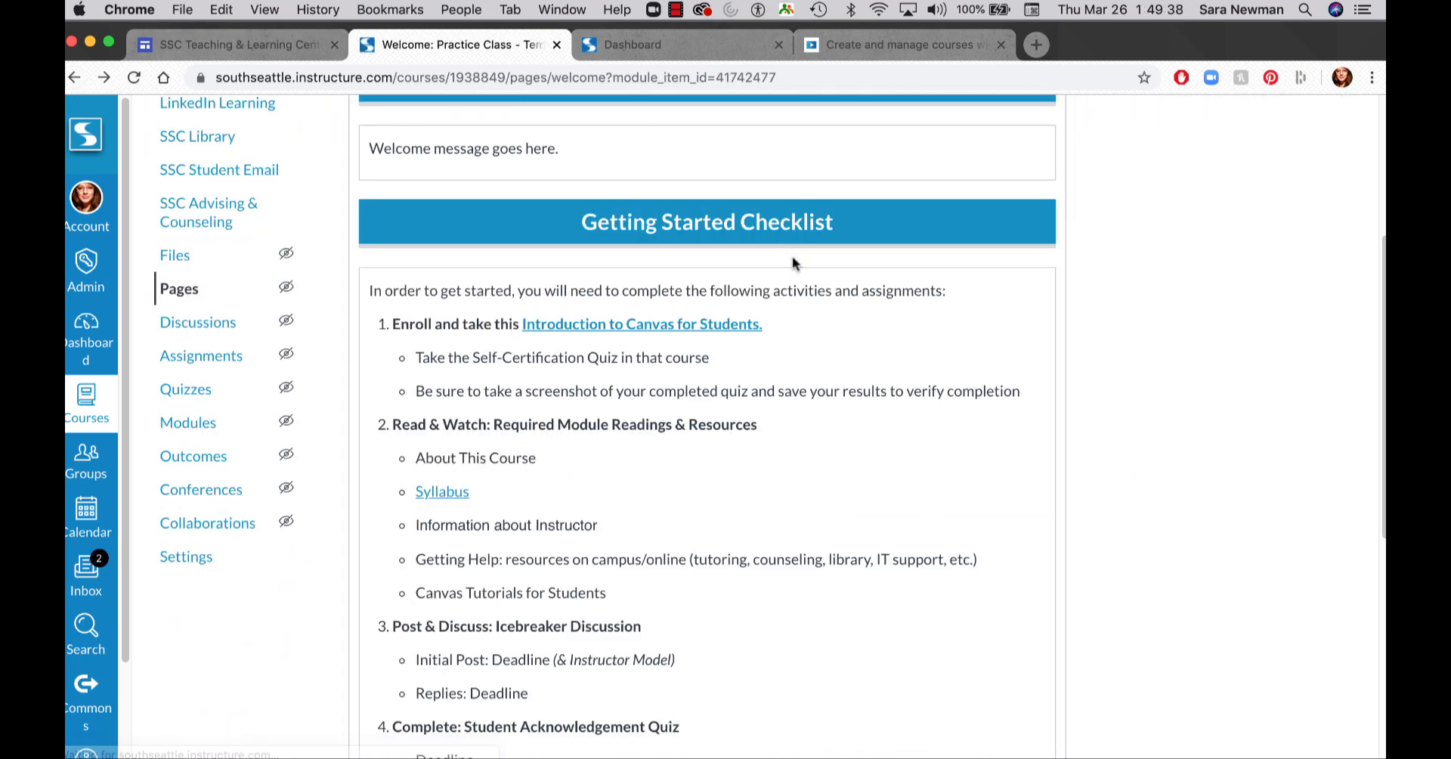
pyautogui.scroll(-4, 836, 429)
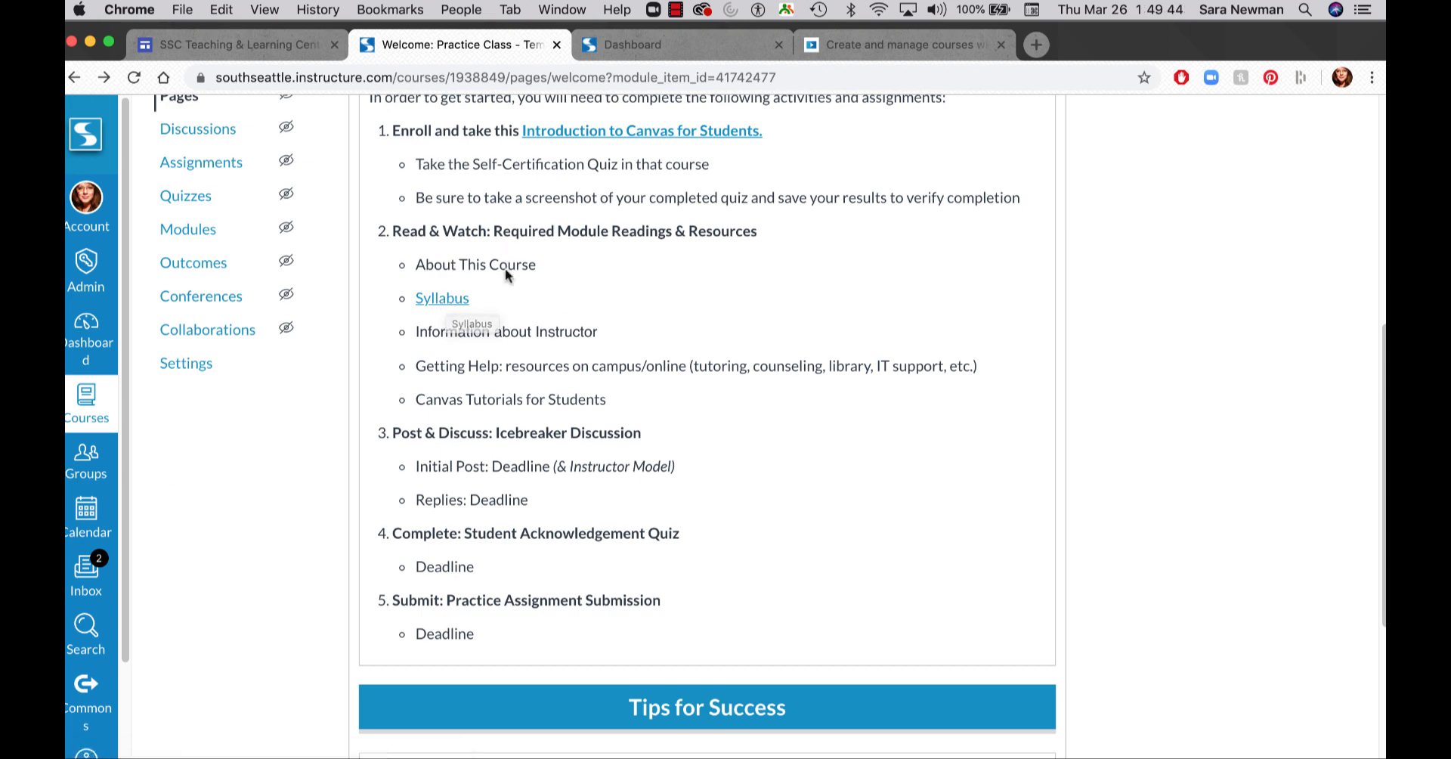
pyautogui.scroll(-1, 610, 286)
pyautogui.scroll(-3, 609, 286)
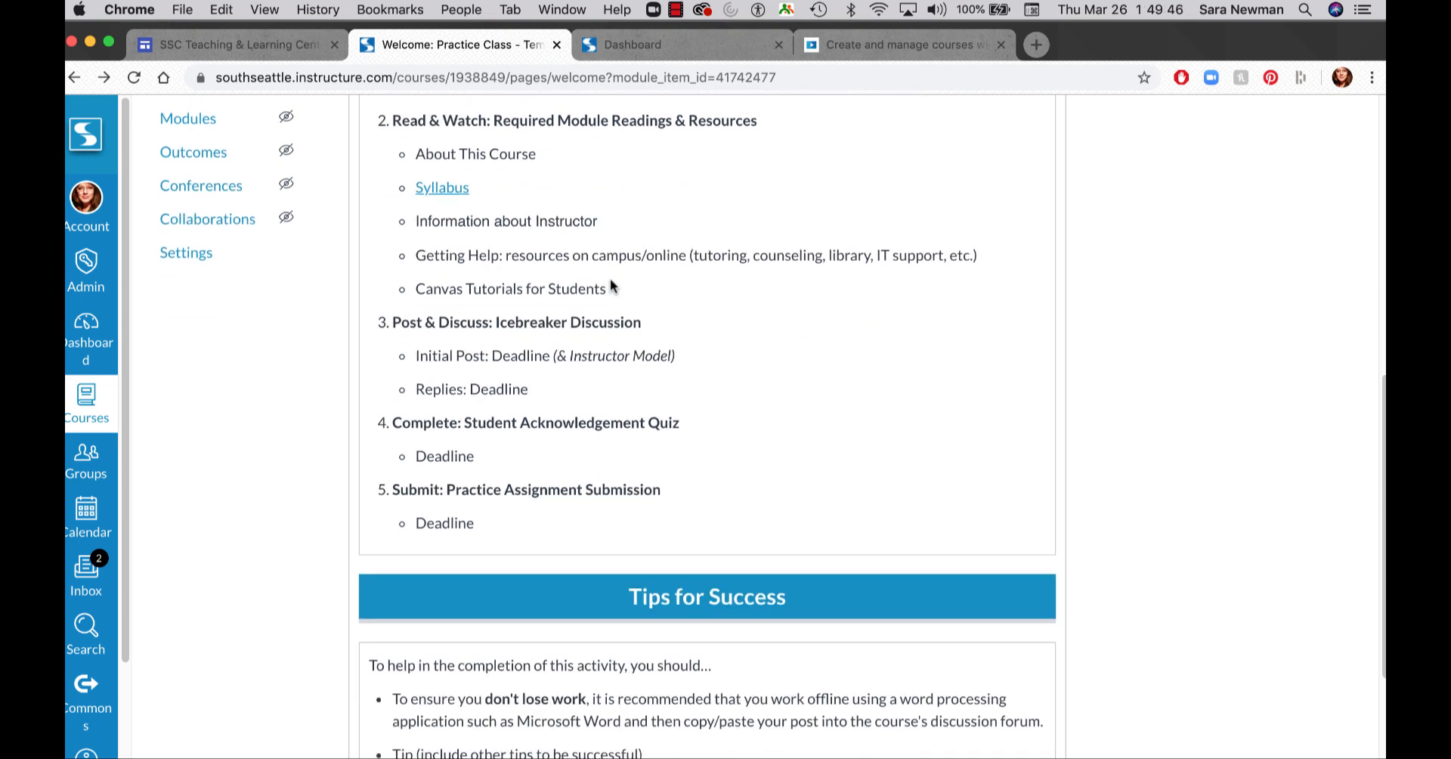
pyautogui.scroll(-6, 556, 267)
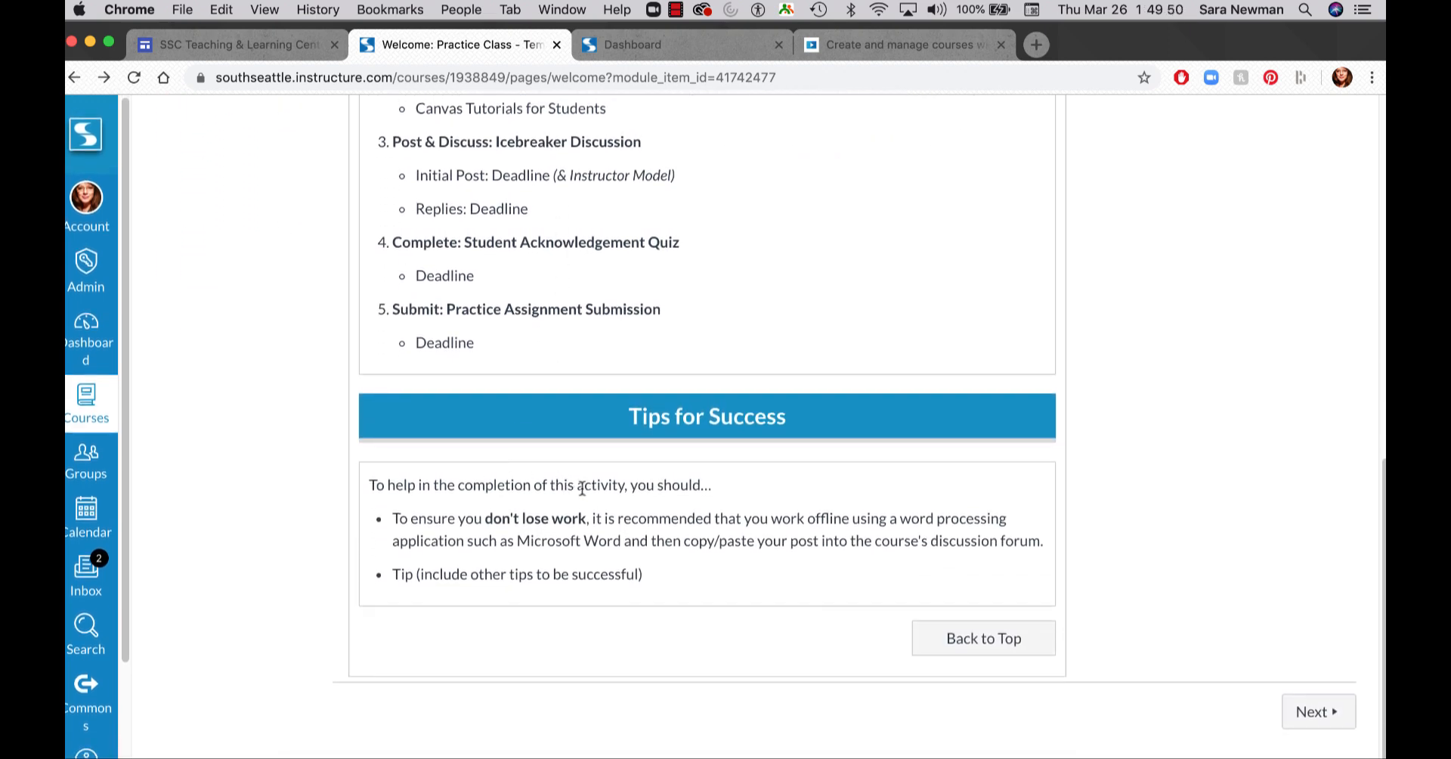
pyautogui.scroll(15, 588, 485)
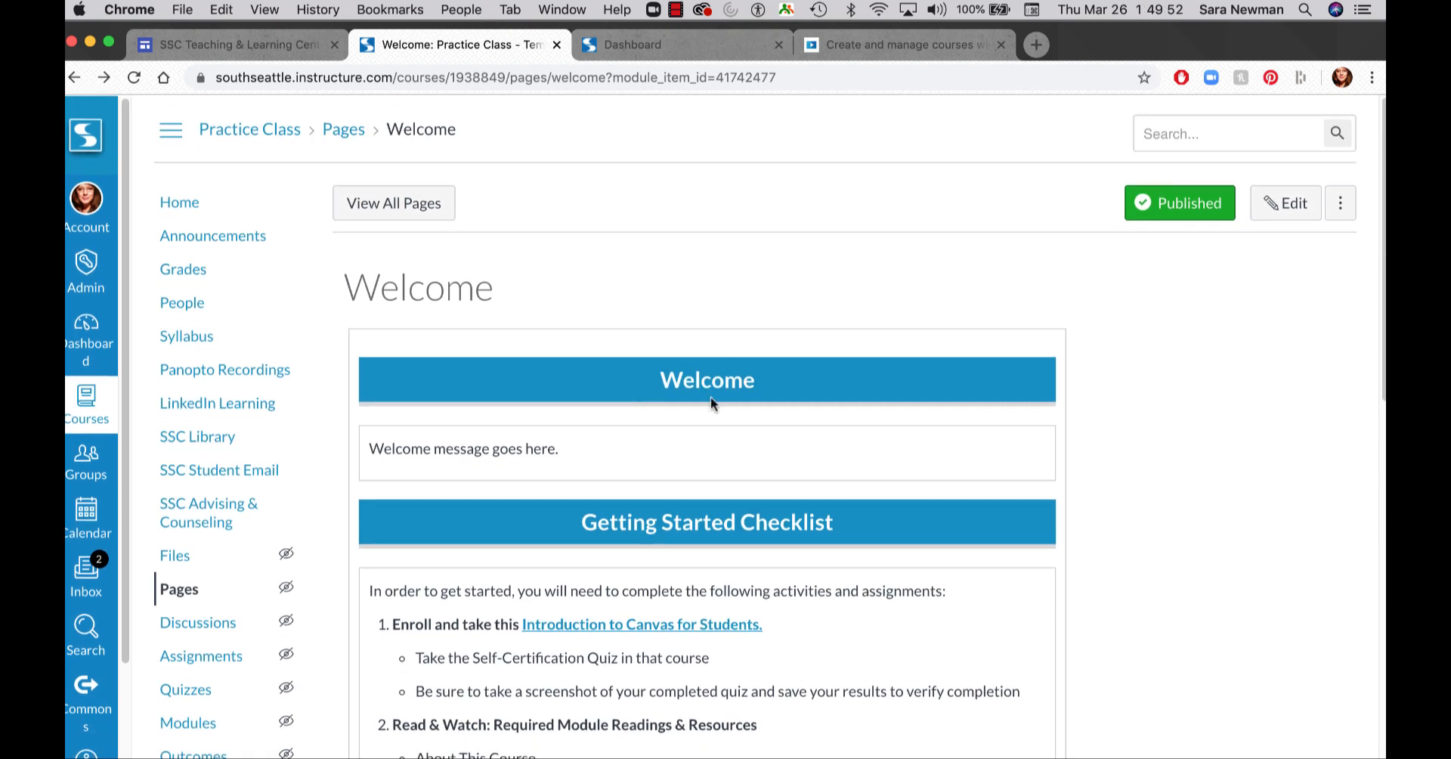
pyautogui.click(185, 207)
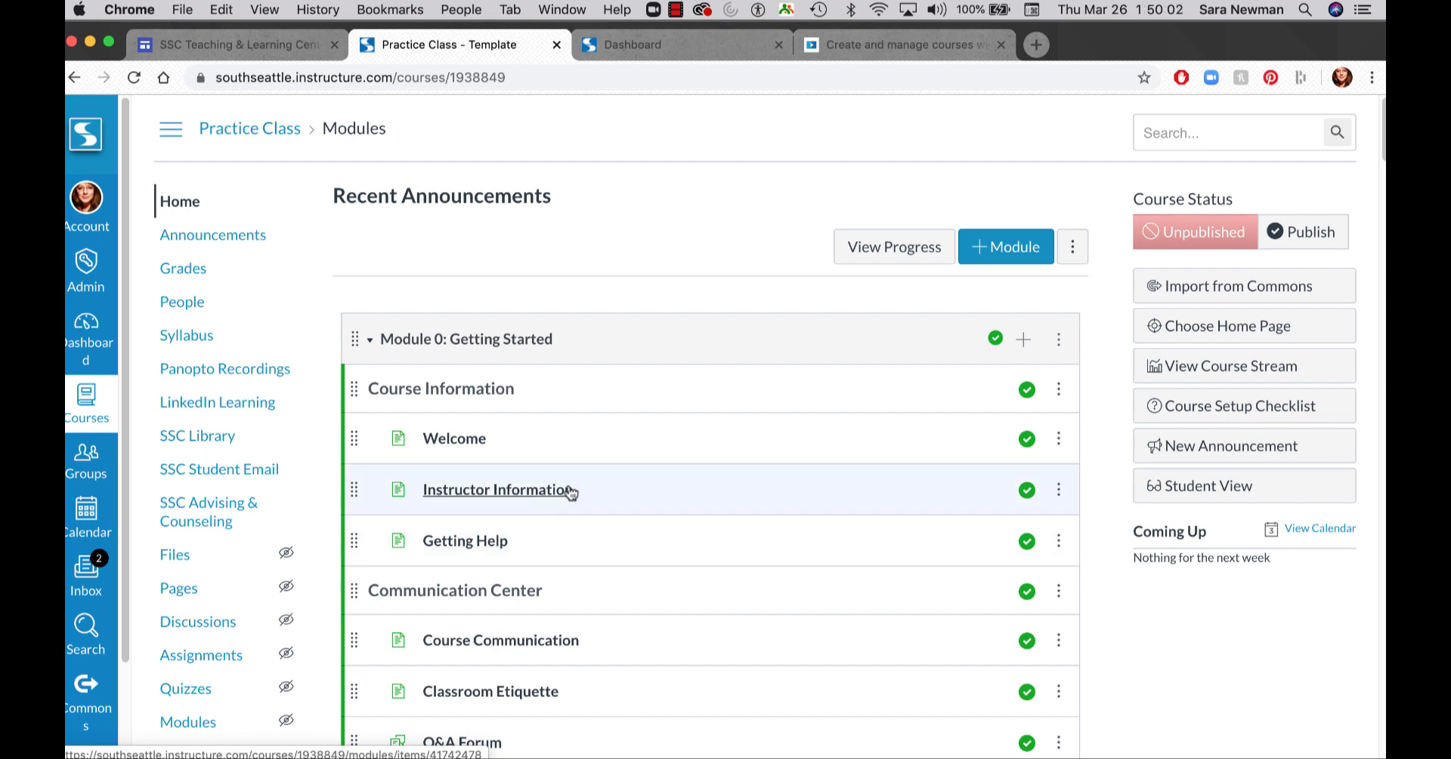
pyautogui.scroll(-3, 566, 492)
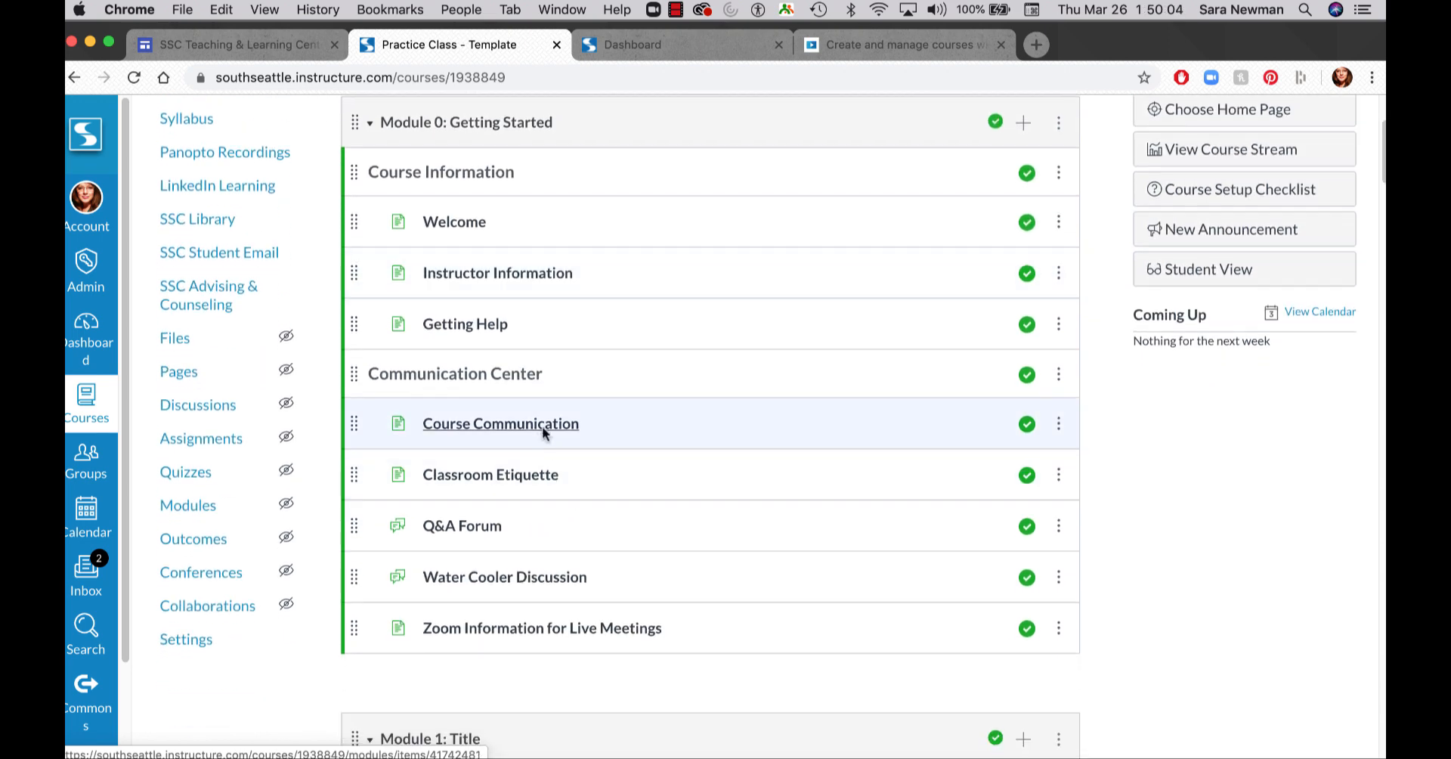
pyautogui.scroll(-5, 570, 538)
pyautogui.rightClick(572, 542)
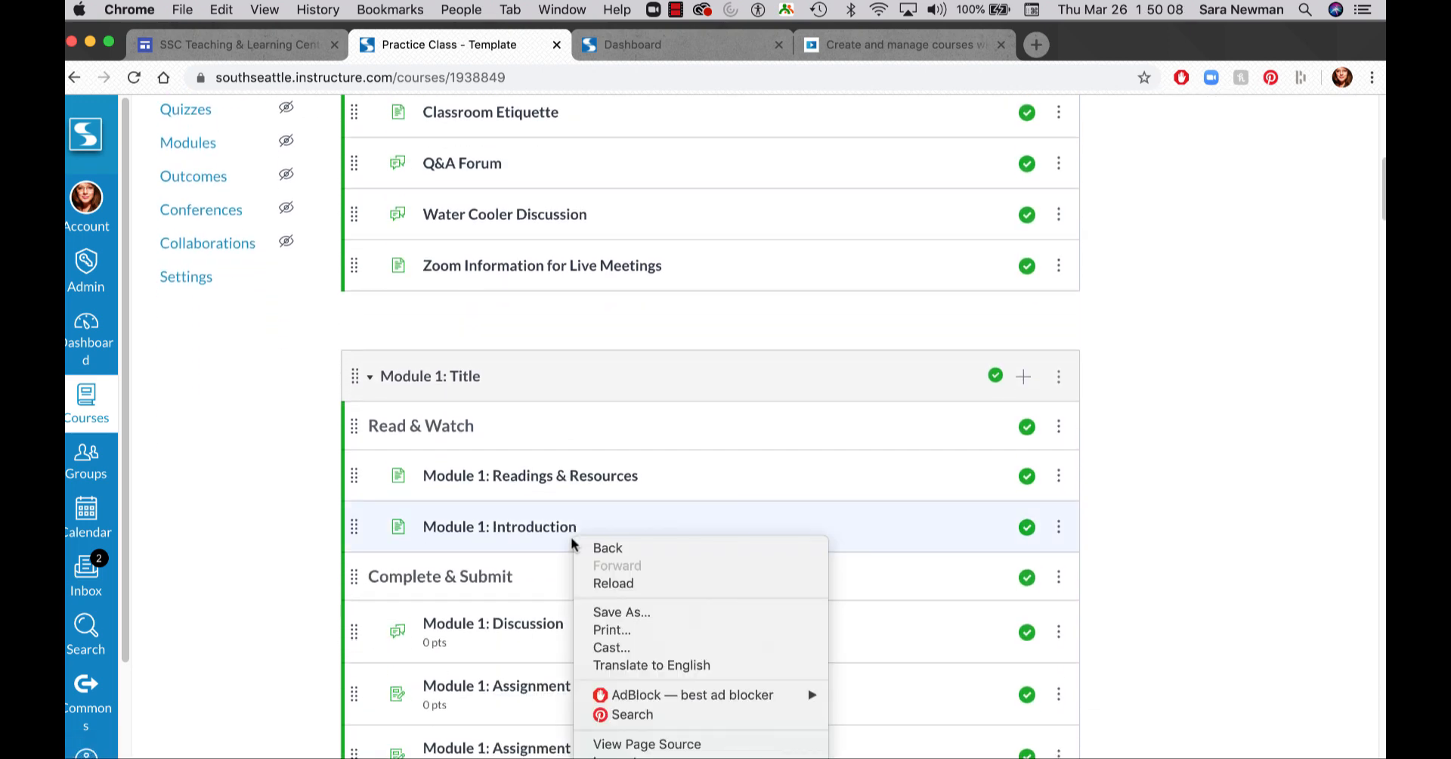
pyautogui.click(1167, 399)
pyautogui.scroll(-4, 859, 583)
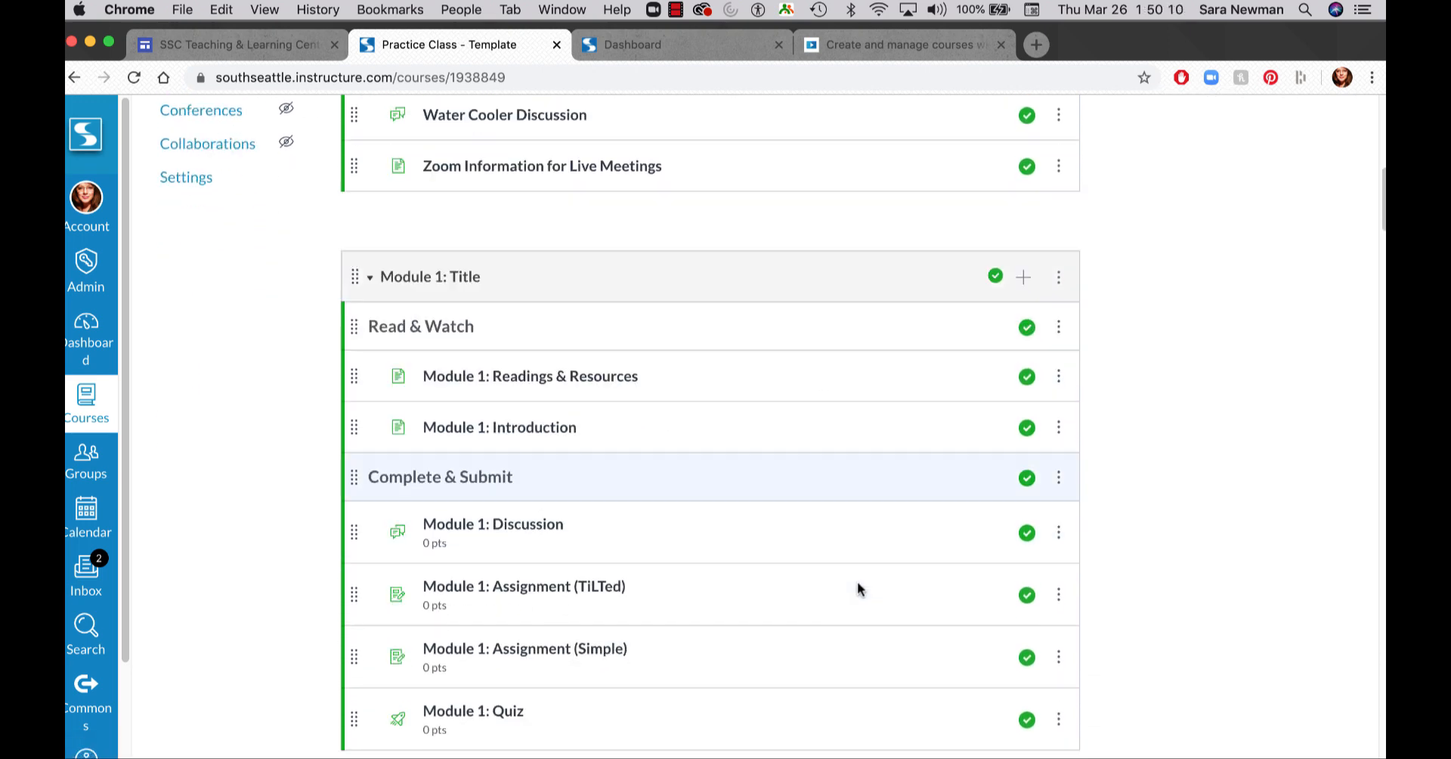
pyautogui.scroll(-2, 856, 589)
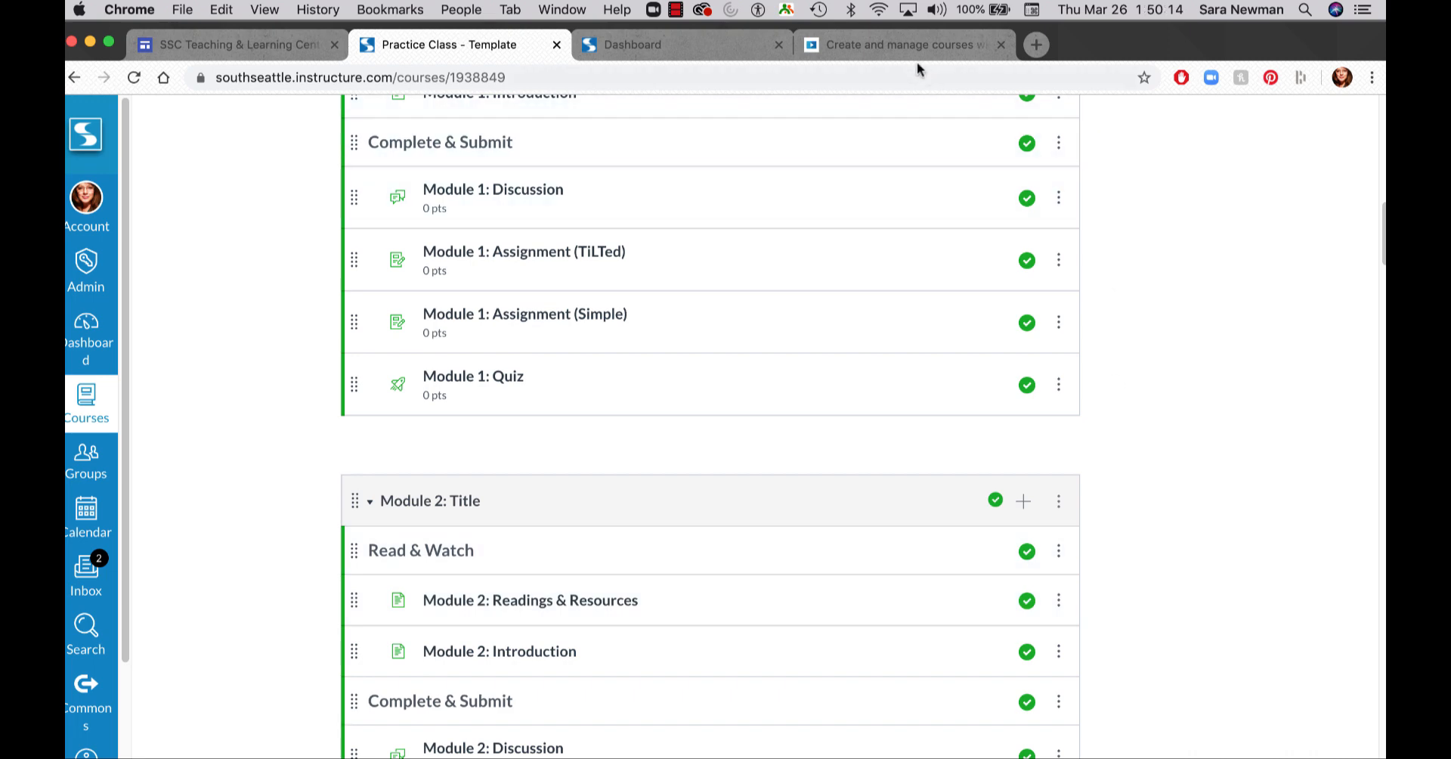
pyautogui.click(279, 48)
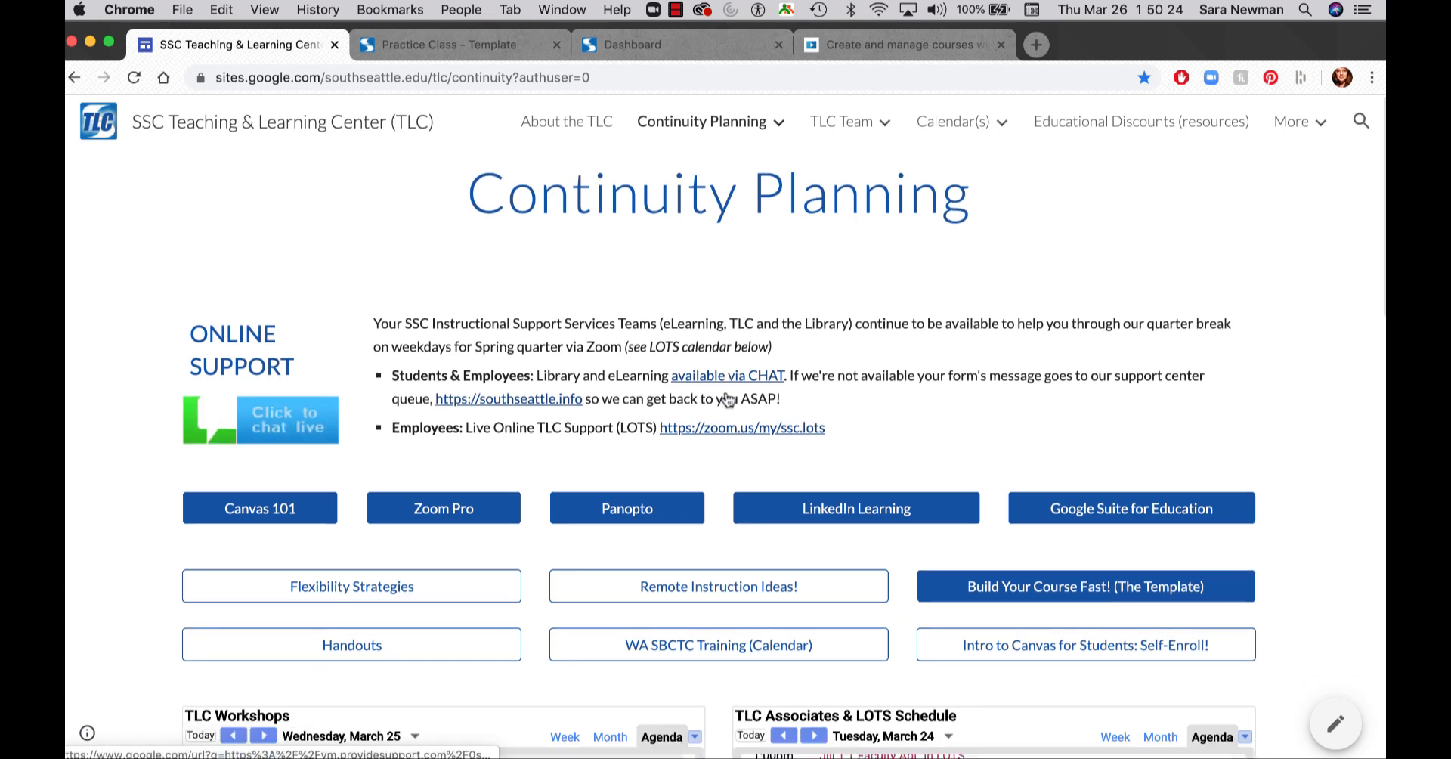
pyautogui.scroll(-5, 788, 387)
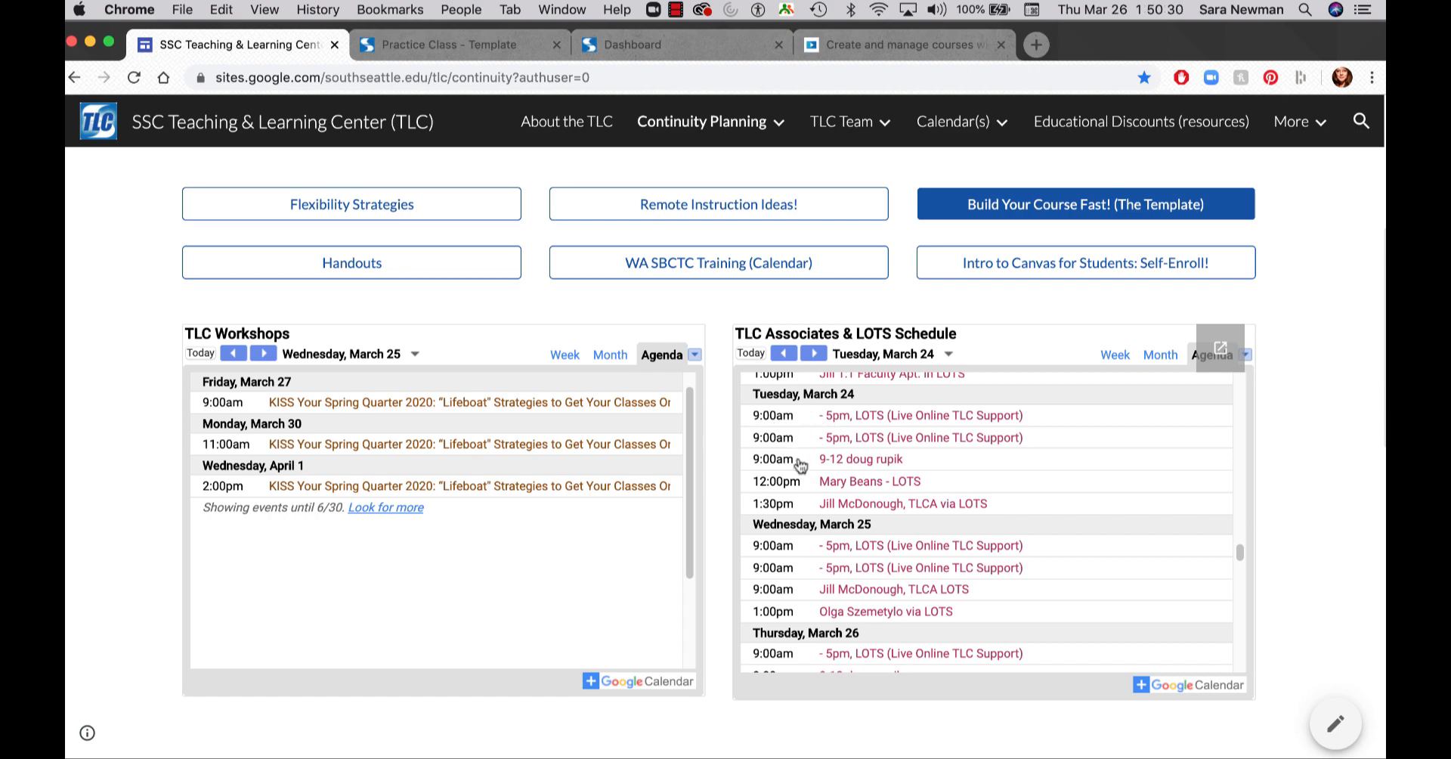
pyautogui.scroll(5, 944, 324)
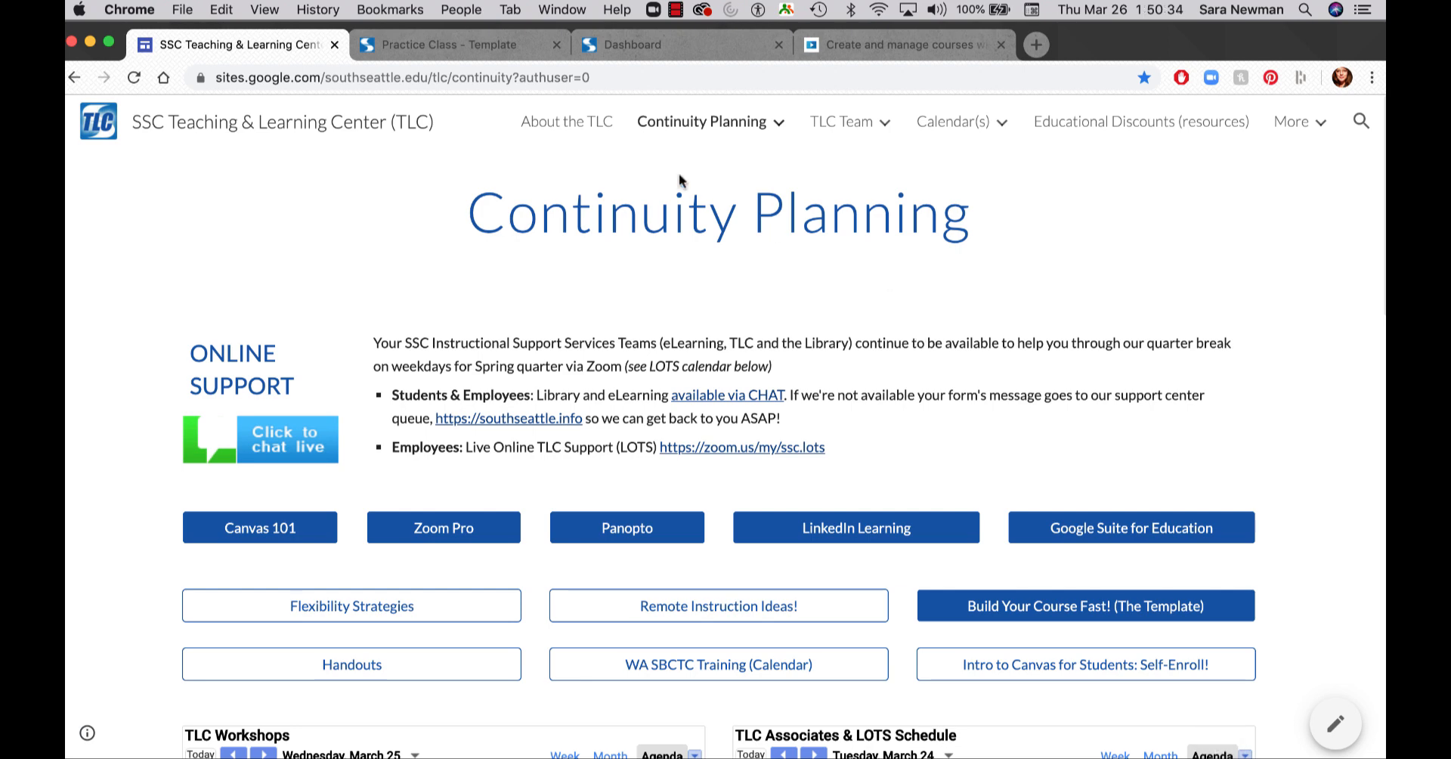
pyautogui.click(488, 53)
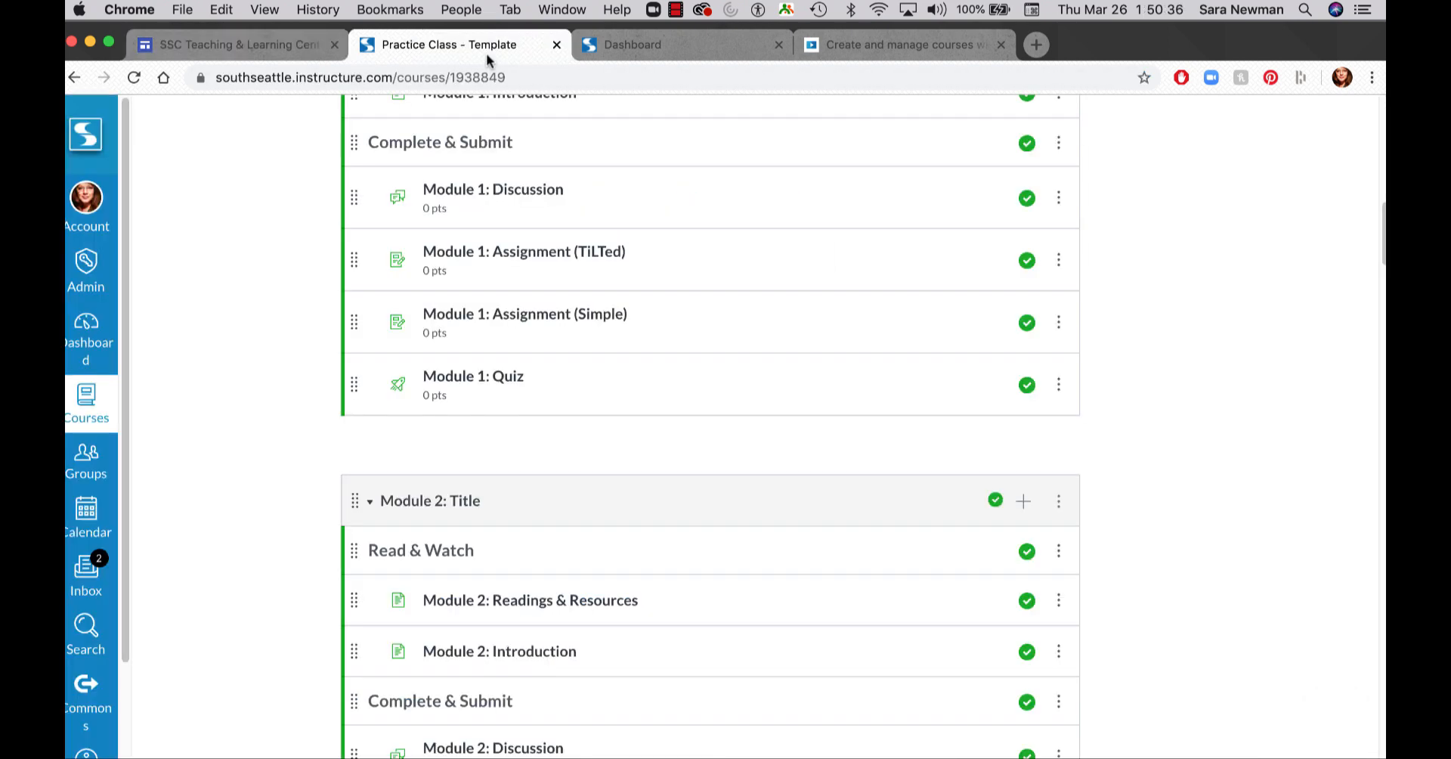
# Export the entire Practice Class course from Settings, using the 'Course' export type.
pyautogui.scroll(10, 526, 349)
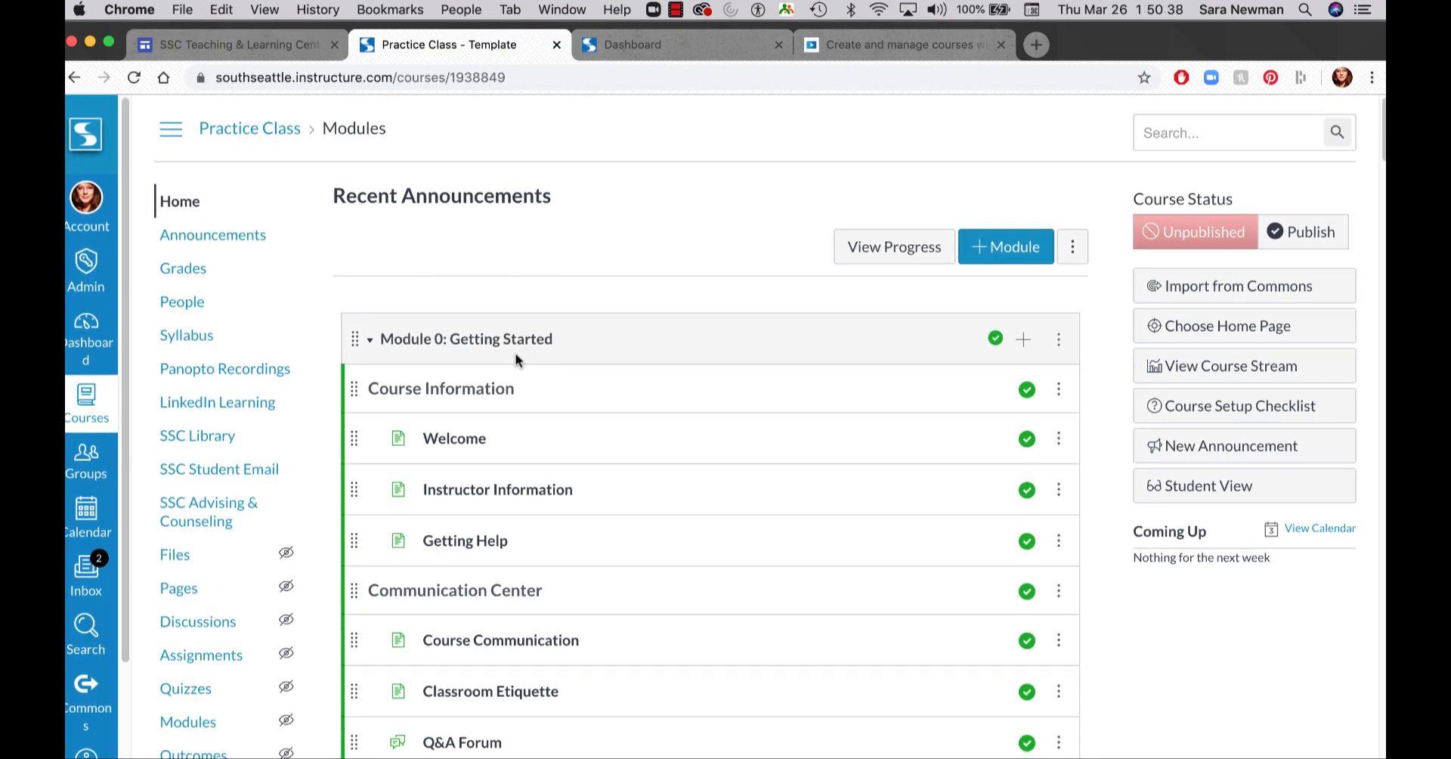
pyautogui.scroll(-7, 515, 352)
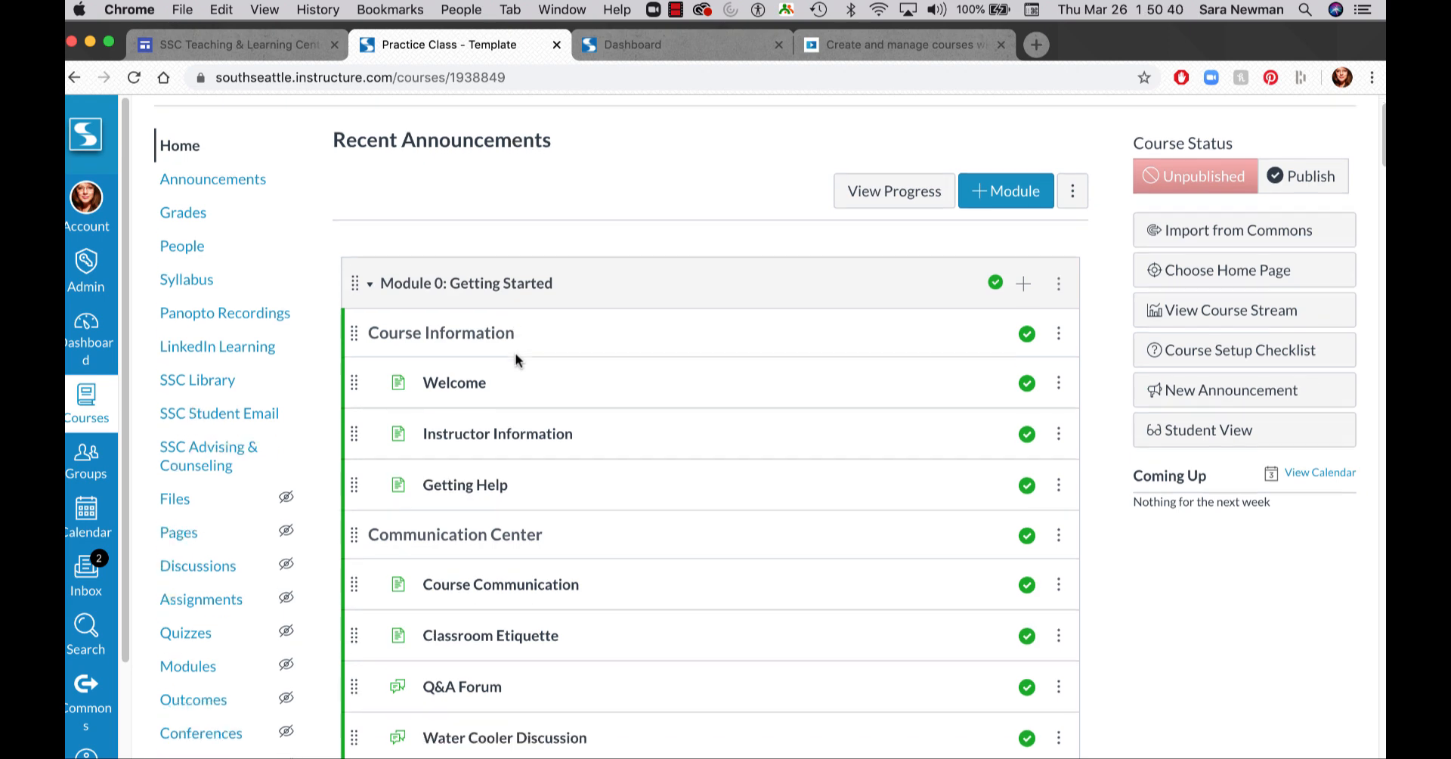
pyautogui.click(202, 359)
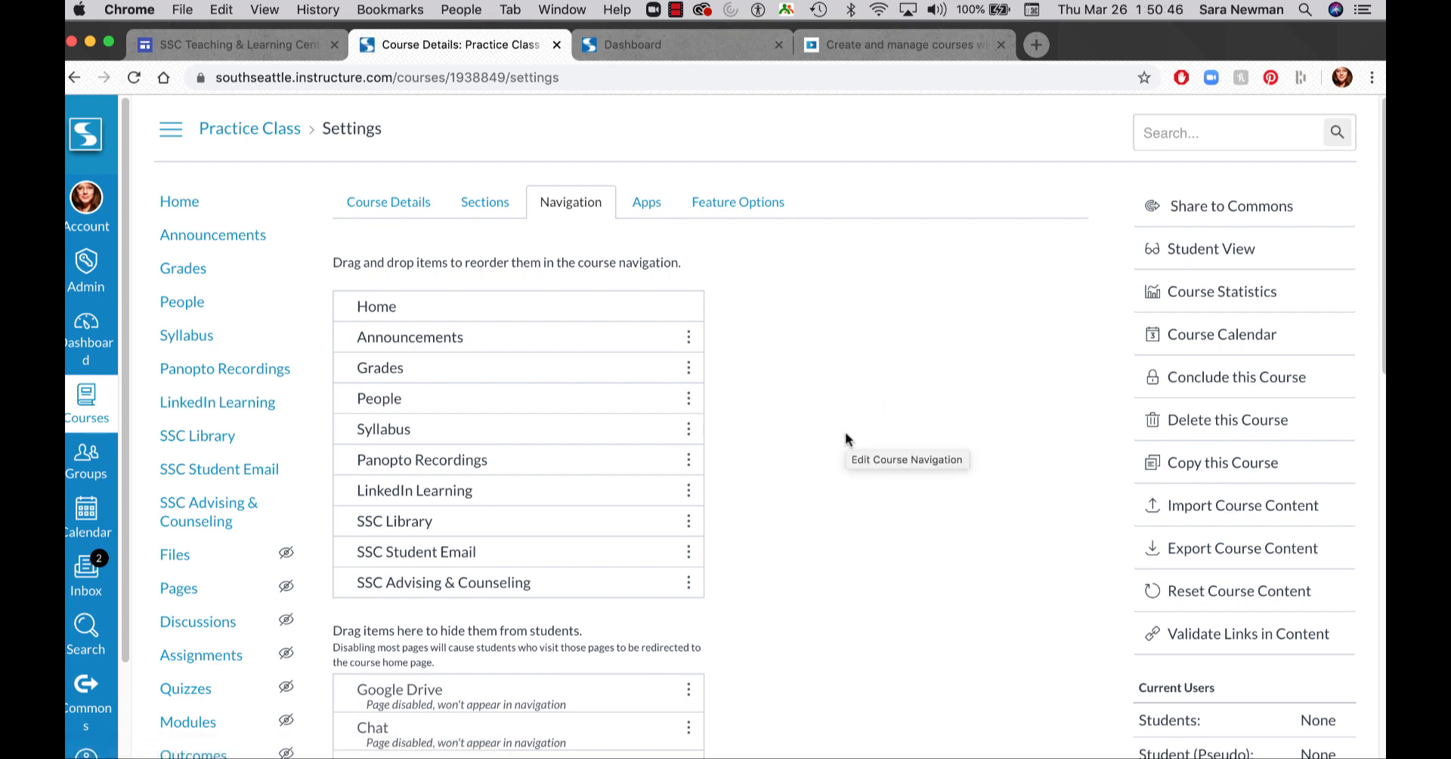
pyautogui.scroll(-5, 845, 439)
pyautogui.scroll(1, 845, 439)
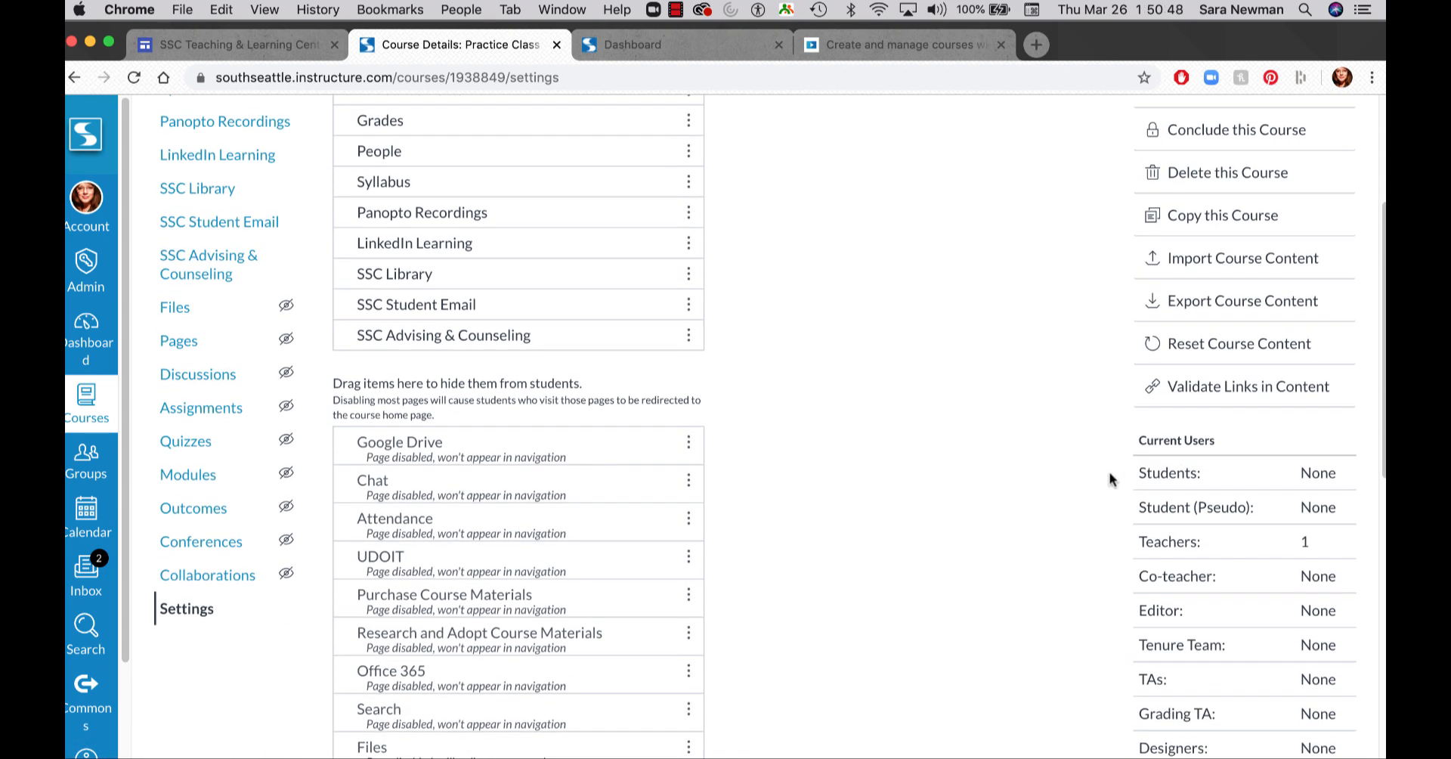
pyautogui.click(1199, 306)
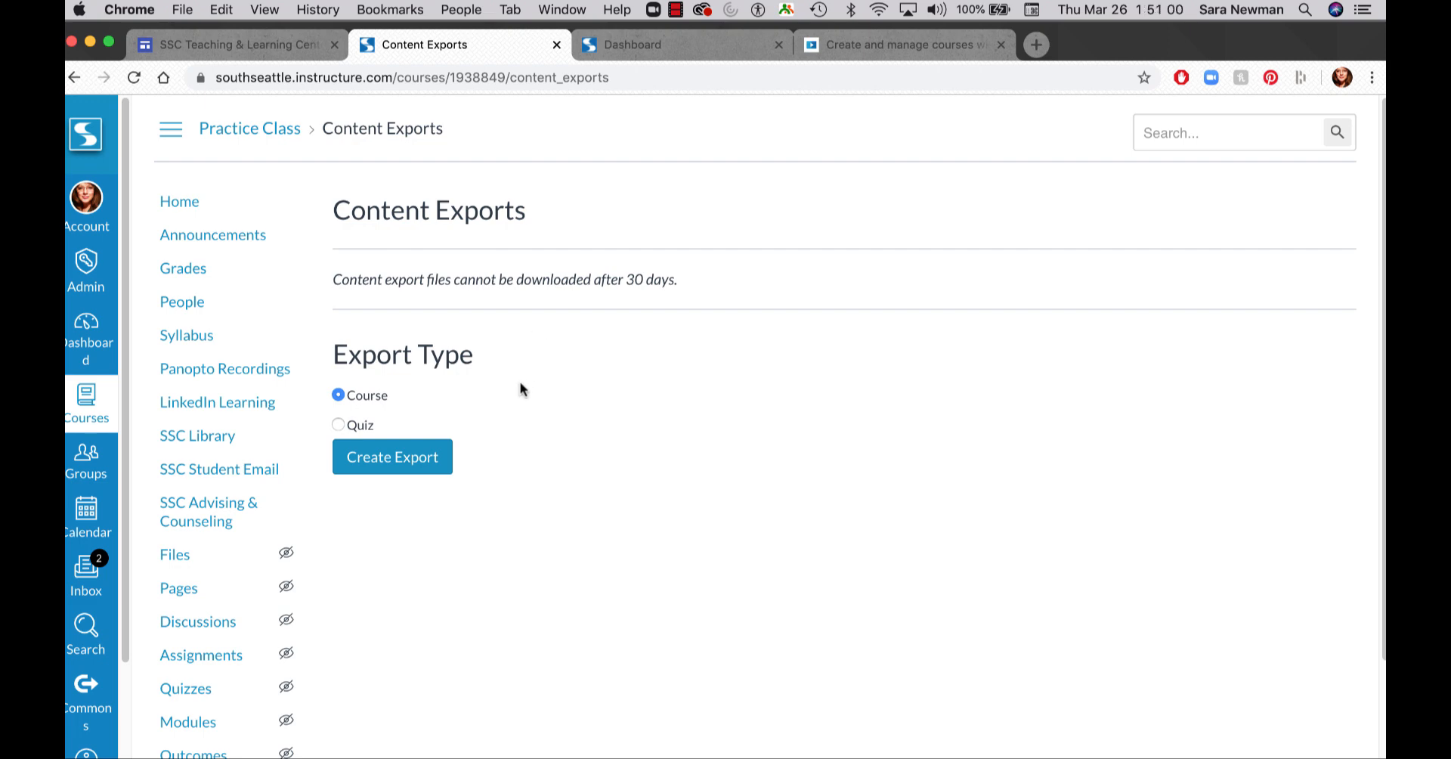
pyautogui.click(427, 457)
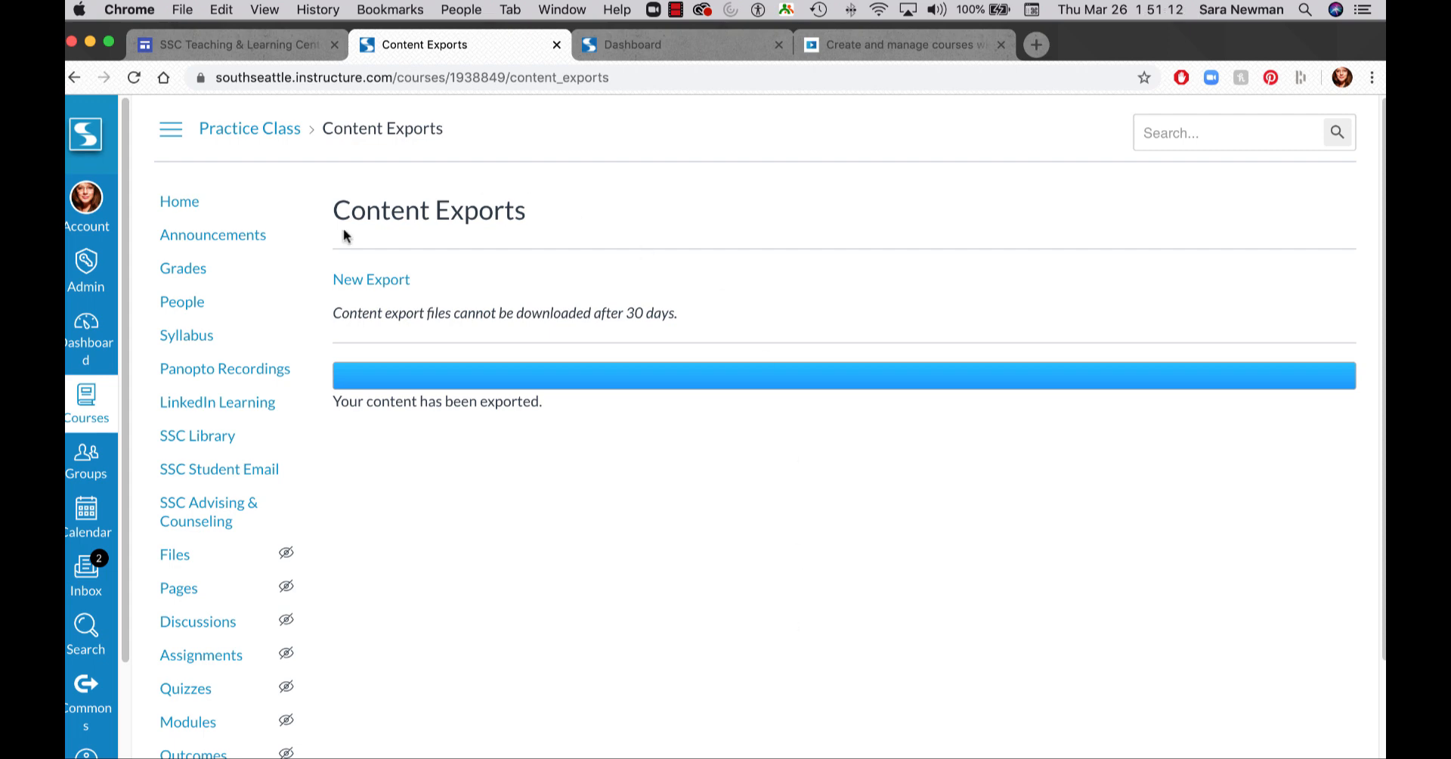
# Download the finished export and save it to the Desktop as practice-class-template-export.imscc.
pyautogui.click(375, 286)
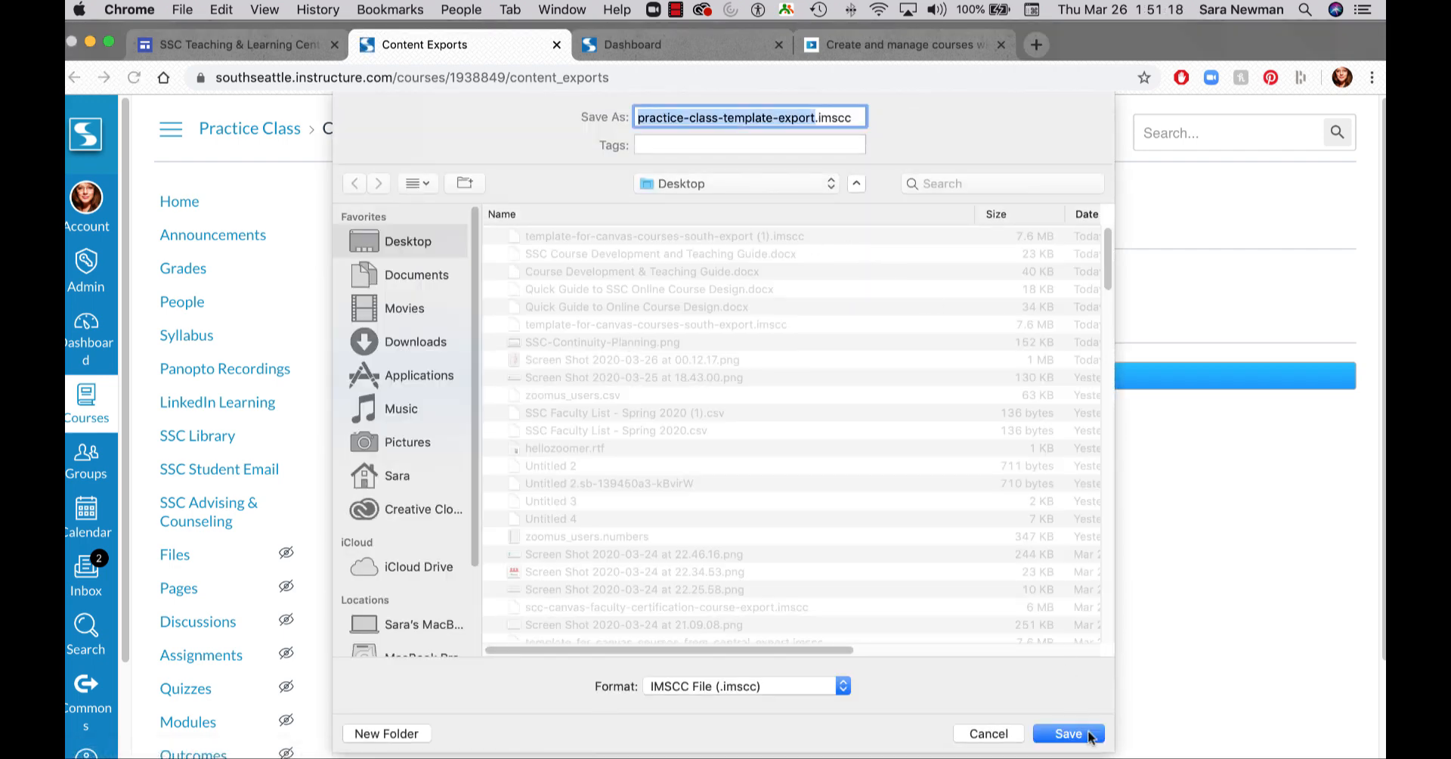
pyautogui.click(1078, 734)
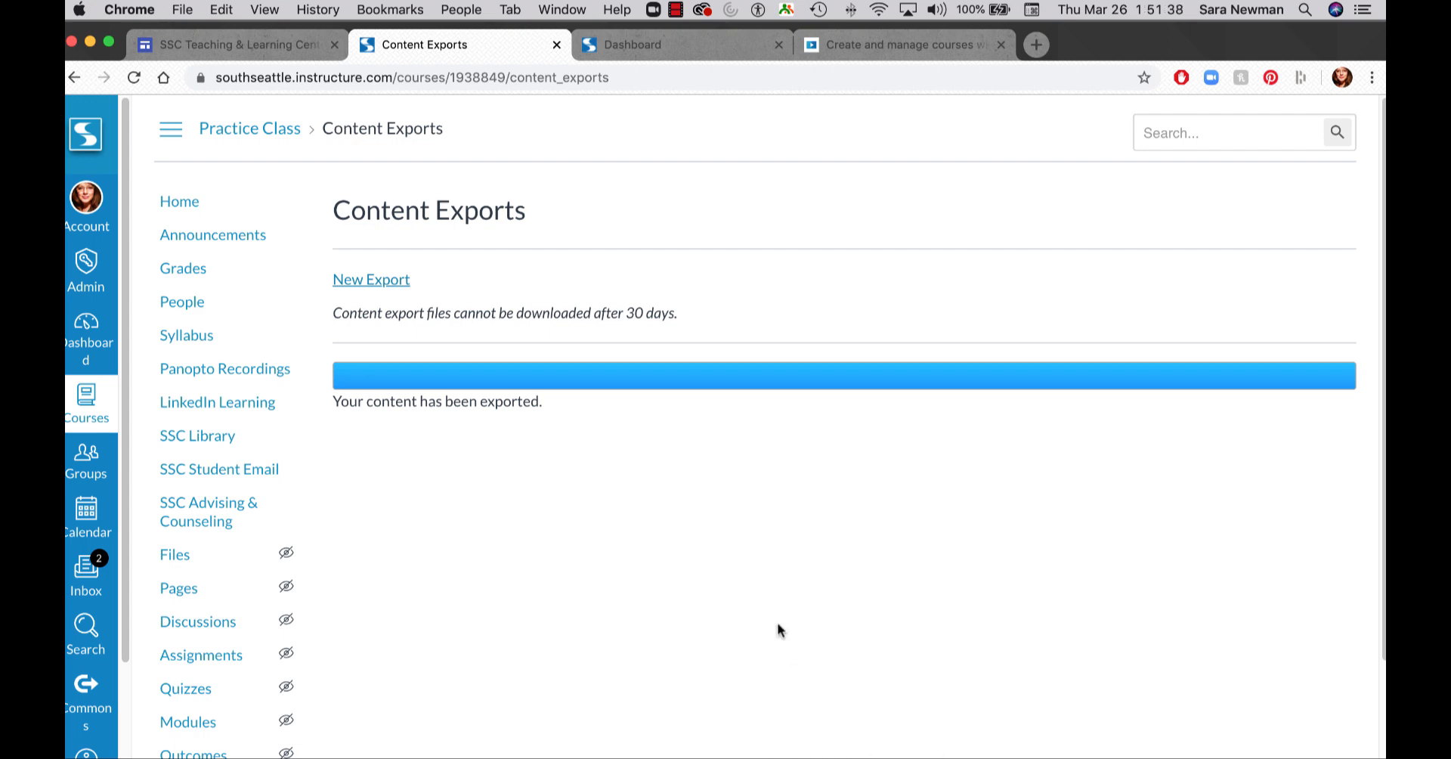
pyautogui.scroll(-3, 756, 666)
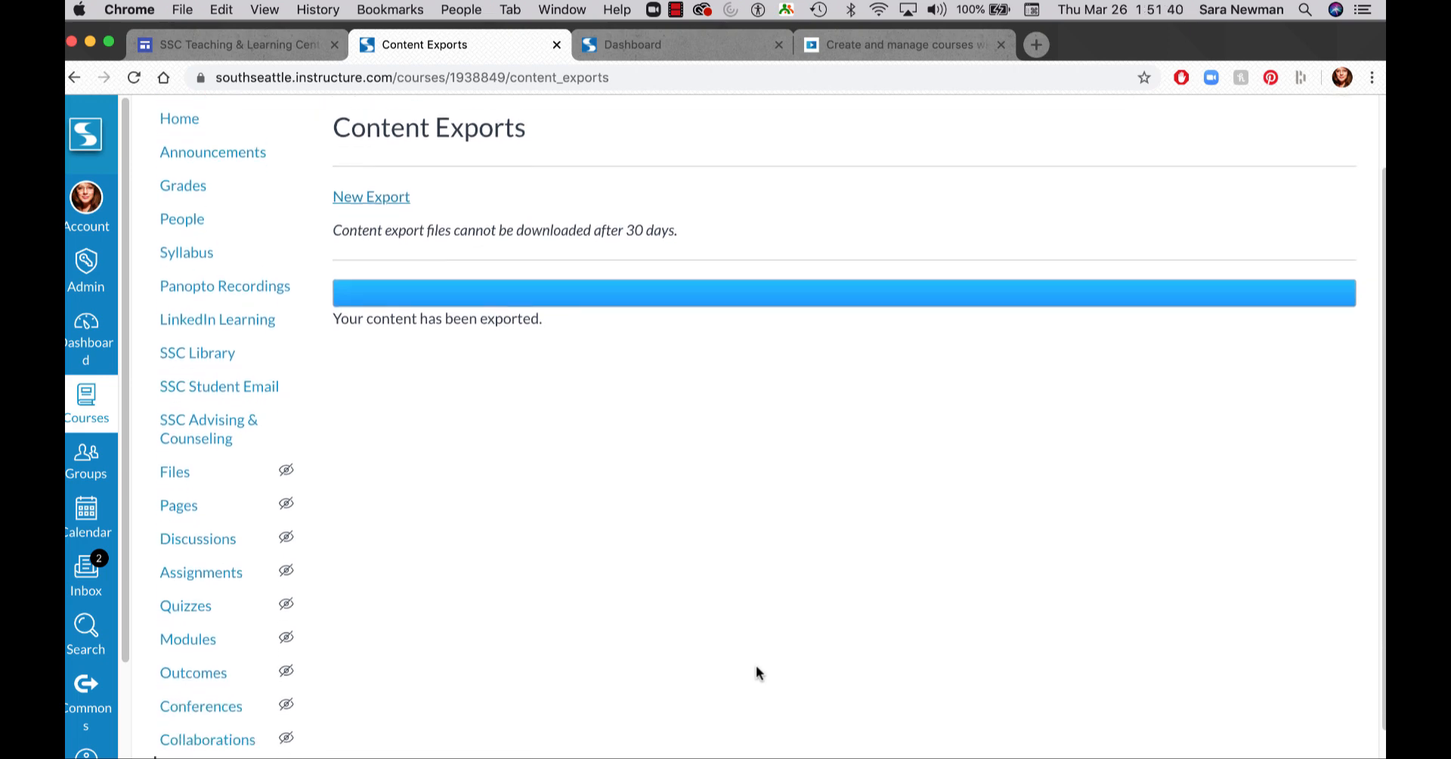
pyautogui.scroll(1, 757, 667)
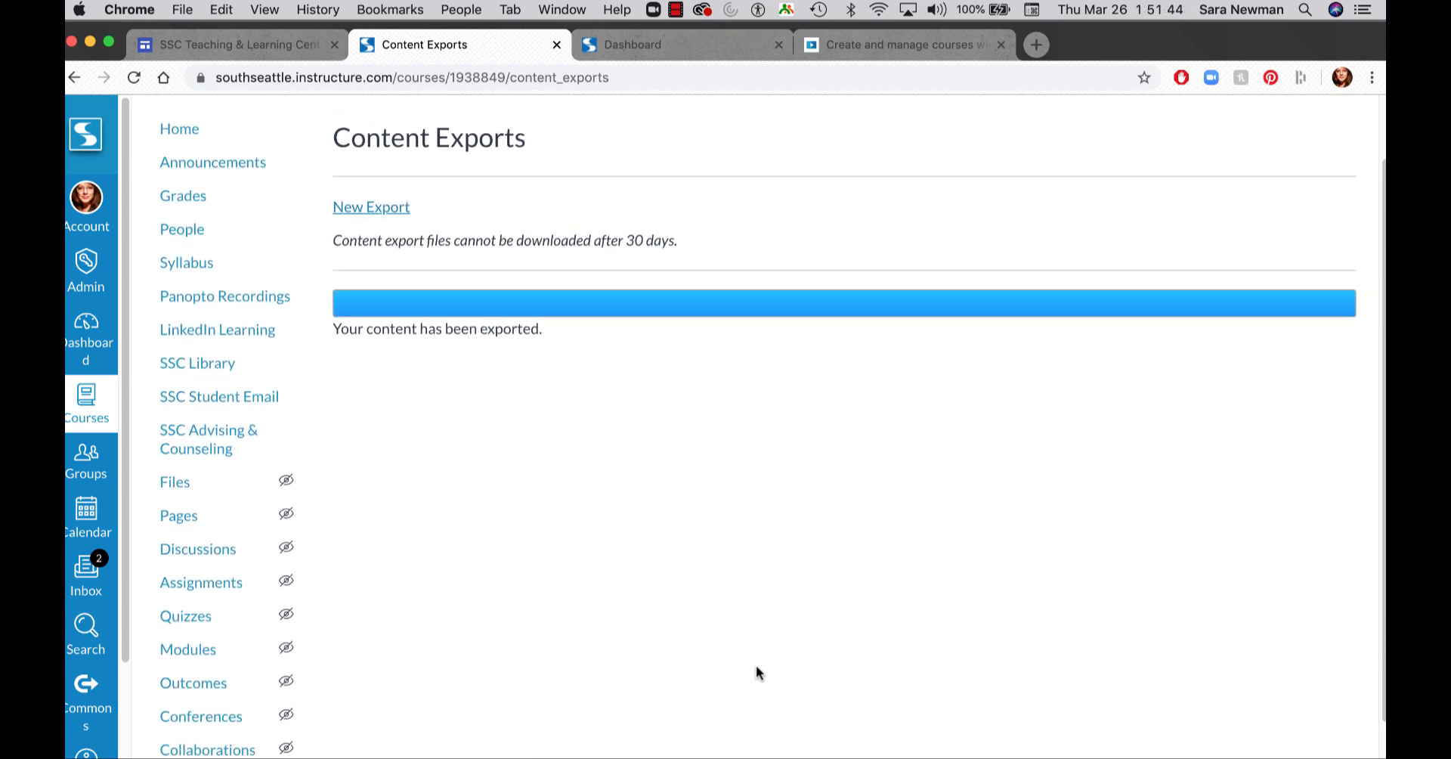
pyautogui.scroll(3, 756, 666)
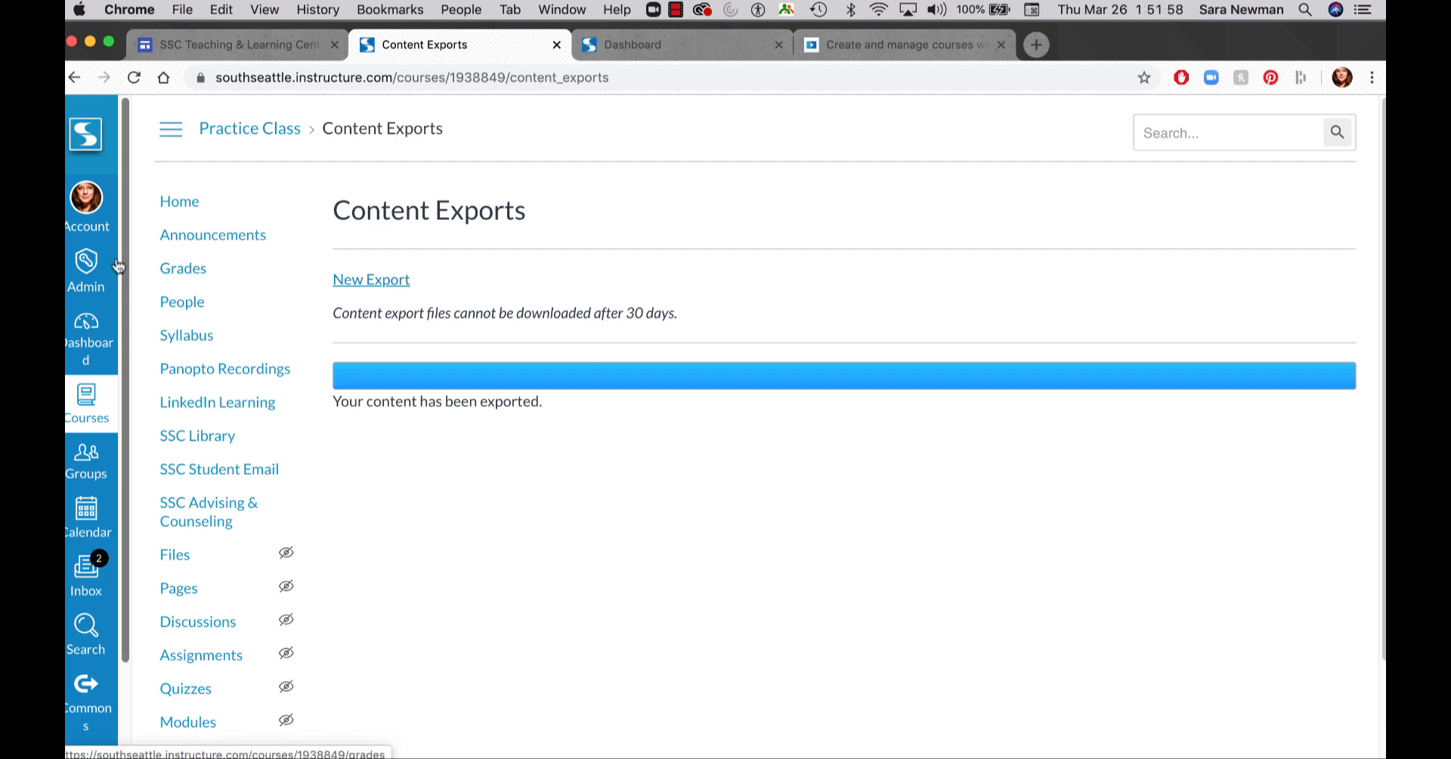
# From the Dashboard, open the green WEB 110 S20 6362 course card.
pyautogui.click(85, 332)
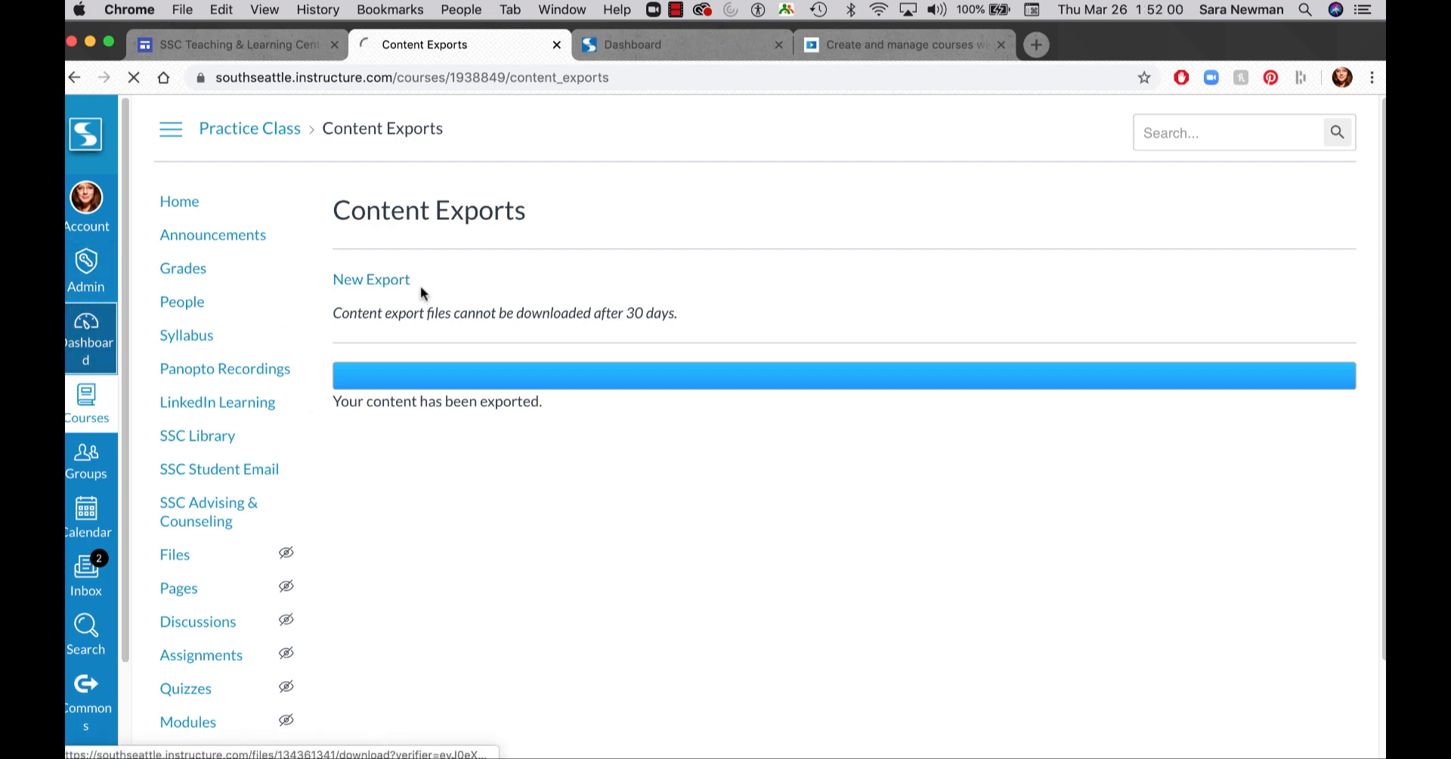
pyautogui.scroll(-10, 757, 521)
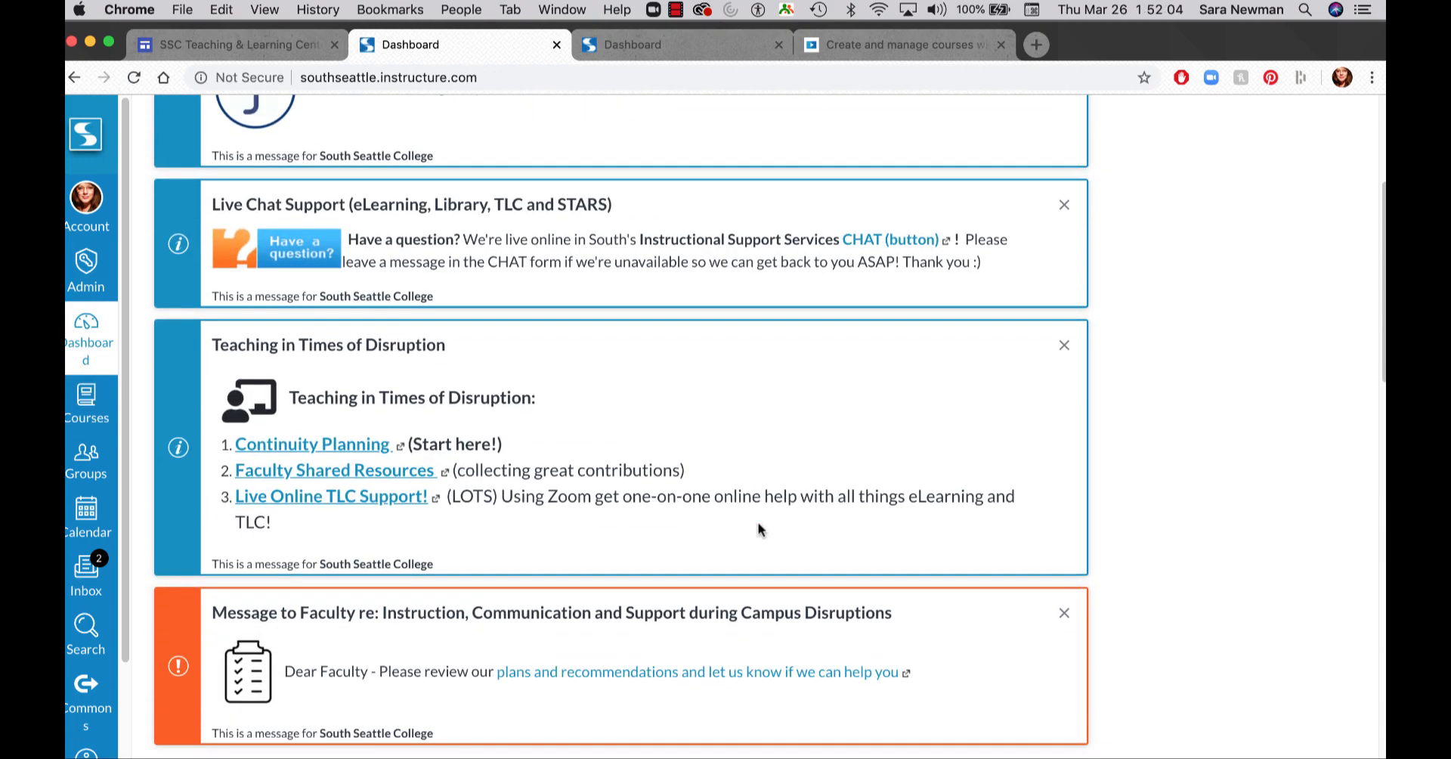
pyautogui.scroll(-10, 760, 531)
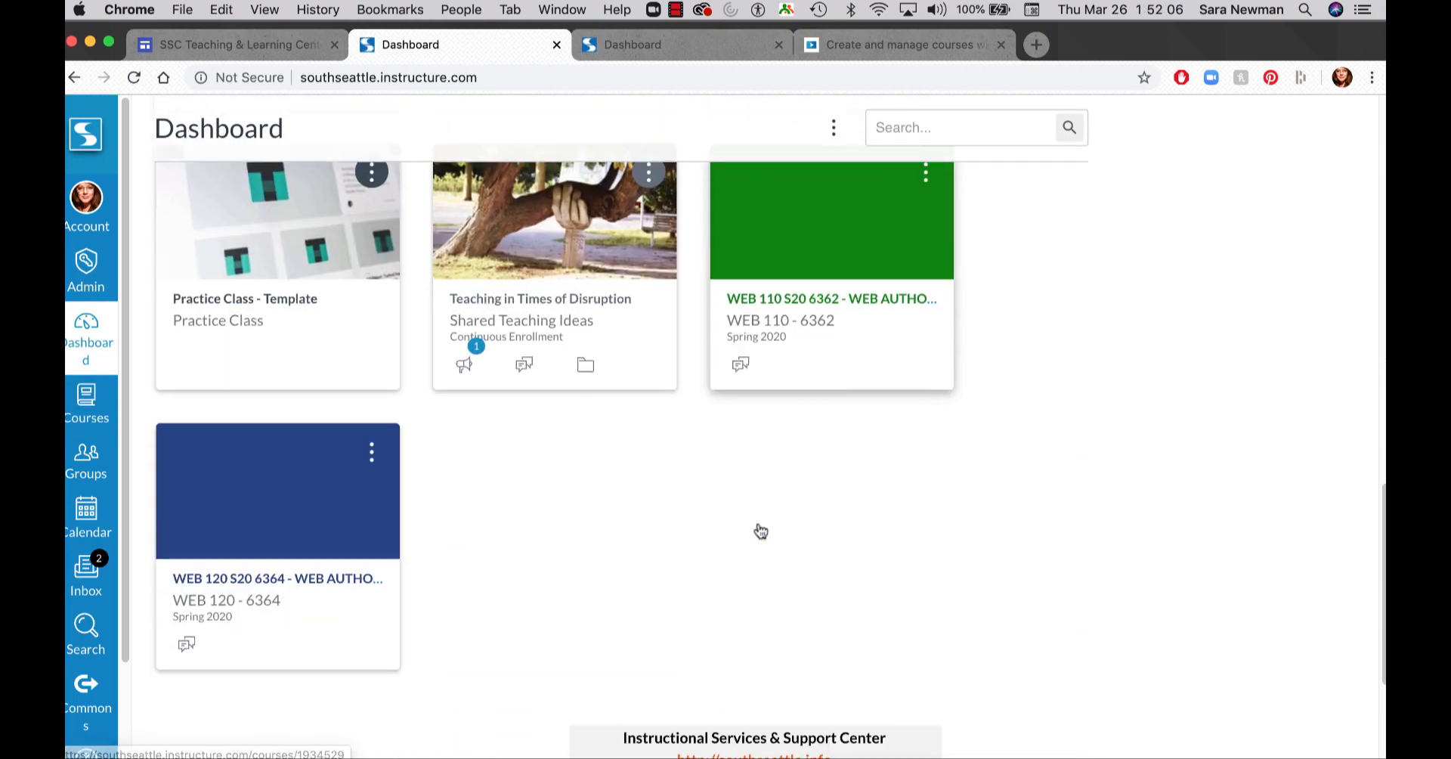
pyautogui.scroll(5, 758, 529)
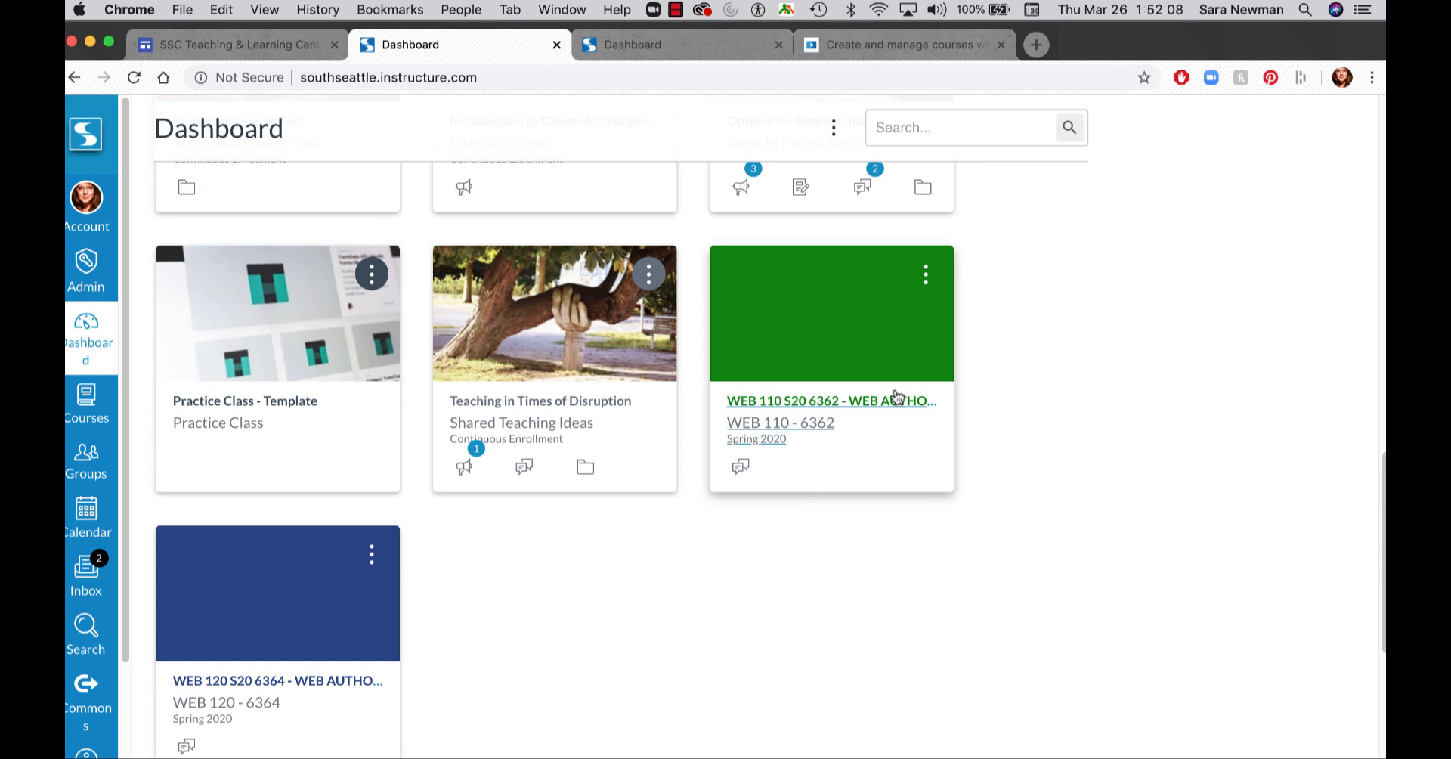
pyautogui.click(846, 350)
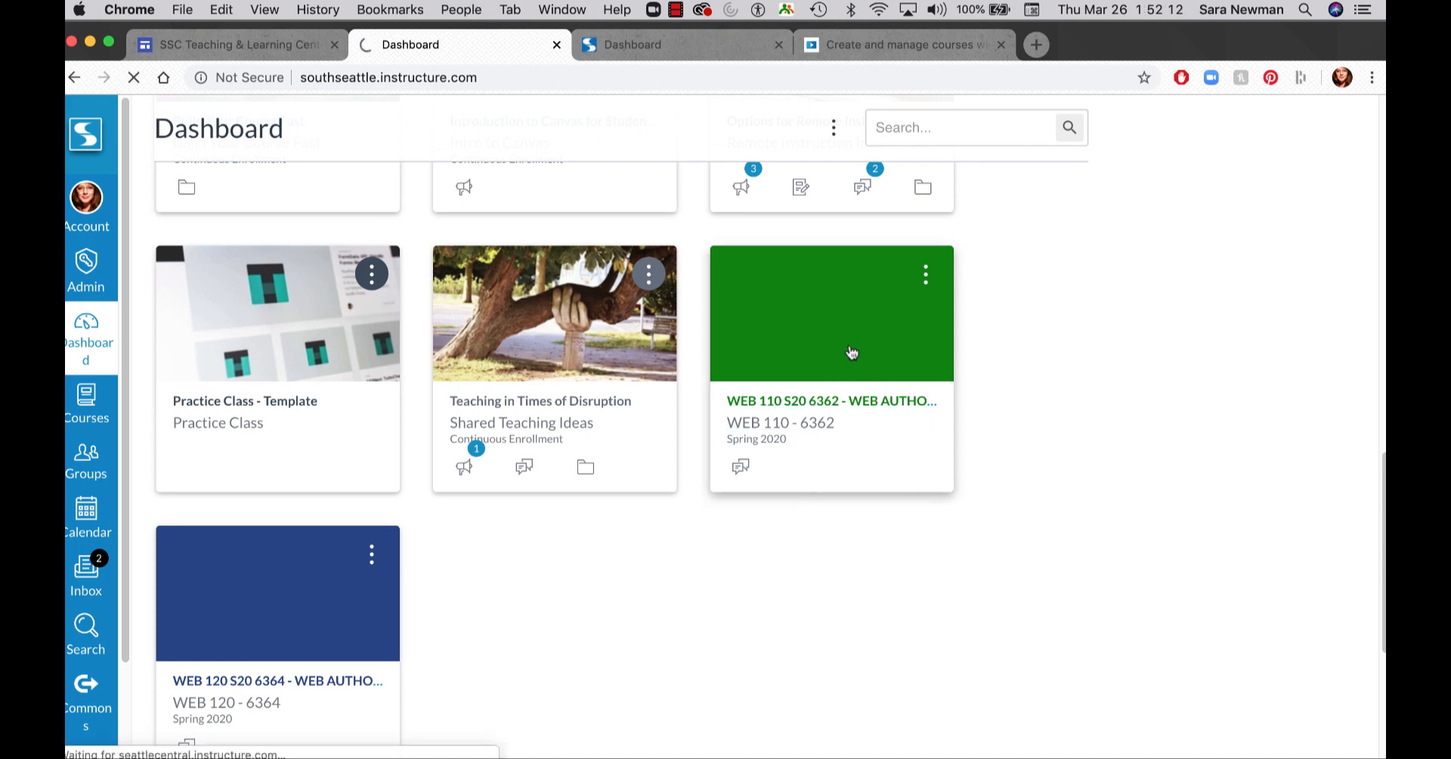
pyautogui.scroll(-5, 537, 478)
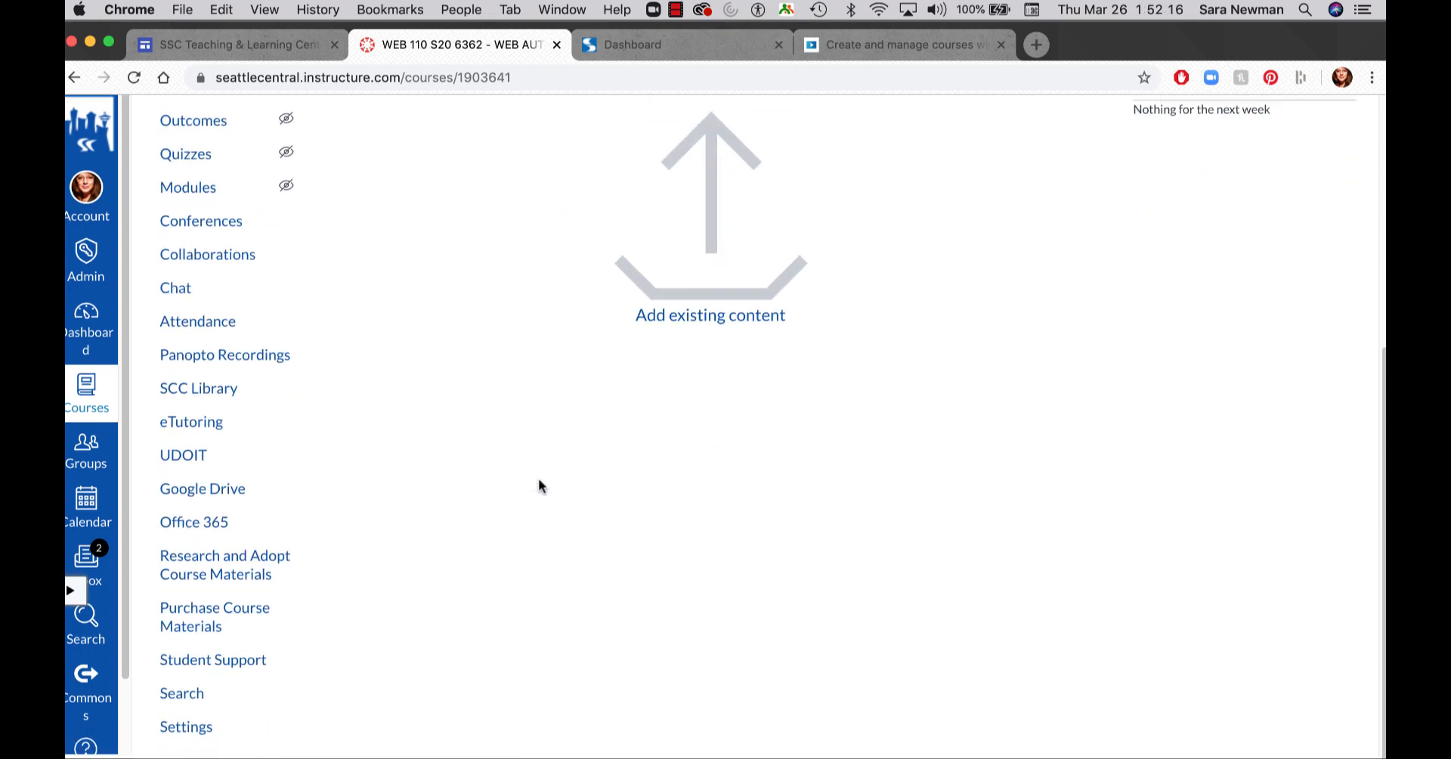
# Start a Canvas Course Export Package import in WEB 110 and pick practice-class-template-export.imscc from the Desktop.
pyautogui.click(198, 737)
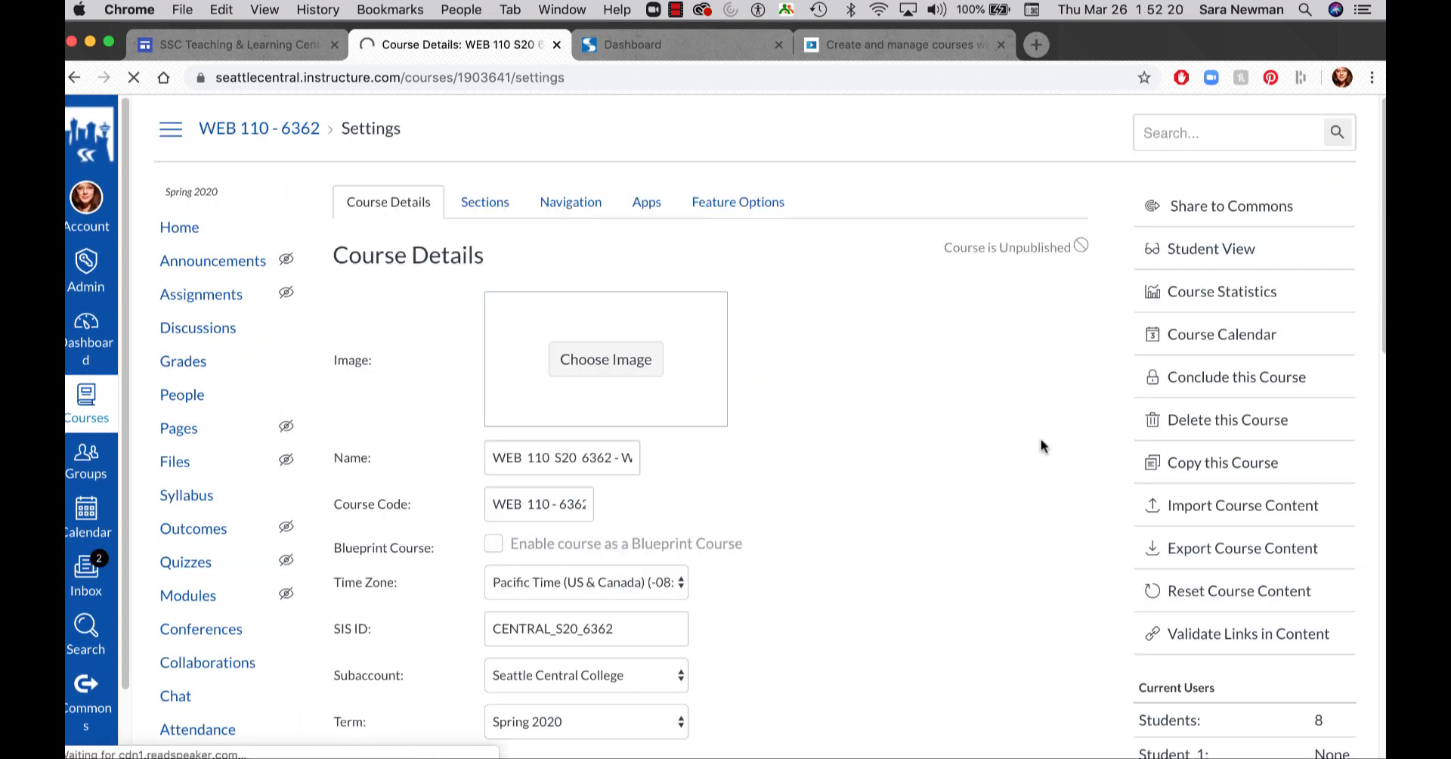
pyautogui.click(1217, 506)
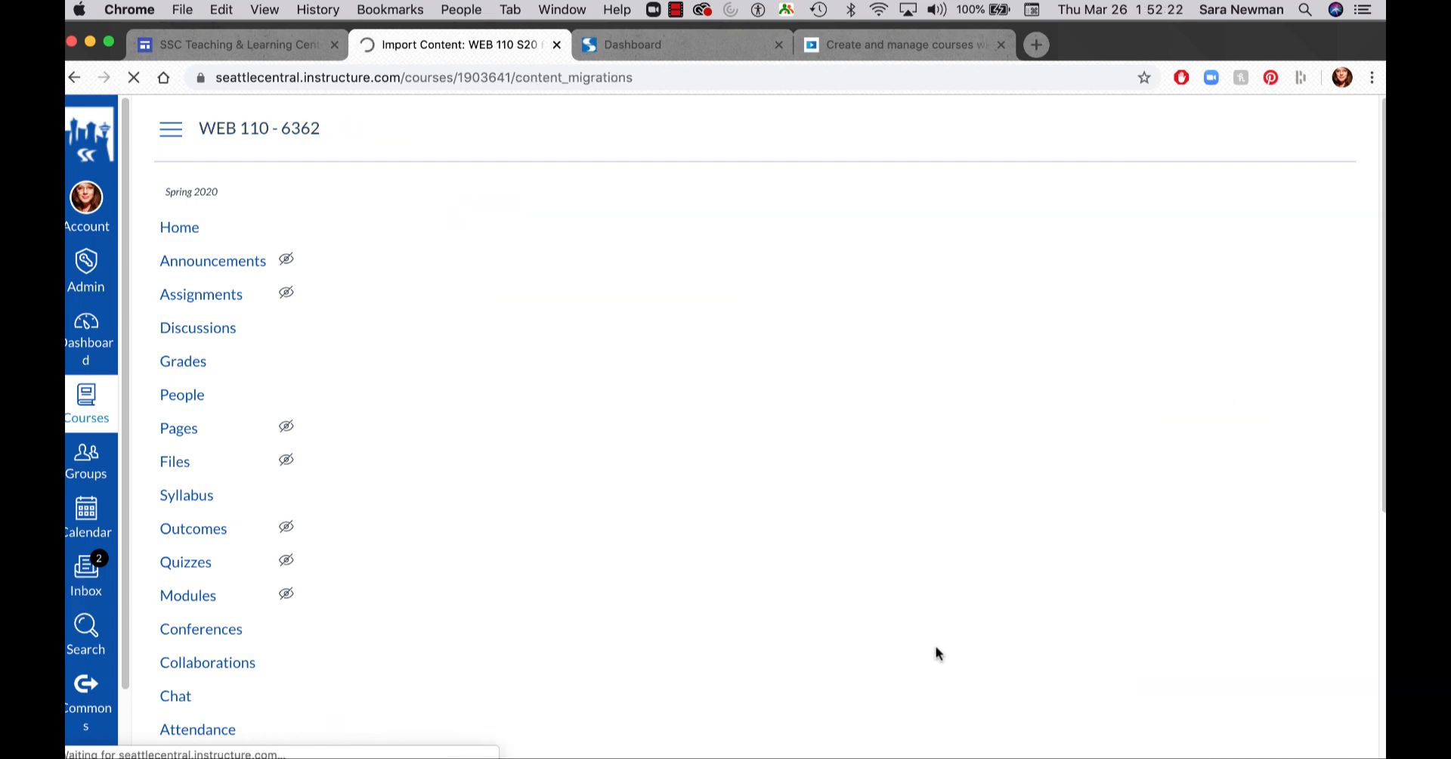
pyautogui.click(631, 250)
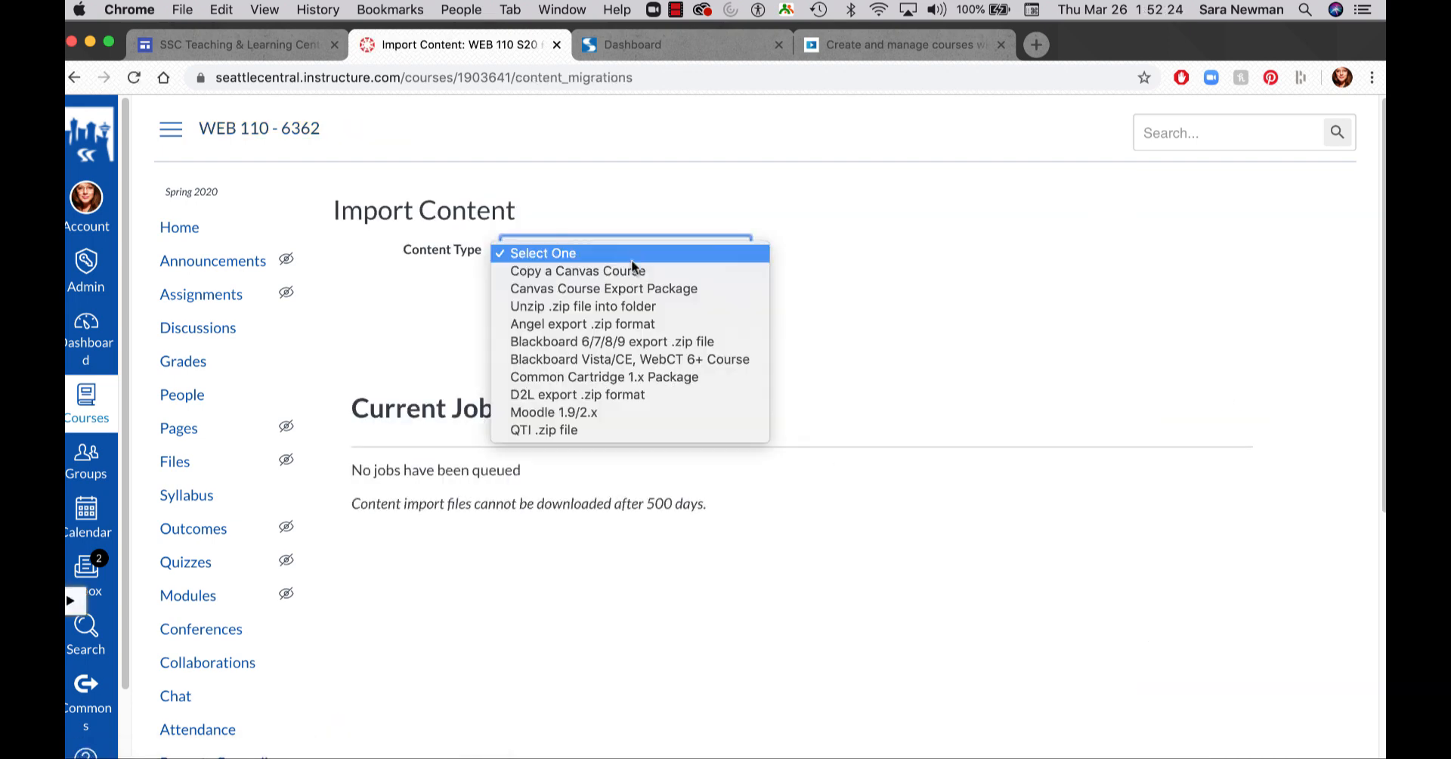
pyautogui.click(666, 290)
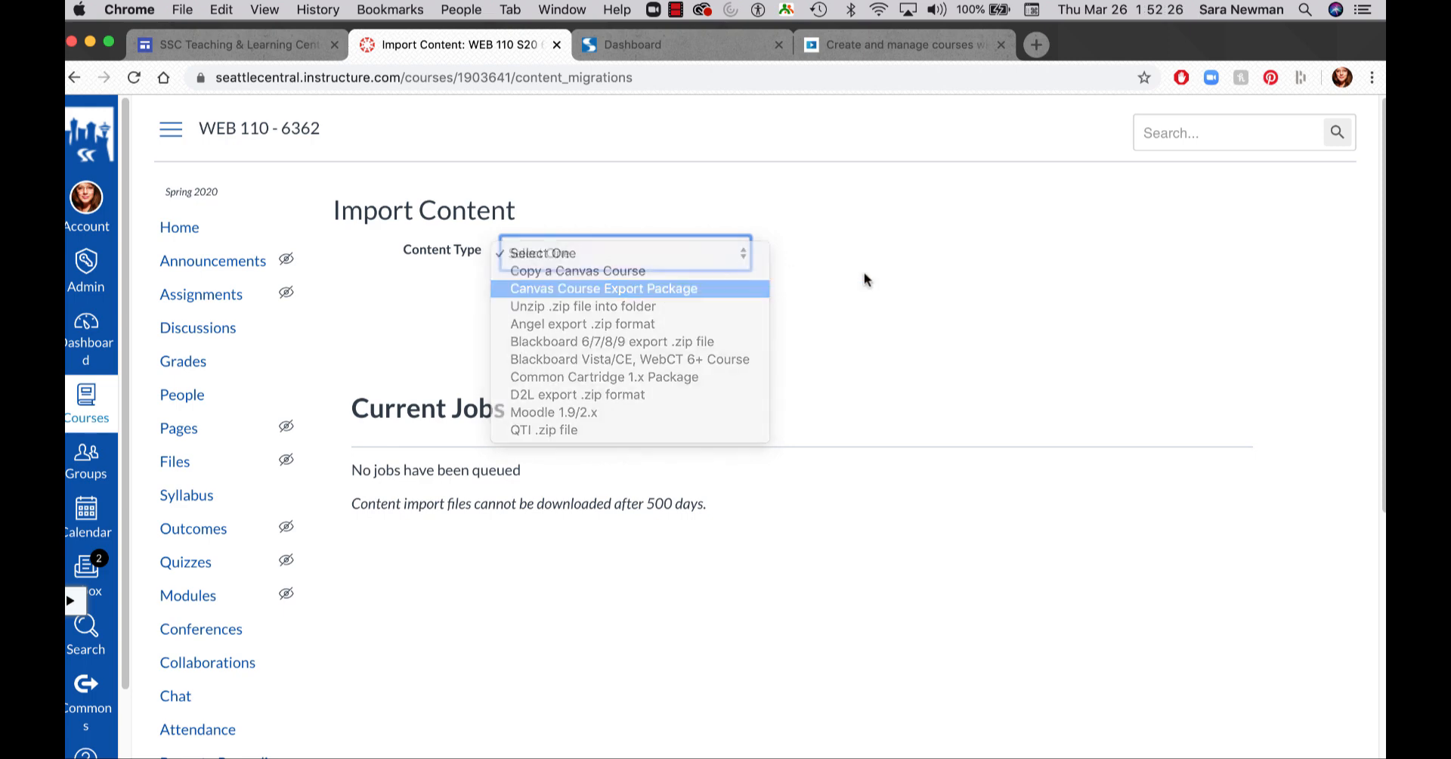
pyautogui.click(535, 305)
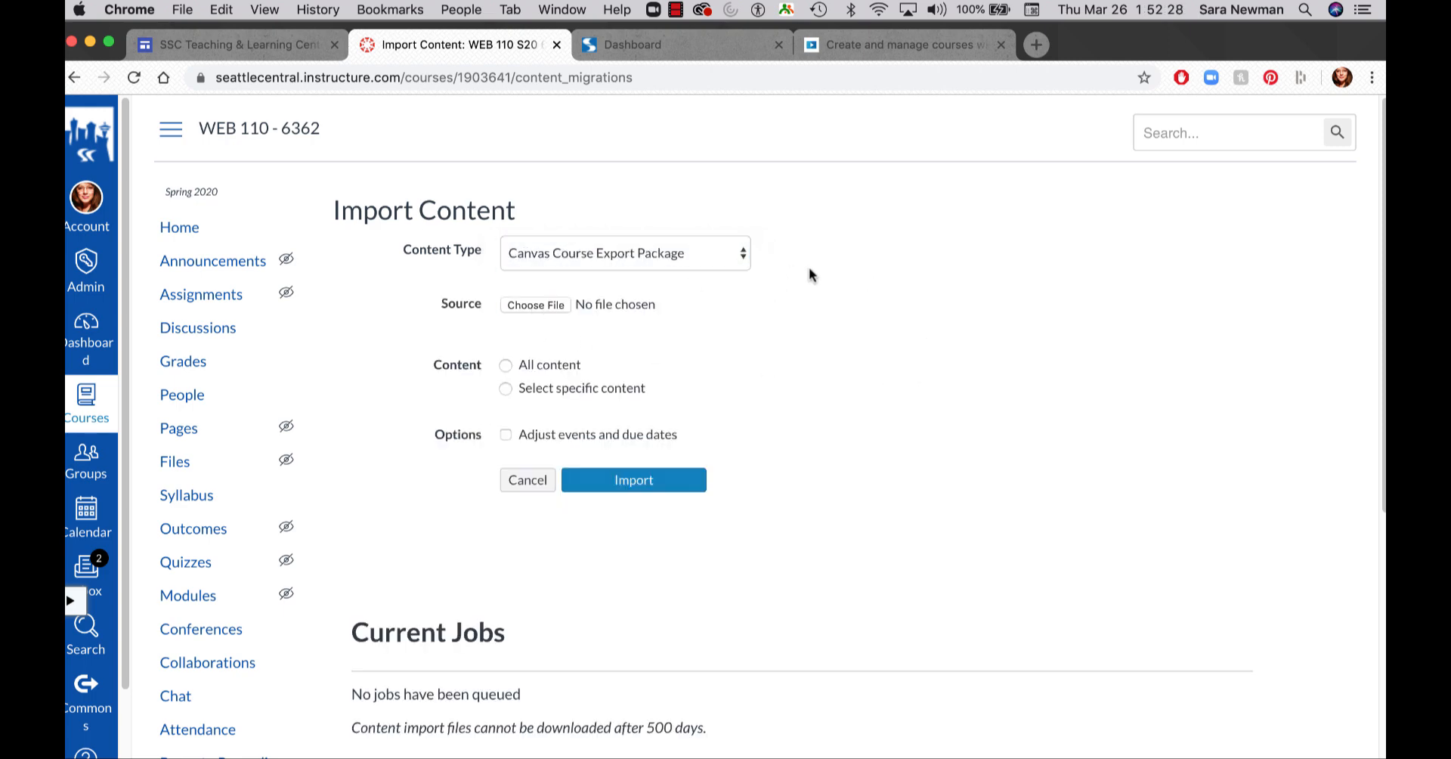
pyautogui.click(492, 164)
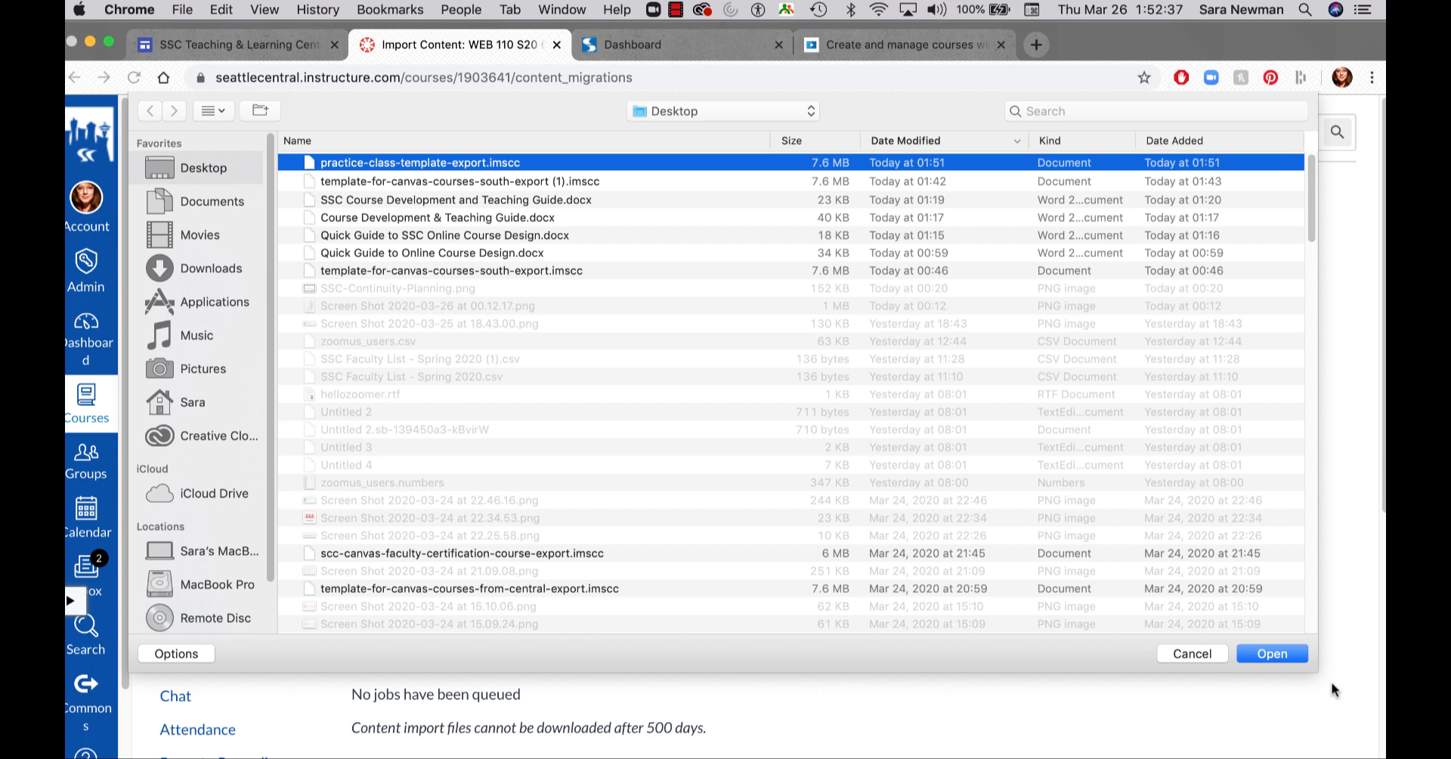
# Attach the selected package and set event and due date adjustment to 'Remove dates'.
pyautogui.click(1294, 656)
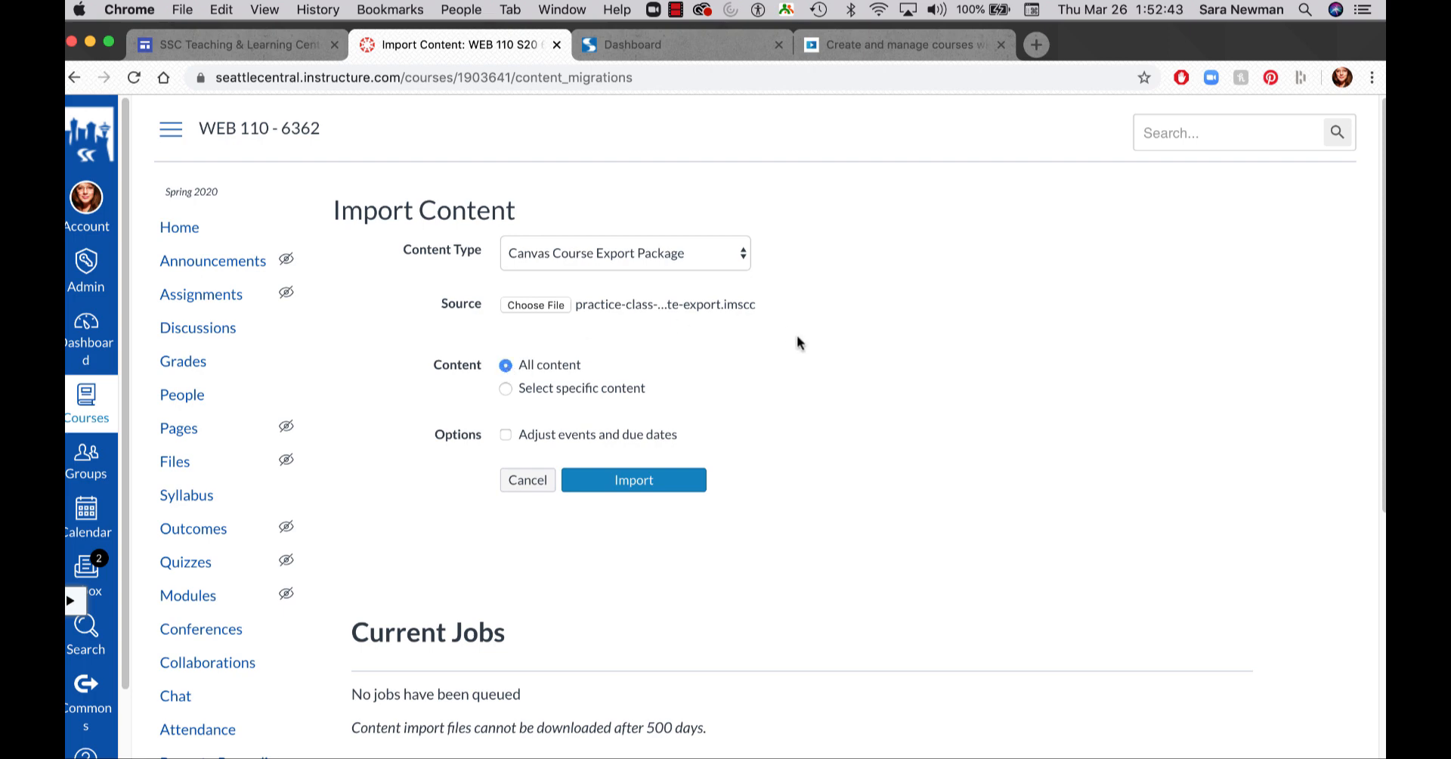
pyautogui.click(505, 436)
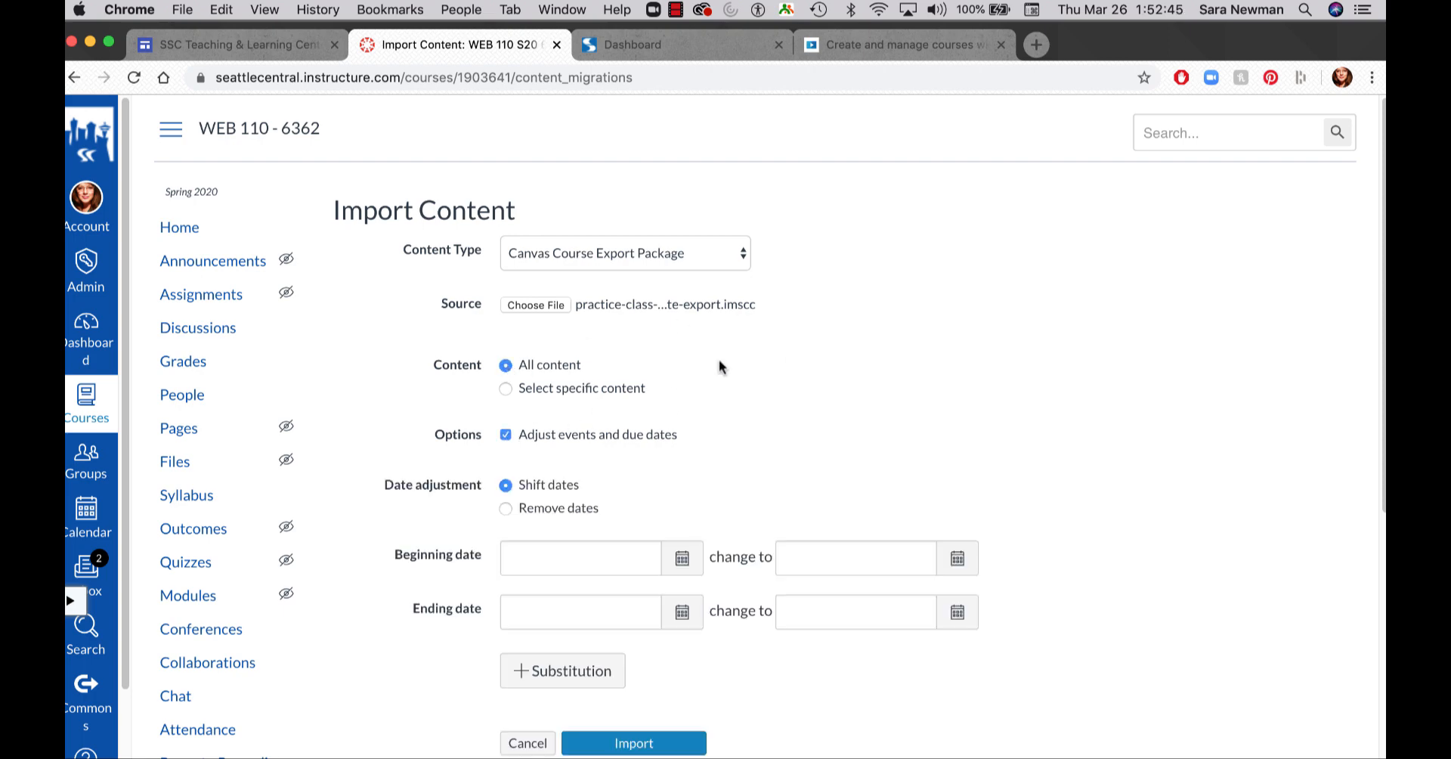
pyautogui.scroll(-4, 718, 365)
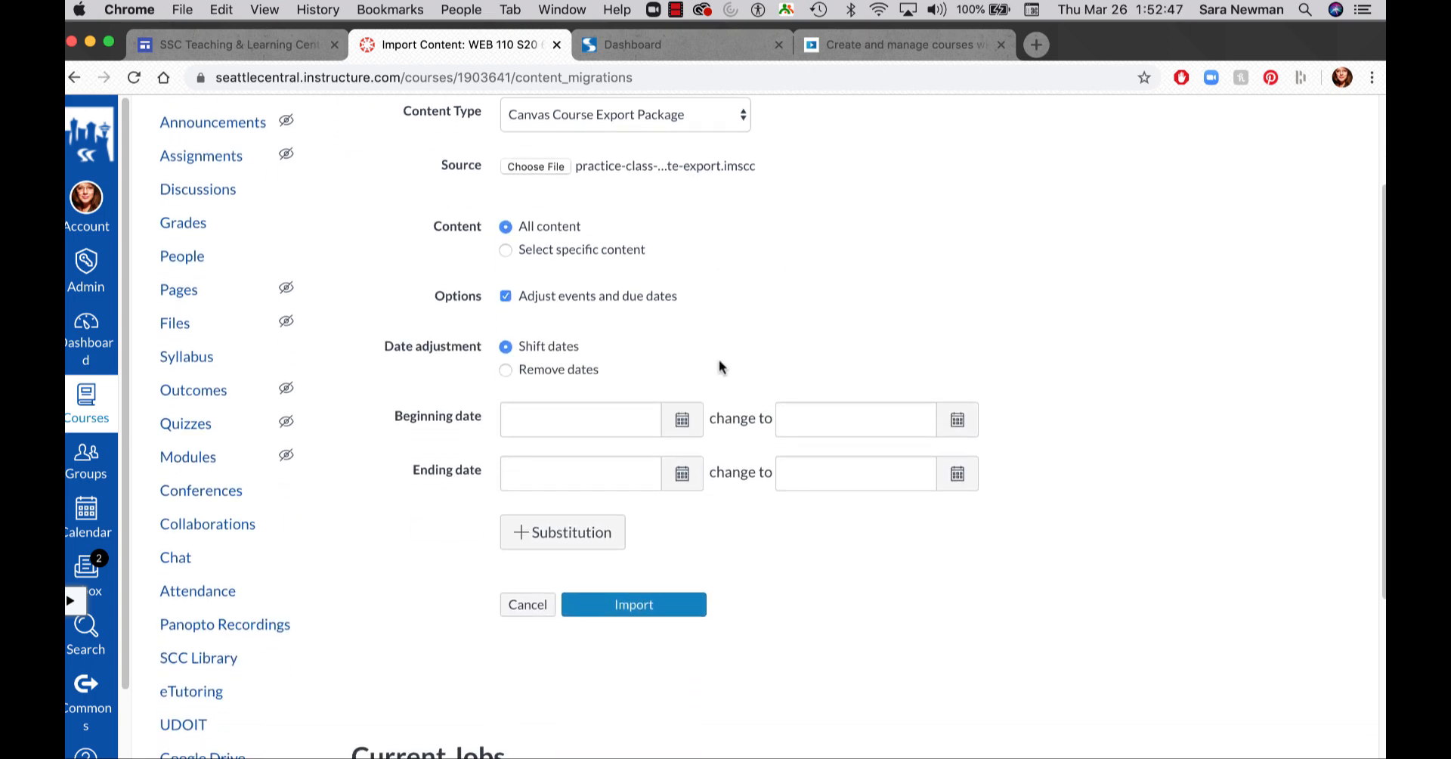
pyautogui.click(515, 371)
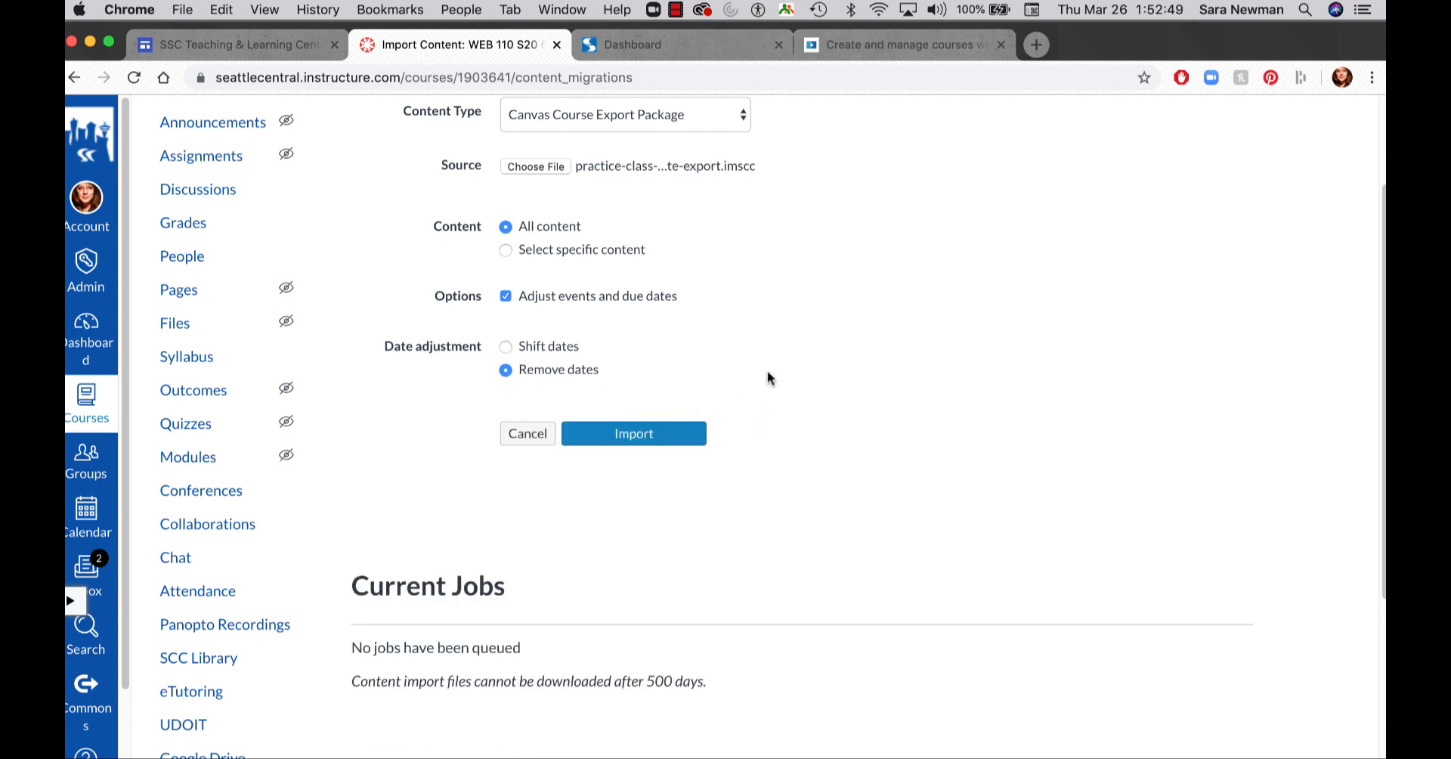
pyautogui.scroll(-1, 767, 374)
pyautogui.scroll(-3, 768, 374)
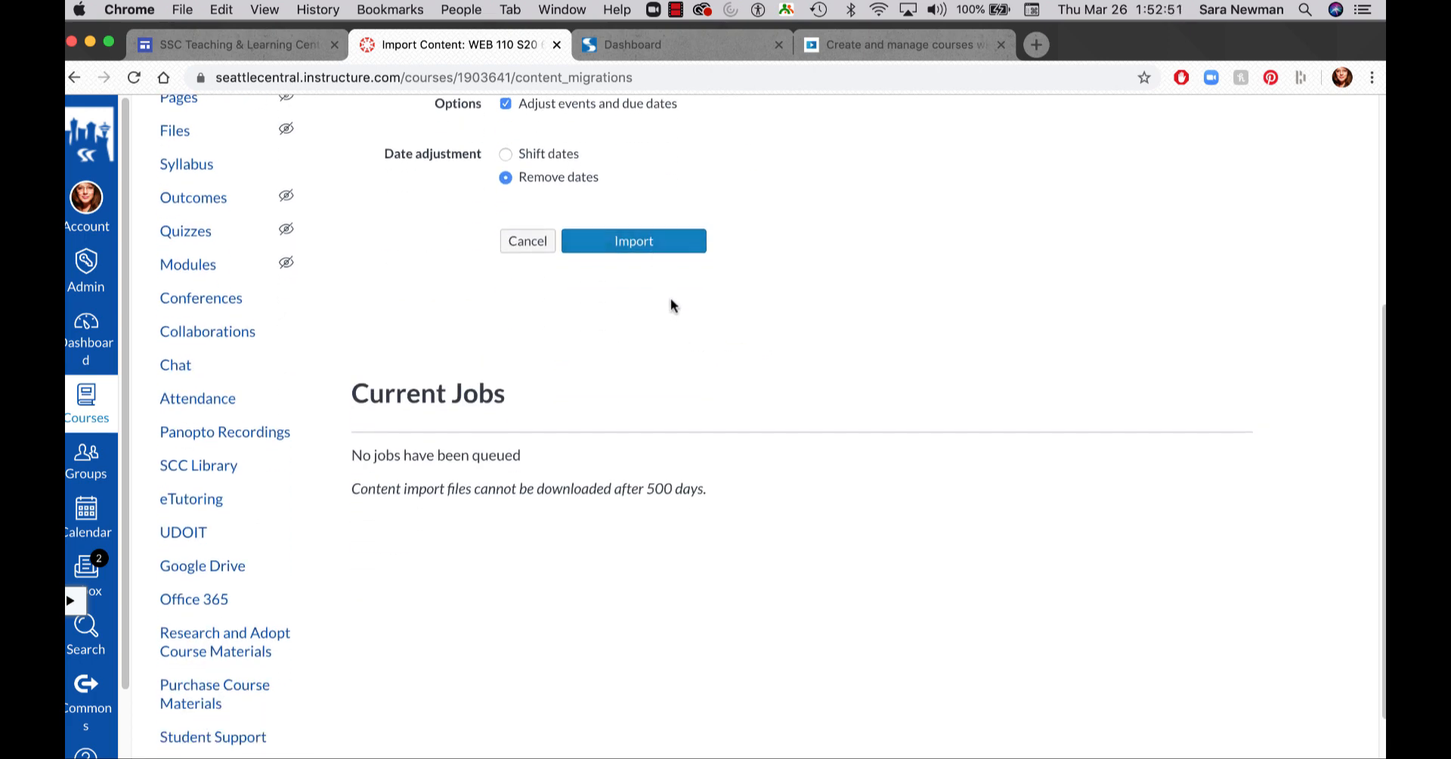
# Return to the WEB 110 course home and switch to the Teaching & Learning Center tab.
pyautogui.scroll(7, 671, 305)
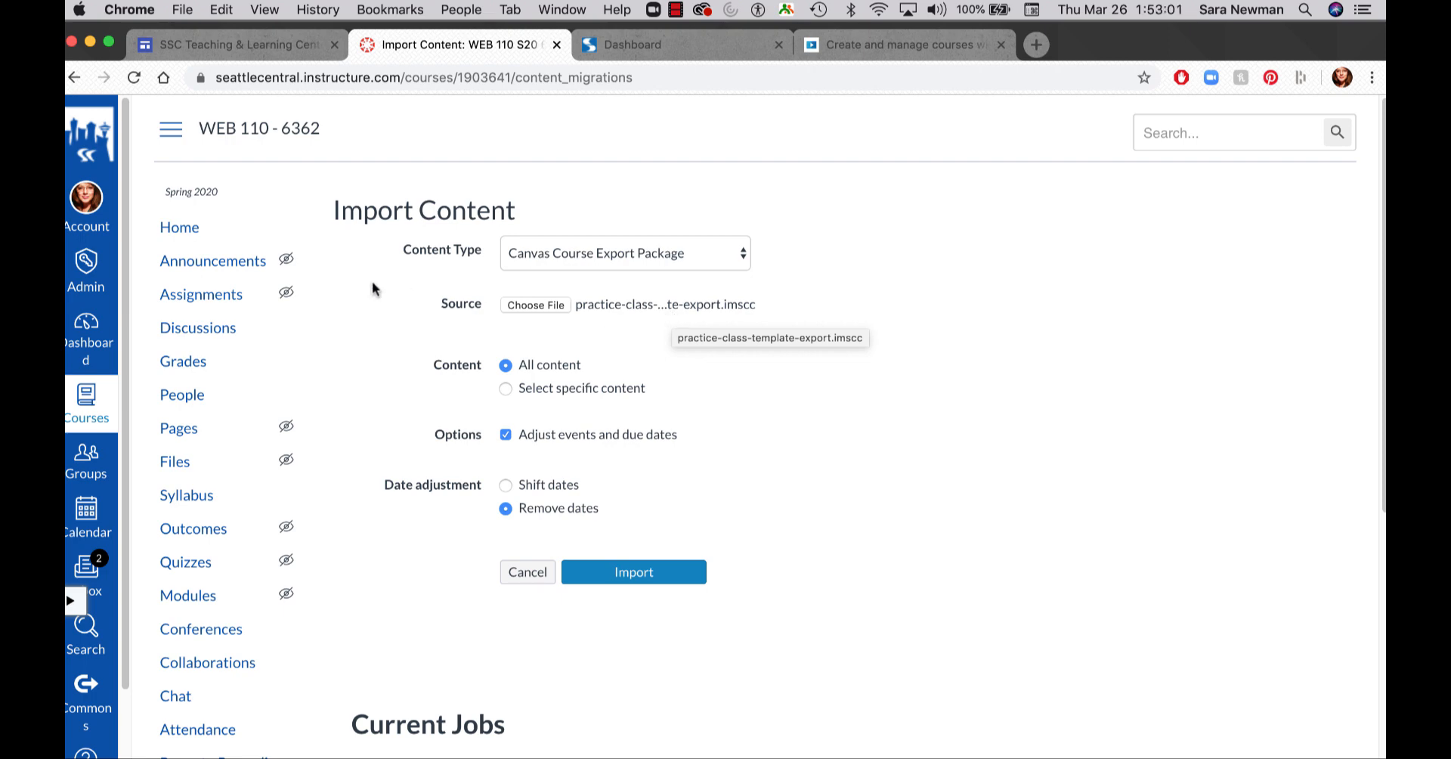
pyautogui.click(188, 233)
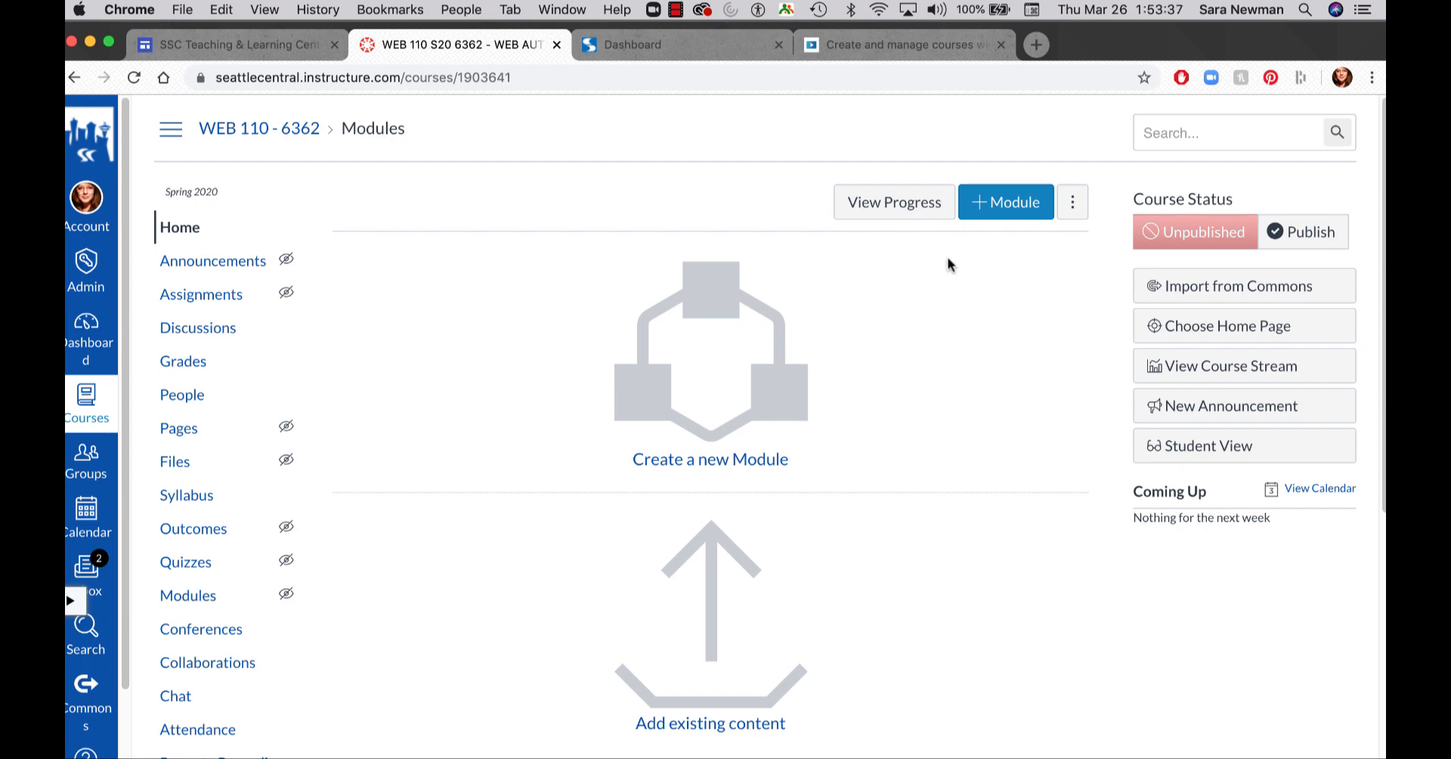
pyautogui.click(238, 45)
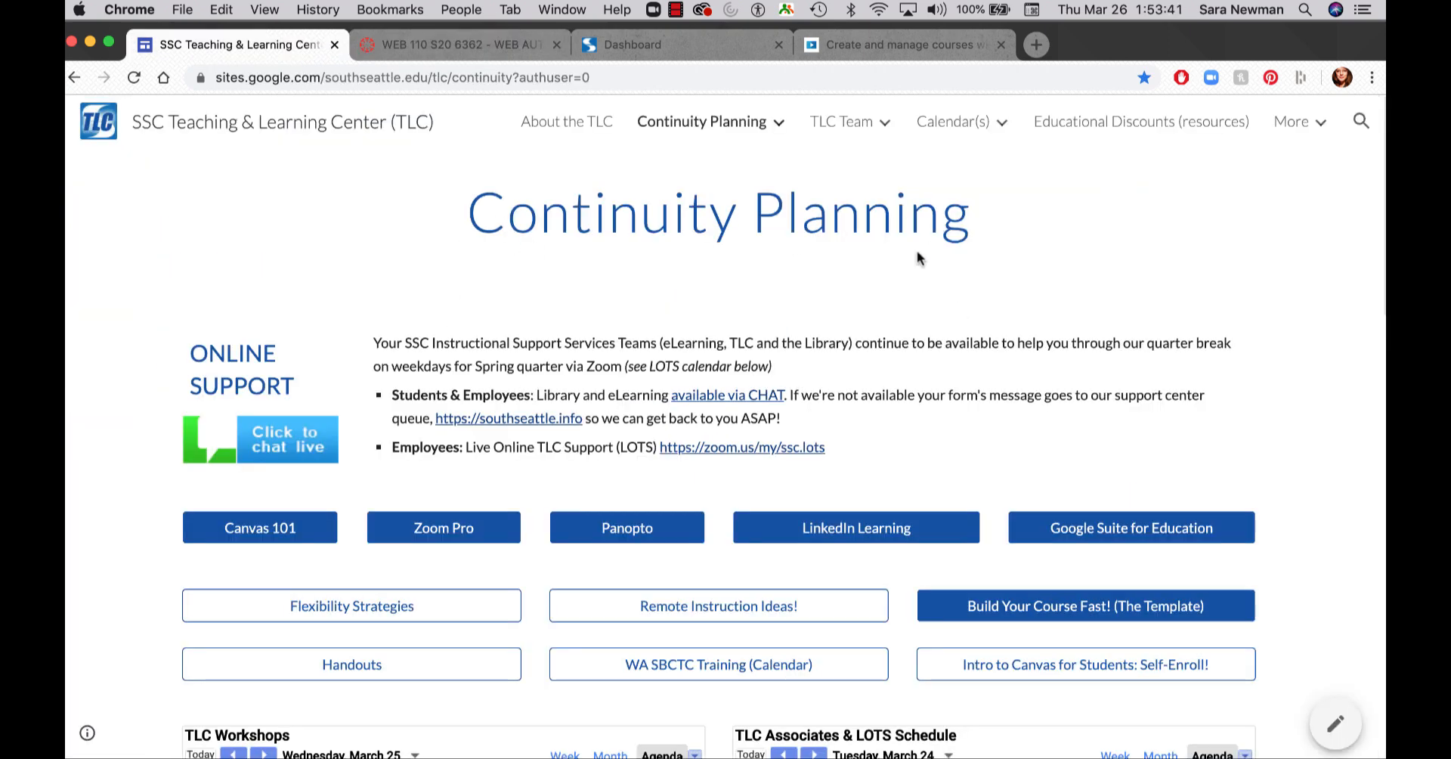
# Follow the 'Click to chat live' banner under Online Support to the Instructional Support Services Center page.
pyautogui.scroll(-3, 918, 250)
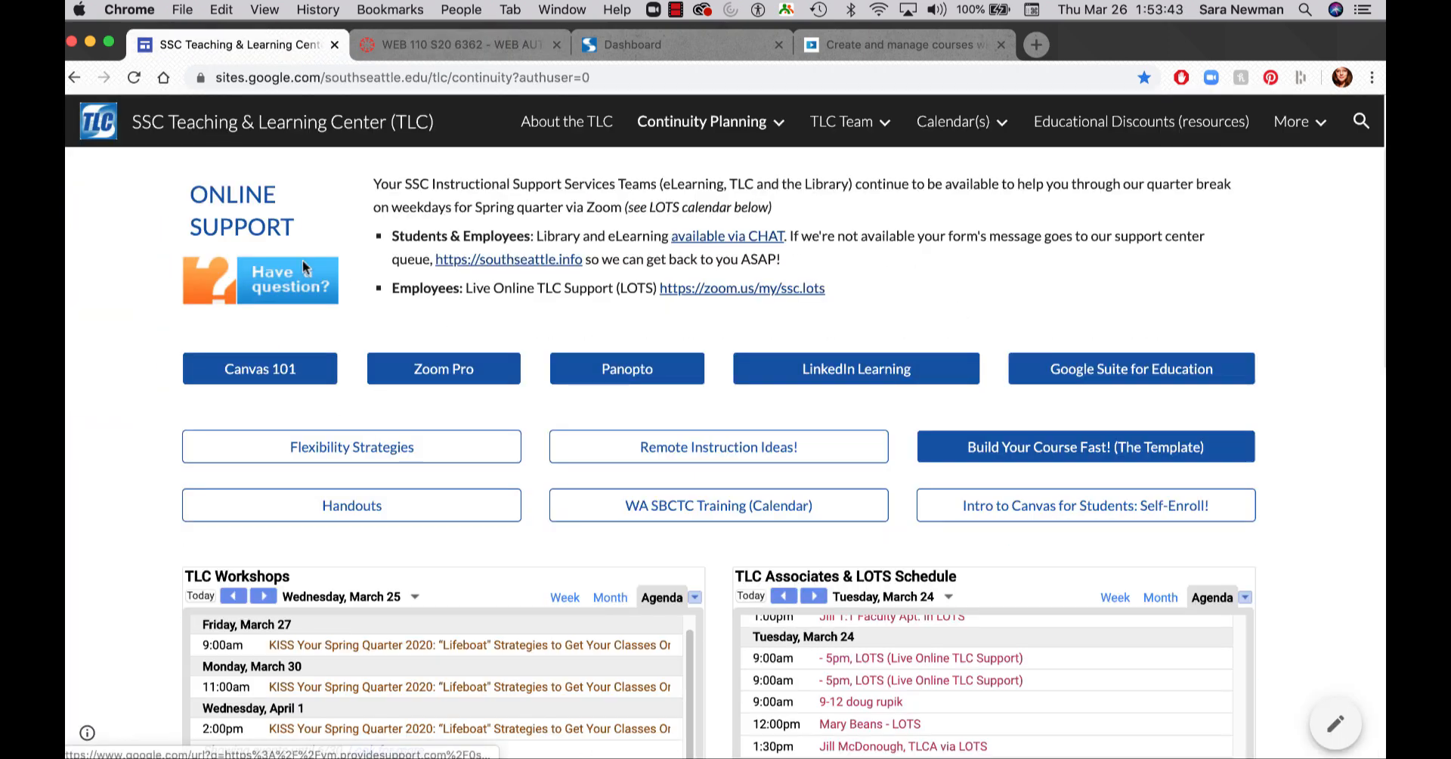
pyautogui.click(261, 276)
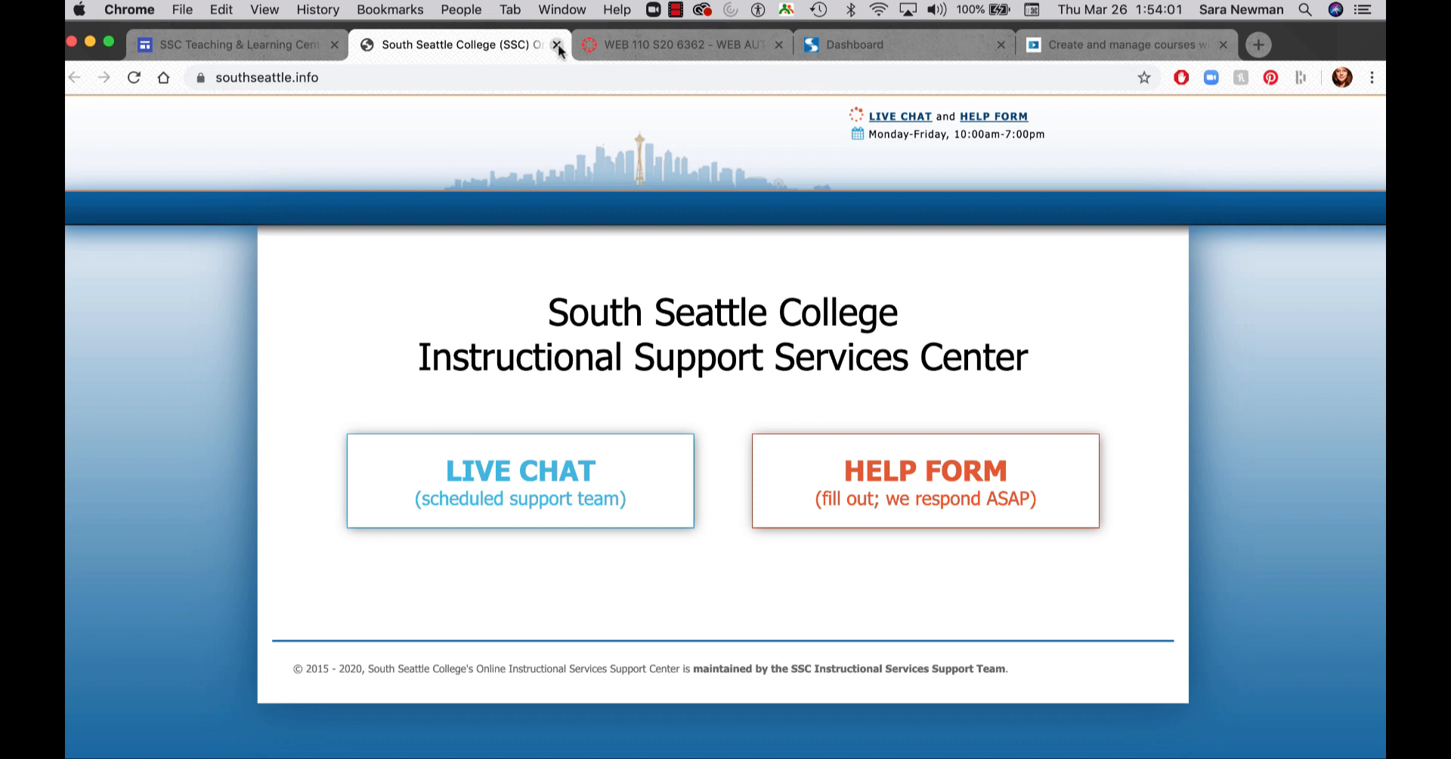
pyautogui.click(675, 9)
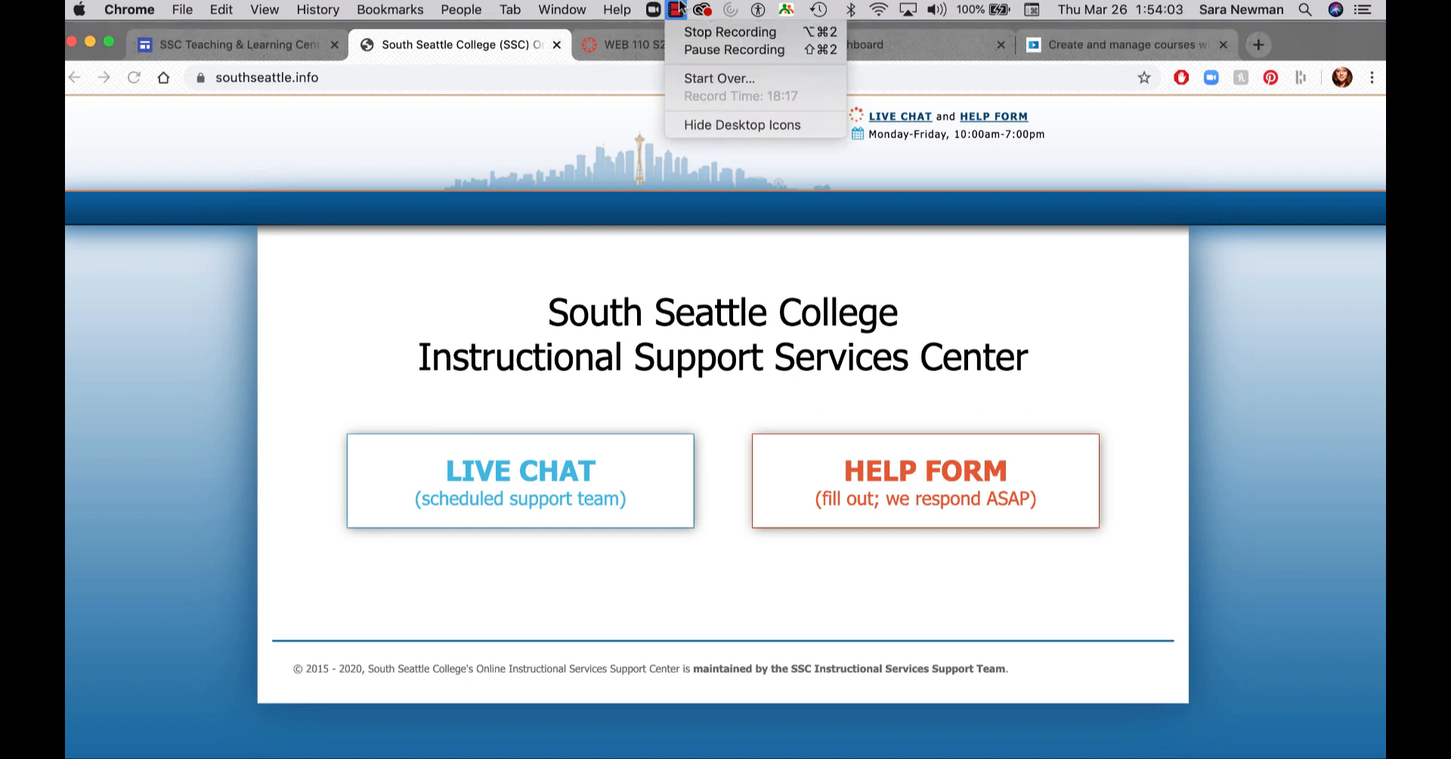